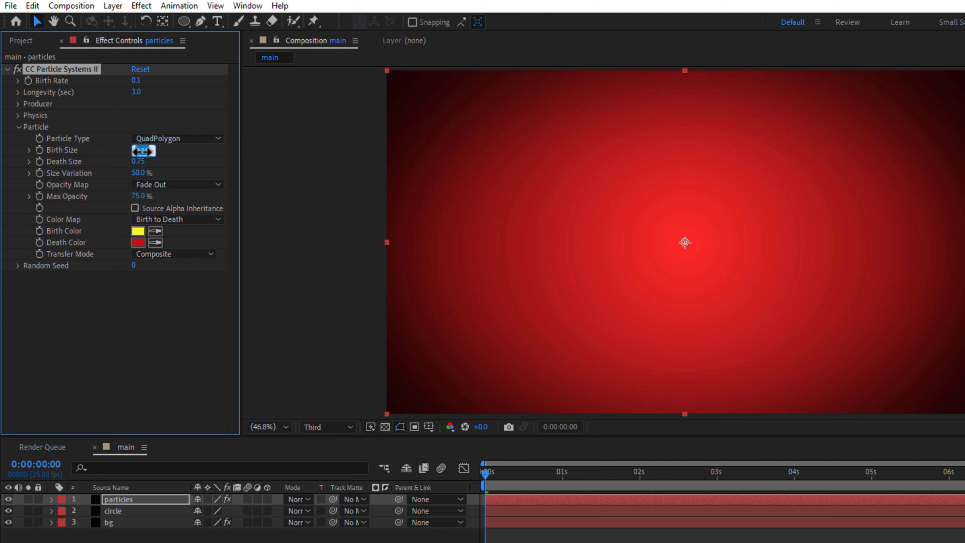
Set the particles' birth size to 0.05, death size to 0.70, size variation to 95% and max opacity to 90%
type("0.05")
key("Tab")
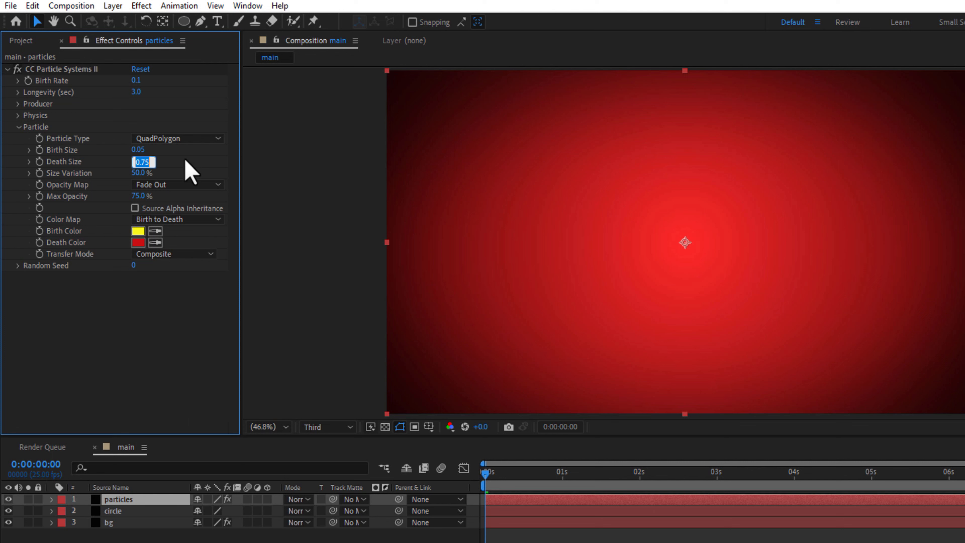
type("0.70")
key("Return")
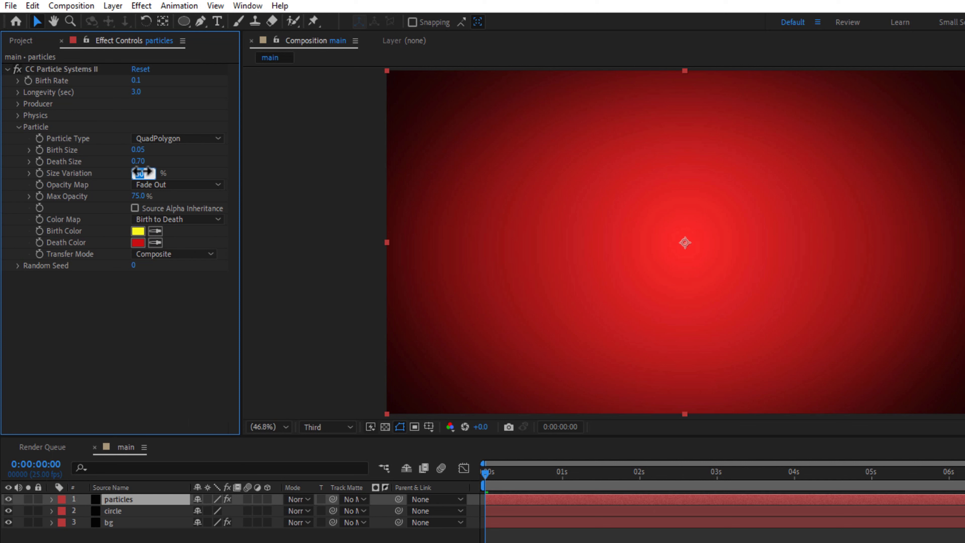
type("95")
key("Return")
left_click(139, 196)
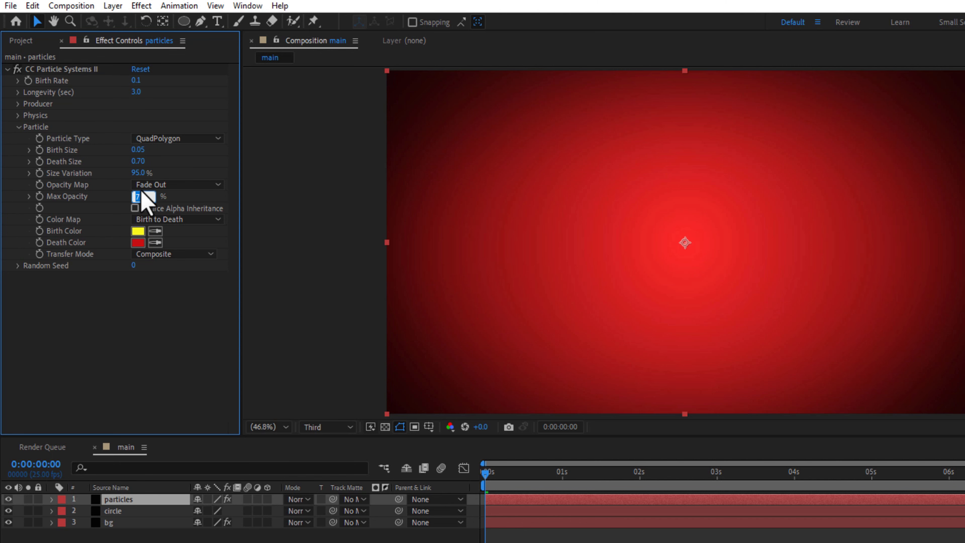
type("90")
key("Return")
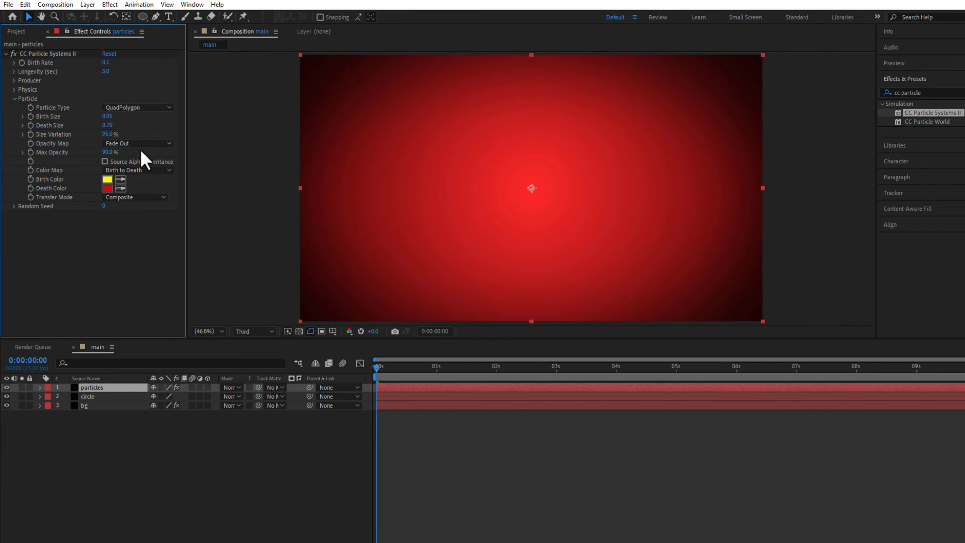
Change the particles' birth color to pinkish red and death color to white, with the playhead at 1 second
left_click(564, 483)
left_click(104, 175)
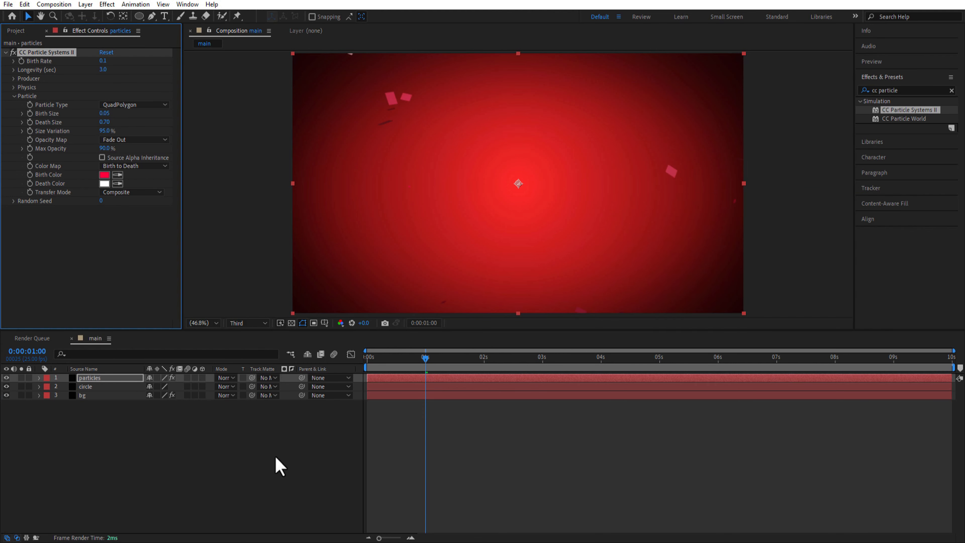
left_click(276, 457)
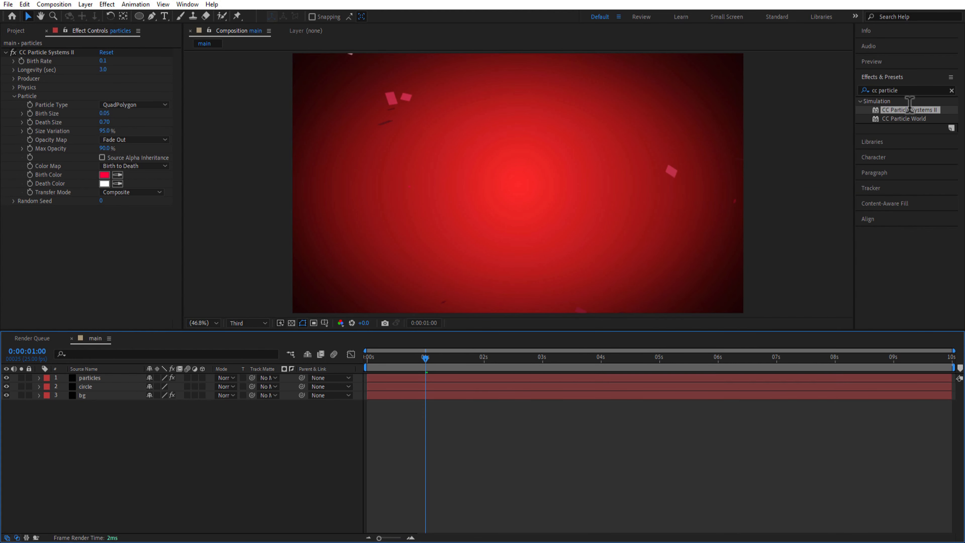
Apply the Stylize Glow effect to the particles layer with a radius of 40 and an intensity of 0.5
left_click(907, 91)
type("glow")
left_click_drag(897, 302, 97, 379)
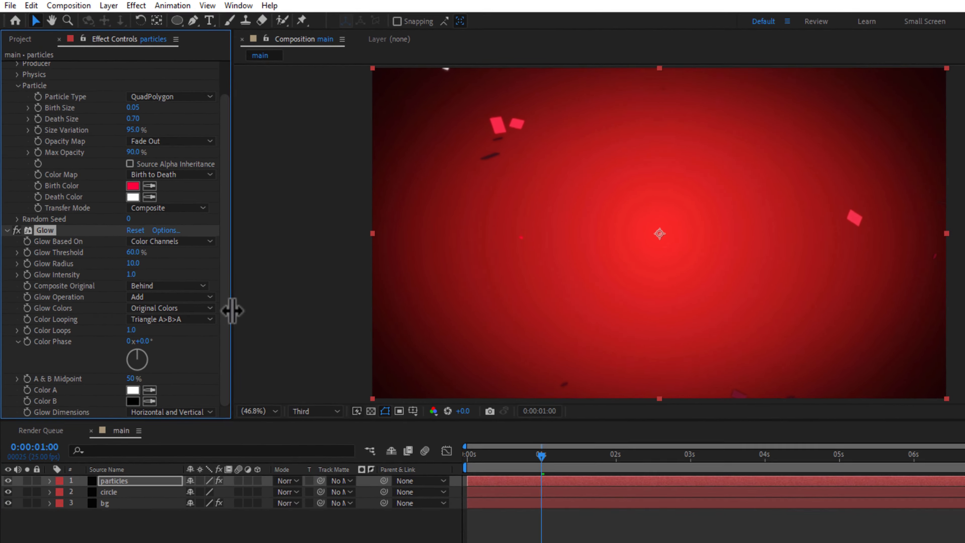
left_click(133, 263)
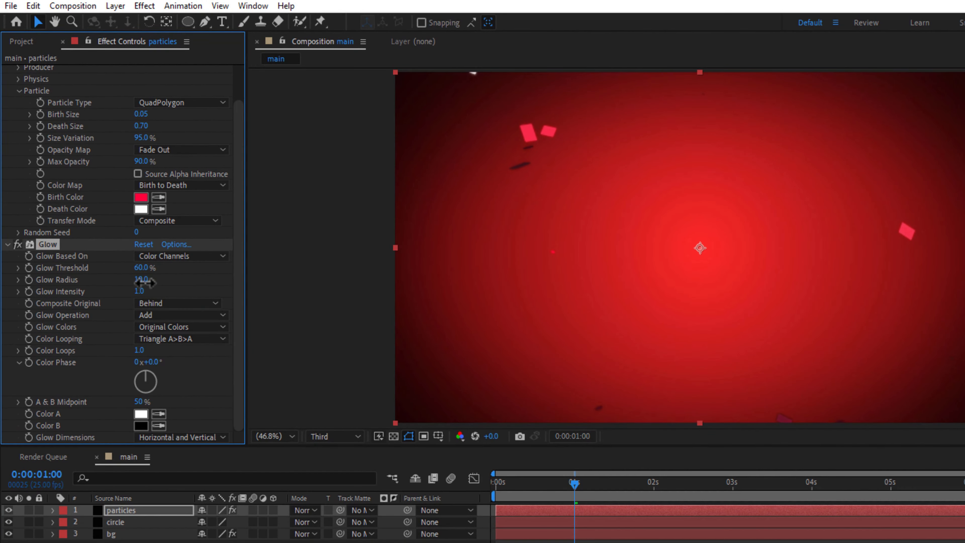
type("40")
left_click(171, 265)
key("Return")
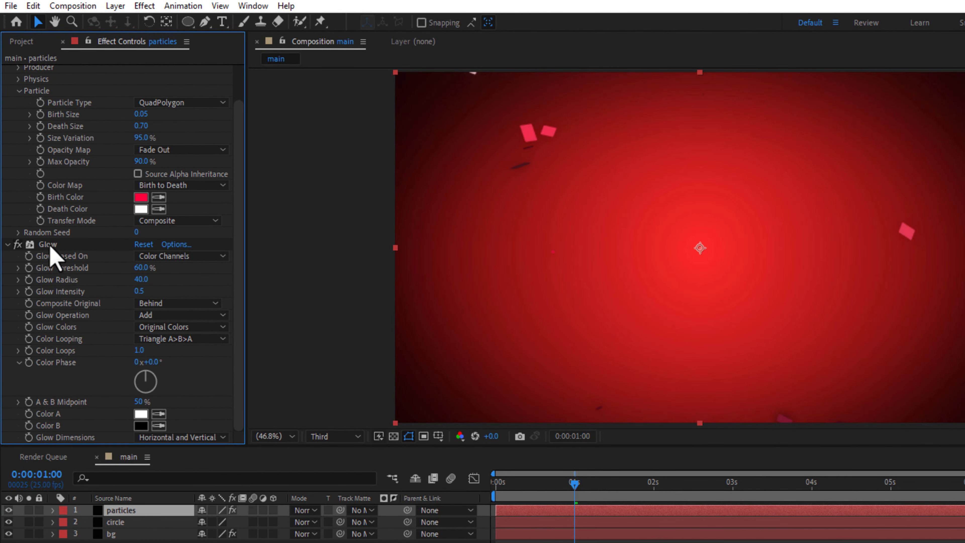
Duplicate the Glow effect, set the copy's radius to 130, and collapse both glow effects
left_click(49, 245)
key("ctrl+d")
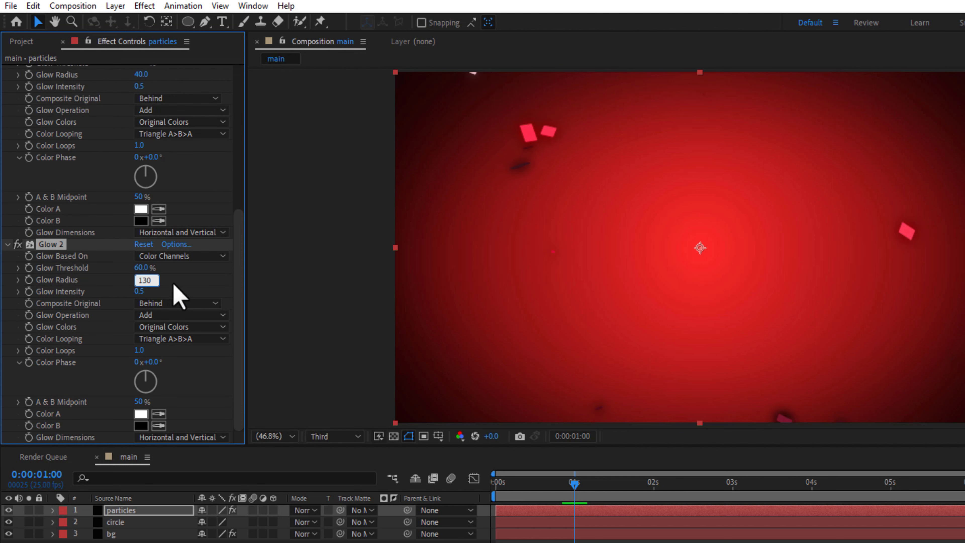
key("Return")
left_click(7, 244)
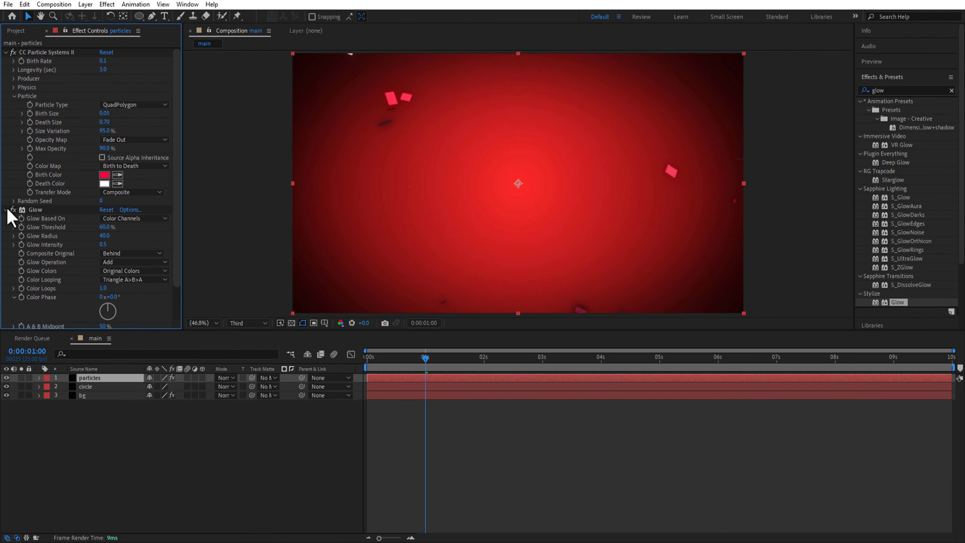
left_click(8, 210)
Set the particles layer's blending mode to Add and return the playhead to the start
left_click(228, 385)
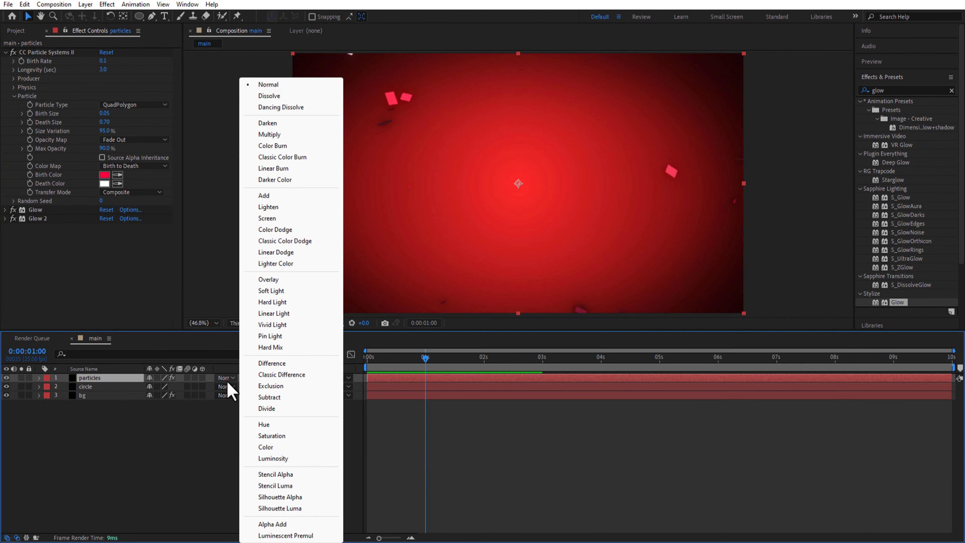
left_click(279, 196)
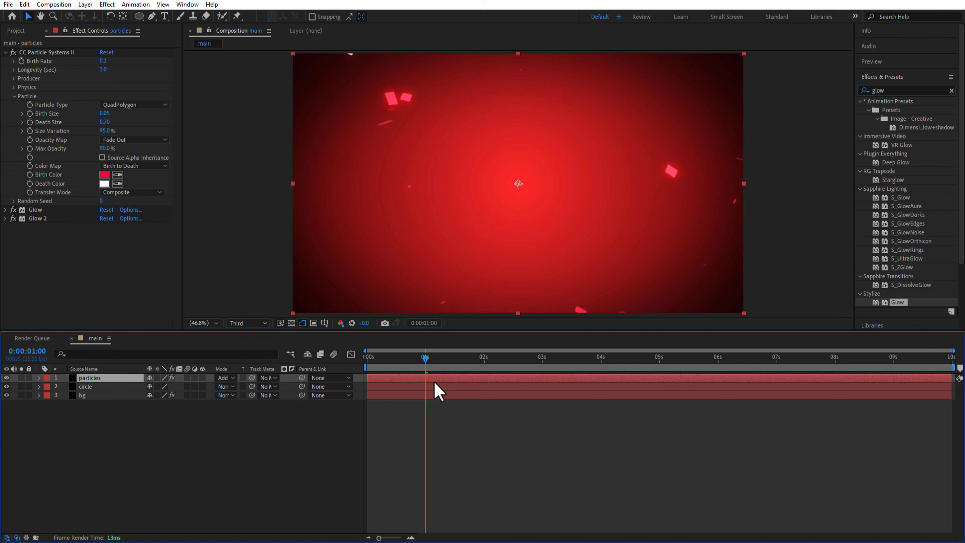
key("Home")
Create a new black 1920 x 1080 solid layer named snow
right_click(73, 460)
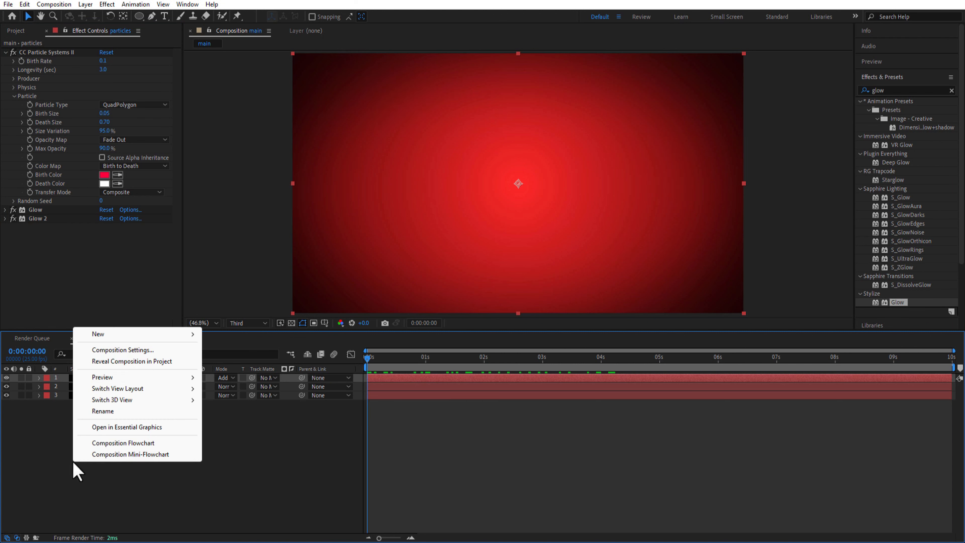
mouse_move(141, 336)
left_click(240, 360)
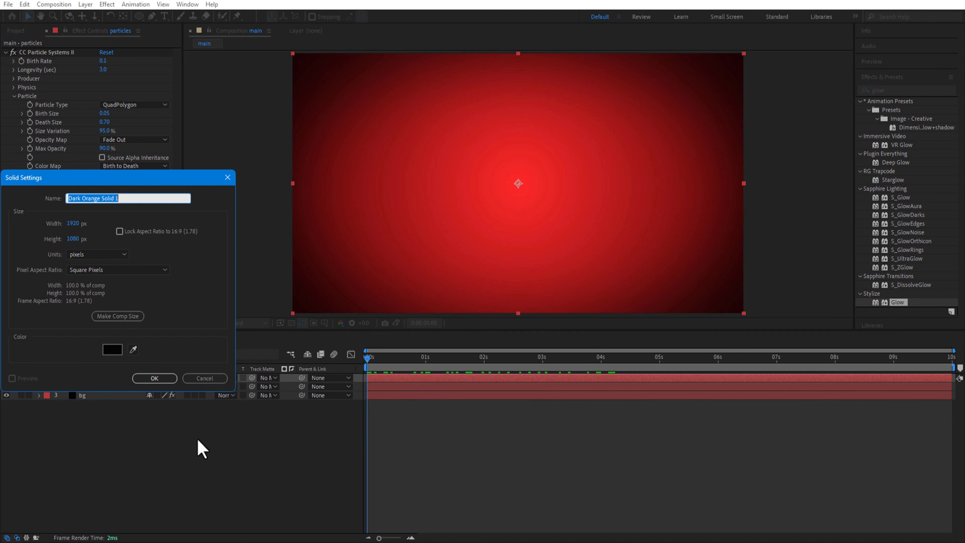
type("snow")
key("Return")
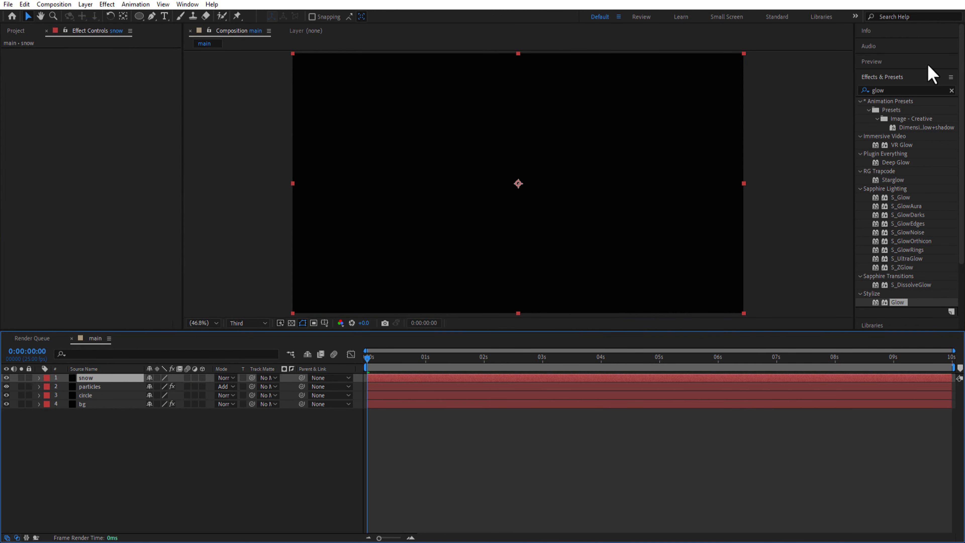
Find the CC Snowfall effect and apply it to the snow layer
left_click(911, 91)
type("cc sn")
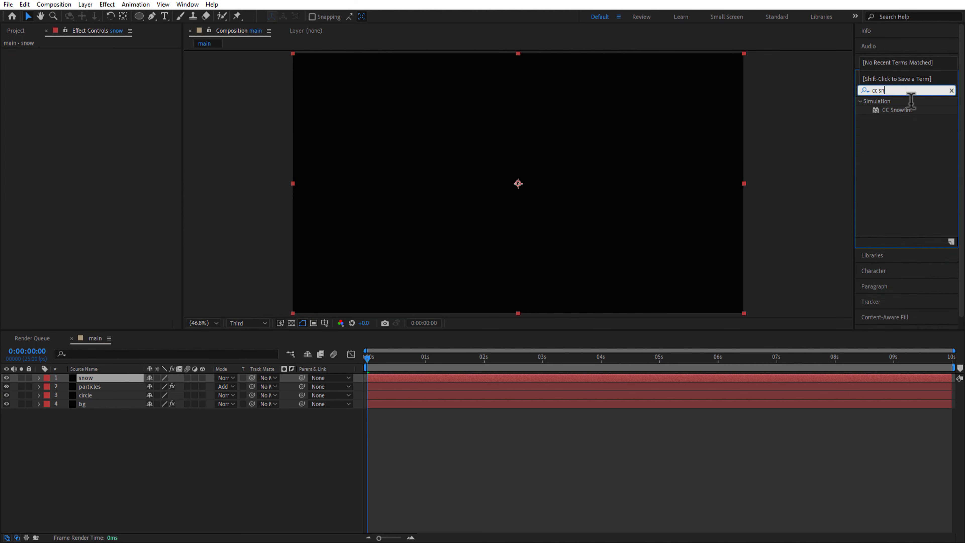
type("ow")
left_click_drag(897, 110, 121, 379)
Set CC Snowfall to 30000 flakes, size 5, speed 350 and opacity 70, and set the snow layer's blending mode to Screen
left_click(107, 60)
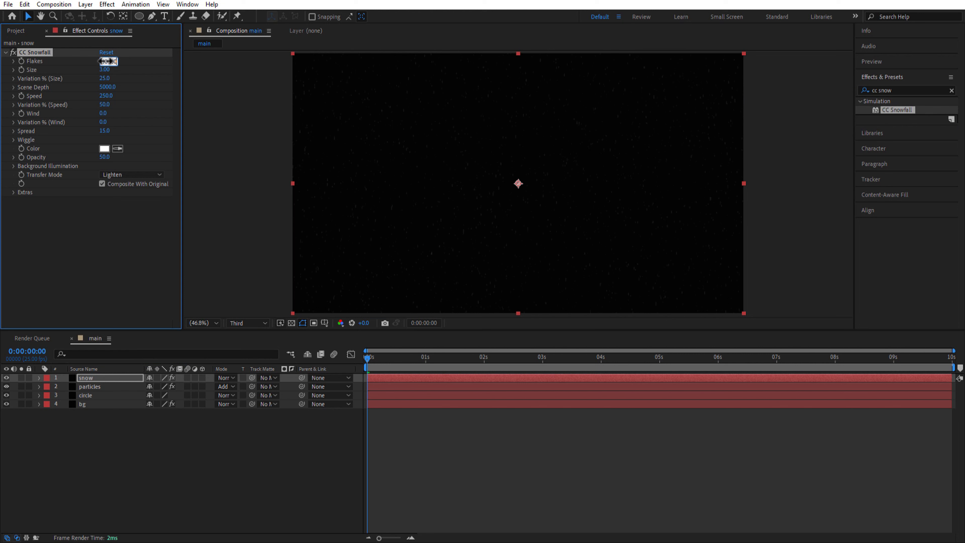
key("Return")
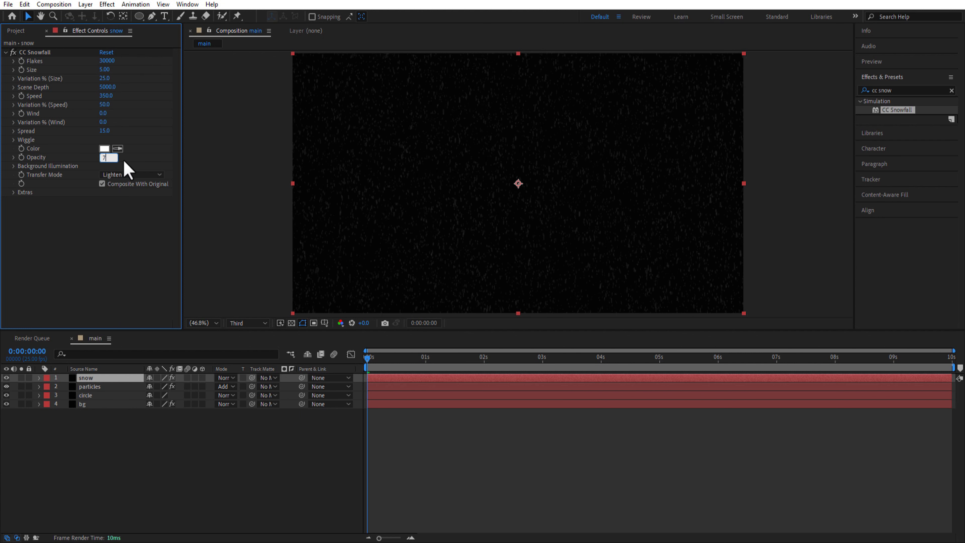
left_click(226, 377)
left_click(267, 218)
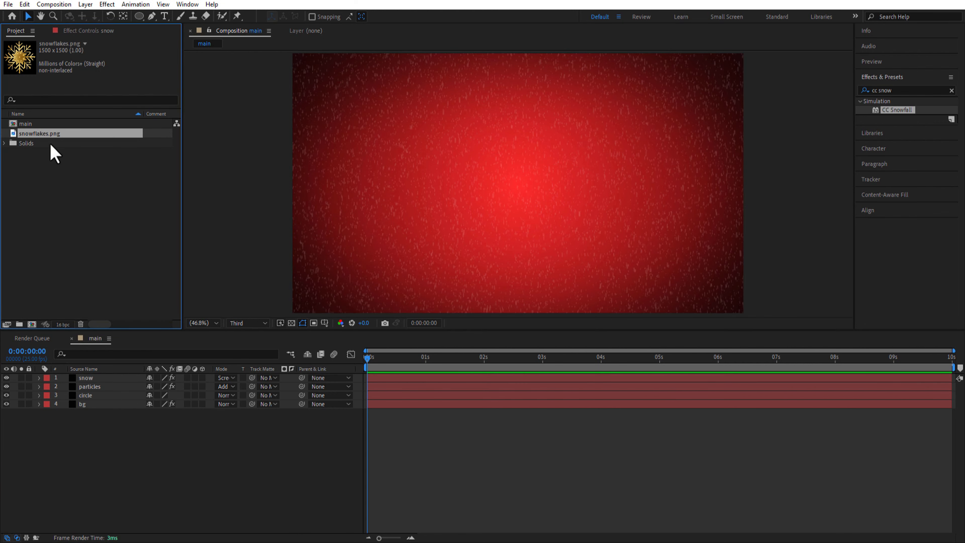
Add snowflakes.png as the top layer, scale it to 30% and place it in the upper-right corner of the frame
left_click_drag(50, 135, 88, 378)
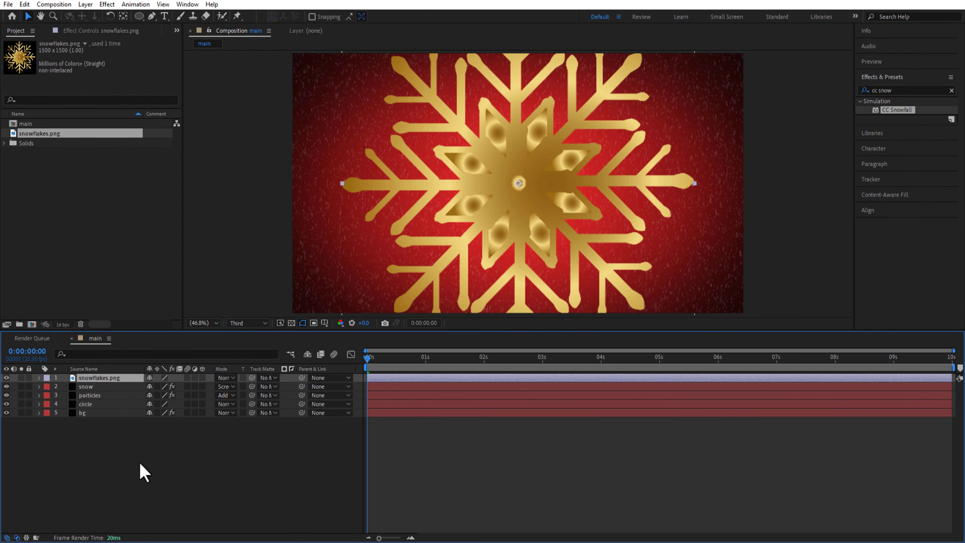
key("s")
left_click_drag(173, 387, 137, 394)
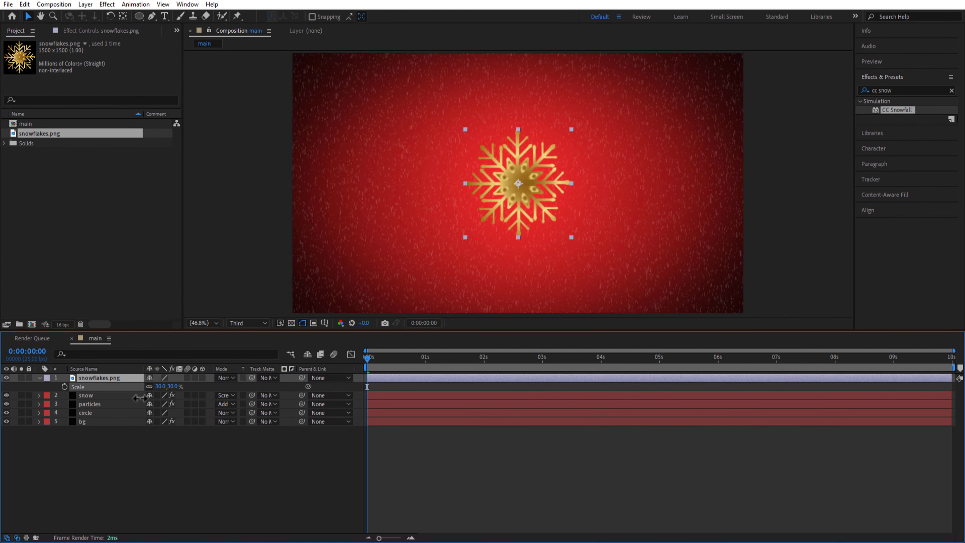
left_click_drag(519, 183, 688, 85)
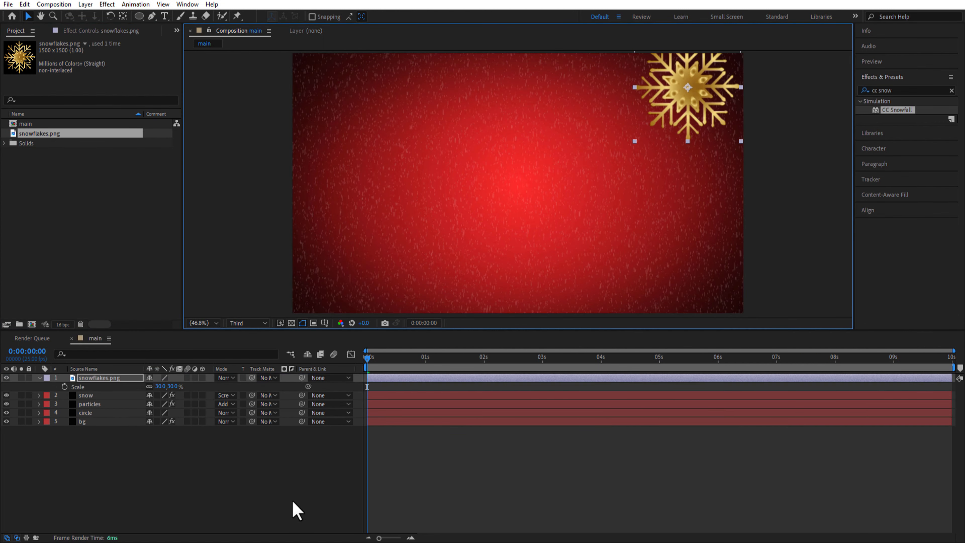
left_click(243, 511)
Keyframe the snowflake's scale from 0% at 0 seconds to 30% at 1 second
left_click(64, 387)
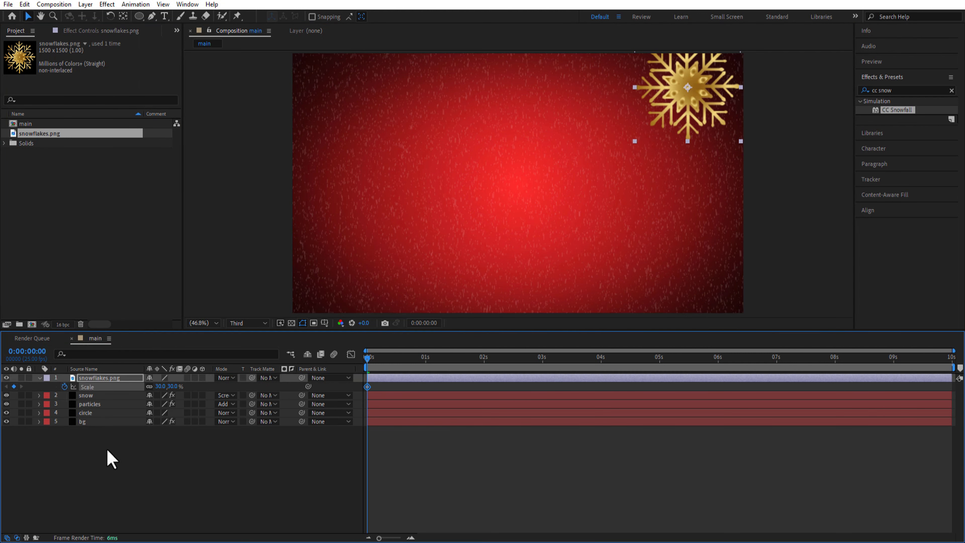
left_click(173, 386)
key("Return")
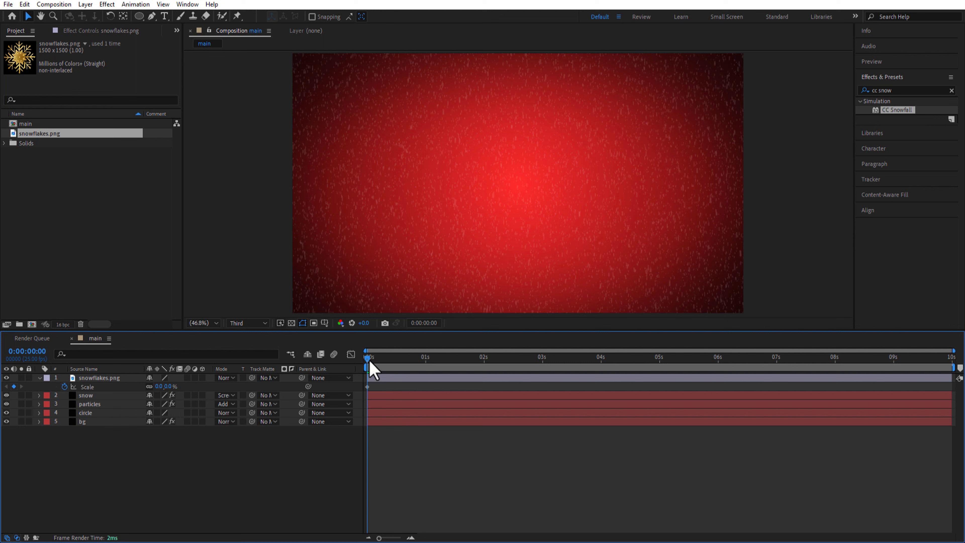
left_click_drag(370, 362, 428, 377)
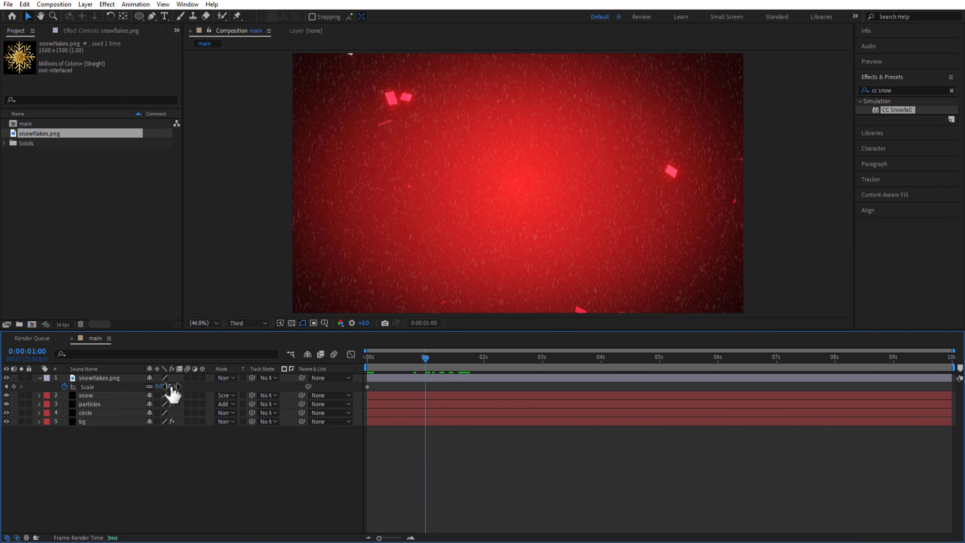
left_click(162, 386)
type("30")
left_click(214, 384)
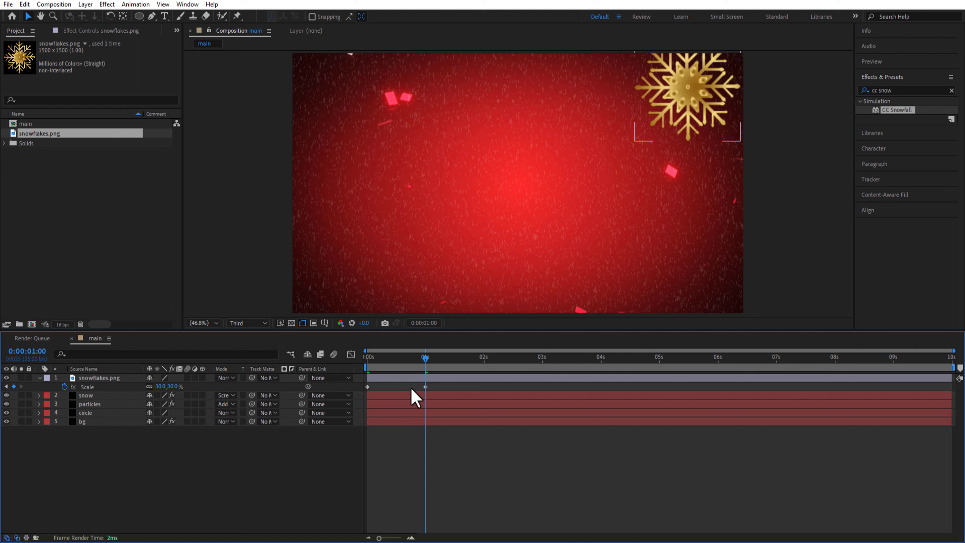
Apply Easy Ease to both of the snowflake's scale keyframes
left_click_drag(434, 384, 365, 391)
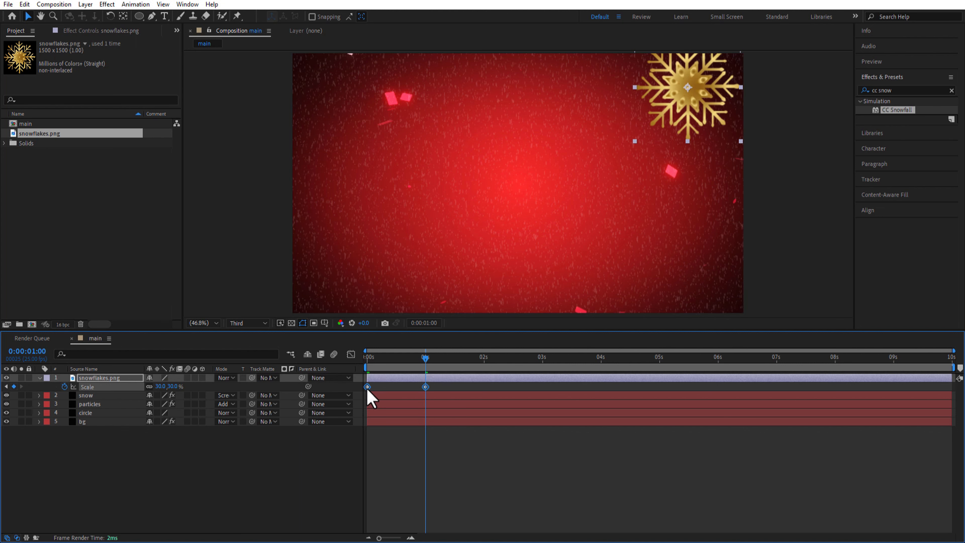
right_click(367, 387)
mouse_move(426, 381)
left_click(517, 415)
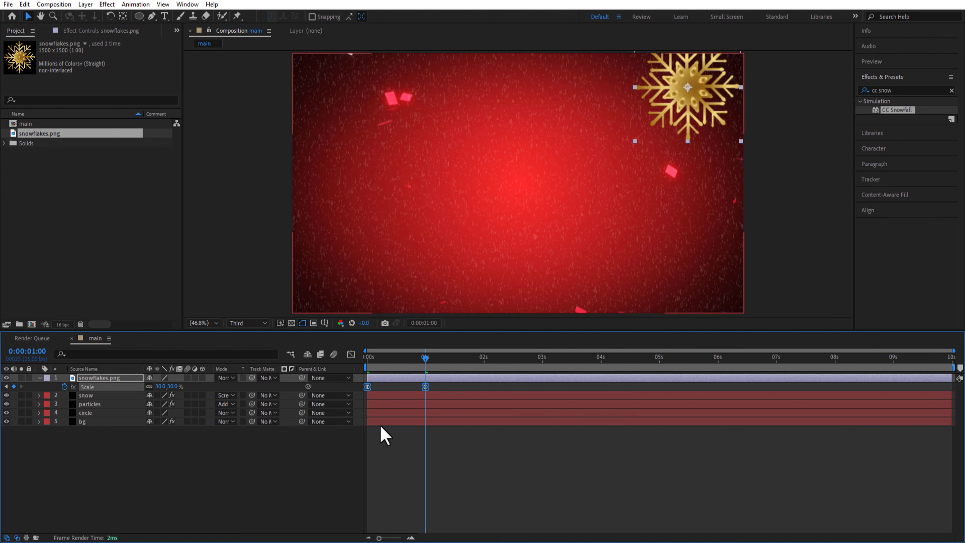
Reshape the scale animation's speed graph by extending the end keyframe's easing toward the first keyframe
left_click(351, 354)
left_click(559, 527)
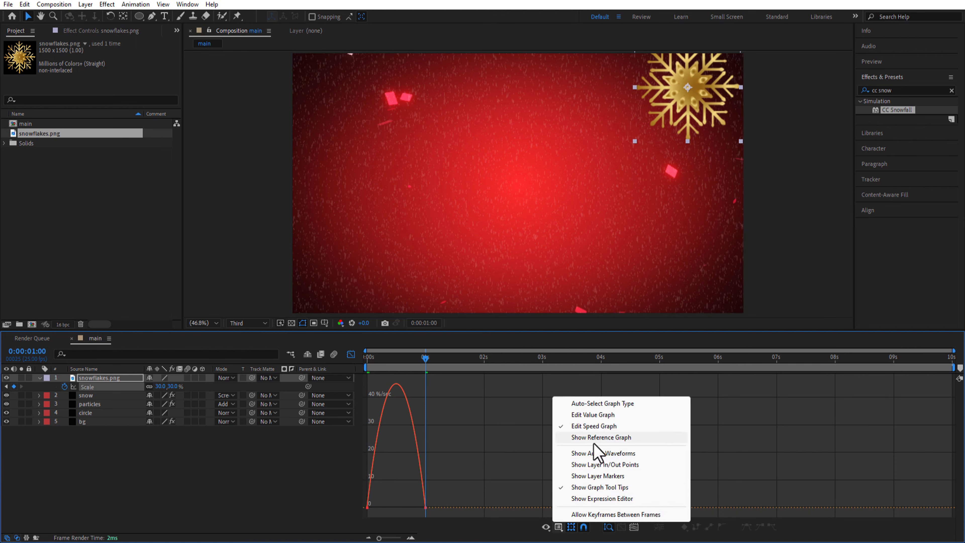
left_click(591, 430)
left_click_drag(423, 509, 321, 513)
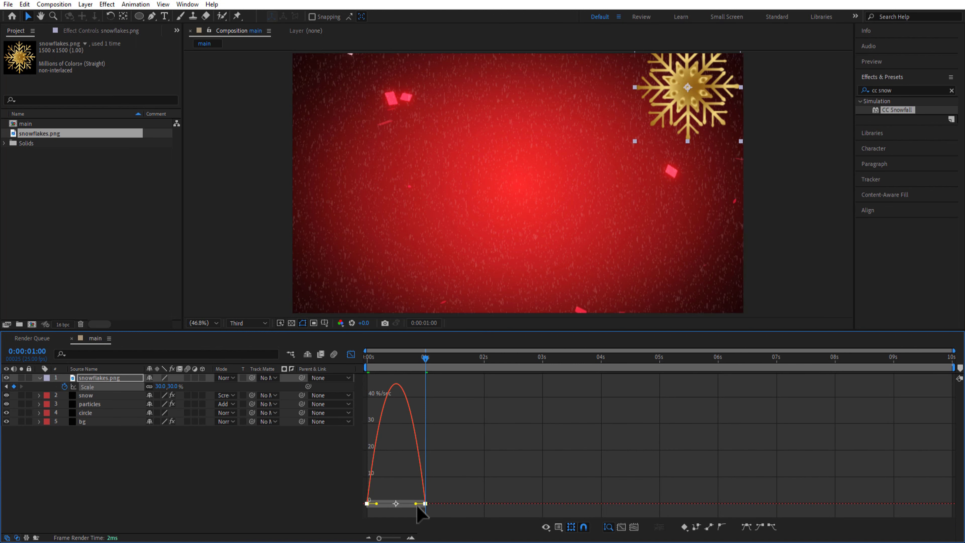
left_click_drag(416, 503, 344, 507)
left_click(350, 355)
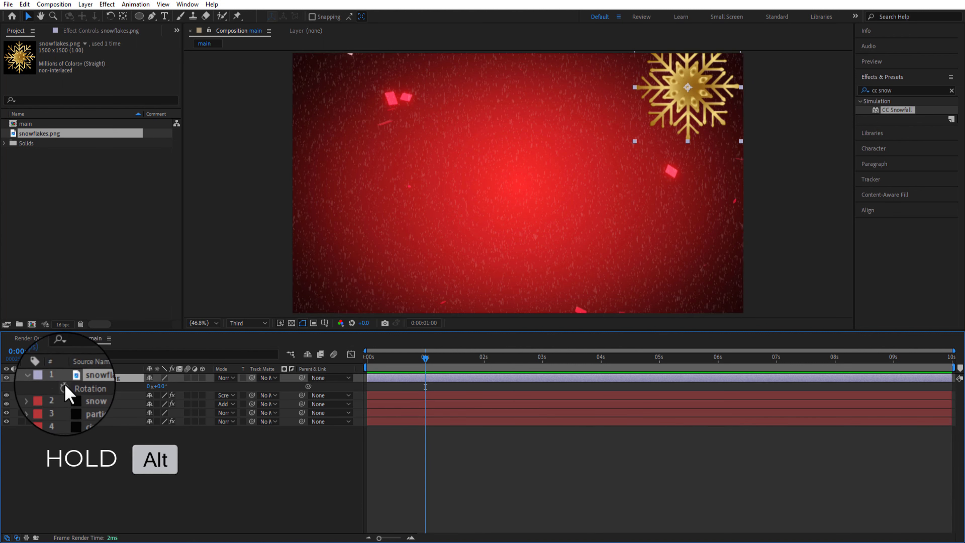
Add the expression time*20 to the snowflake's rotation, collapse its properties and rename the layer snowflakes 1
left_click(64, 387, "alt")
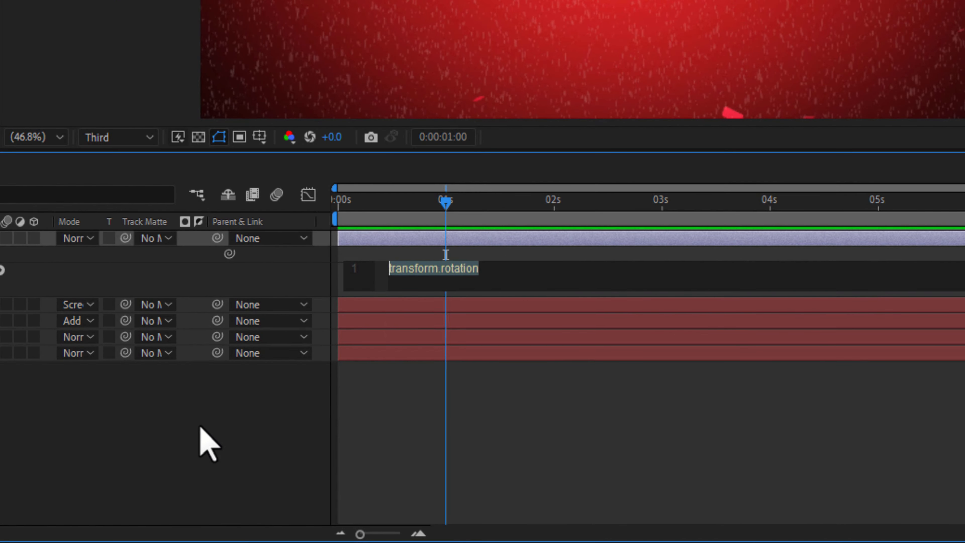
type("time*20")
left_click(191, 447)
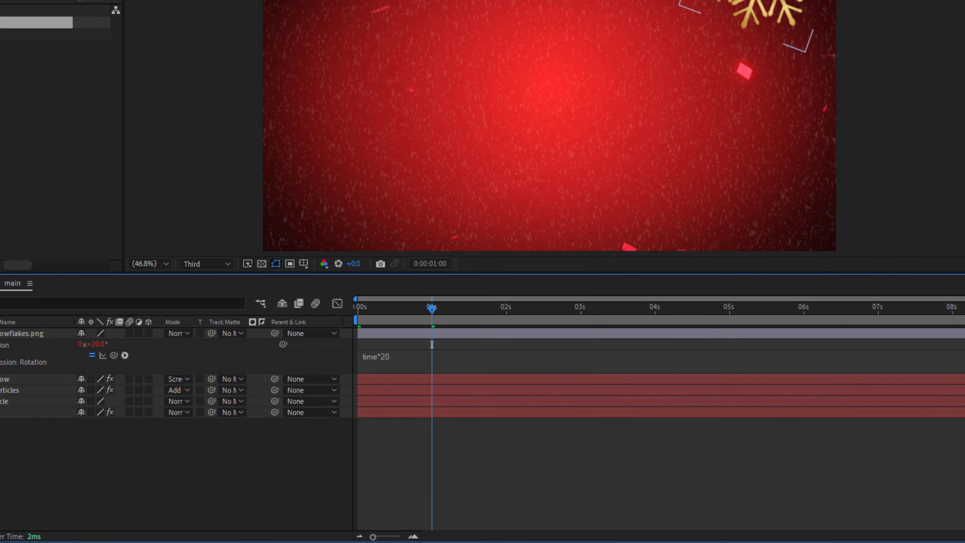
left_click(40, 378)
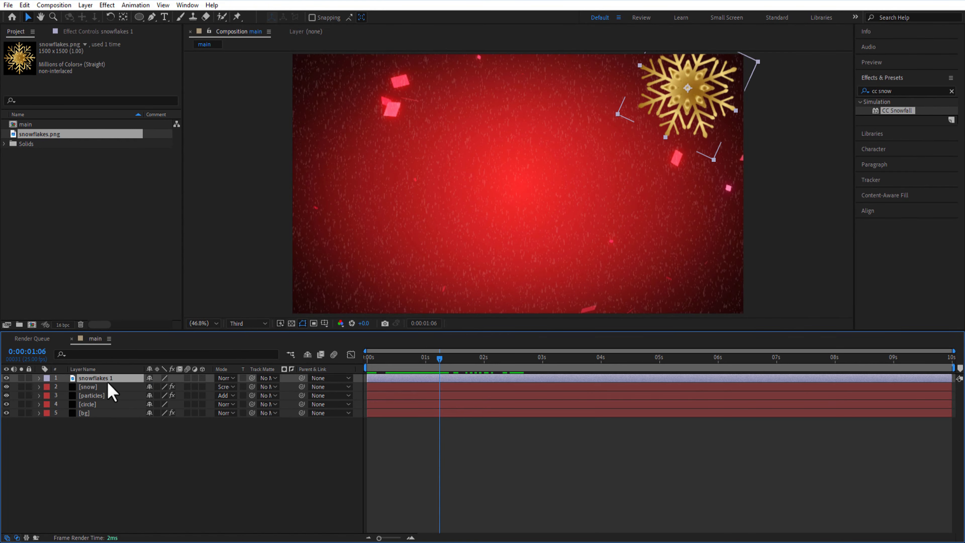
Duplicate the snowflakes 1 layer, move the copy to the frame's upper left corner and set its 1-second scale keyframe to 20%
key("ctrl+d")
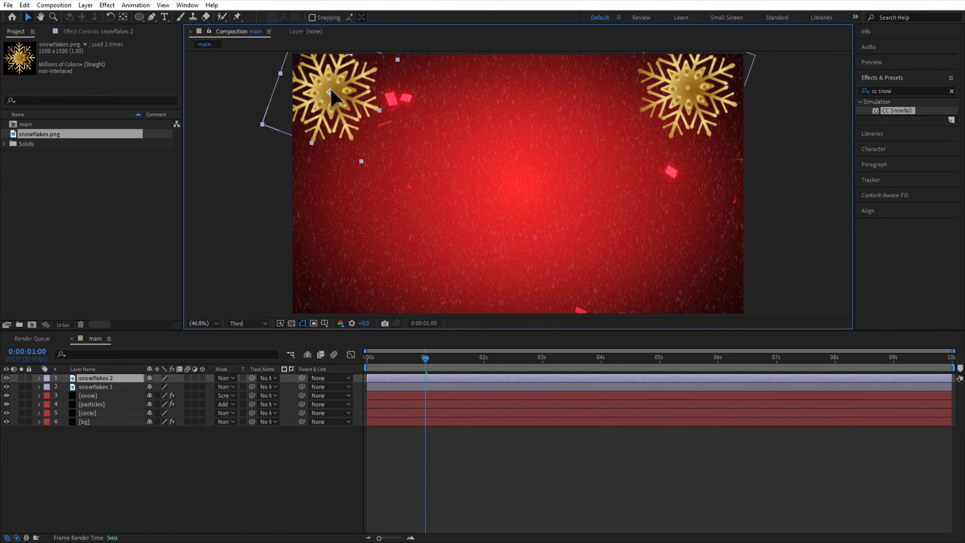
key("s")
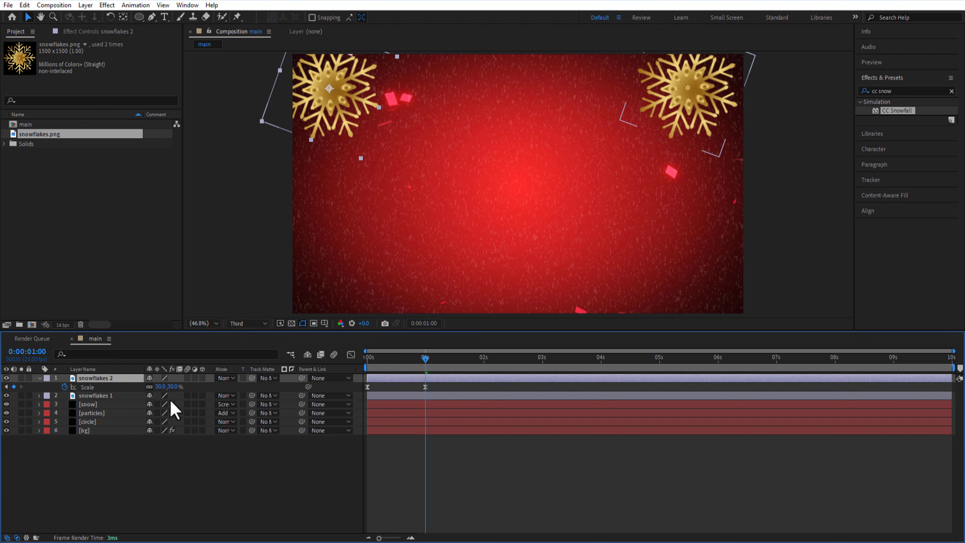
left_click(160, 386)
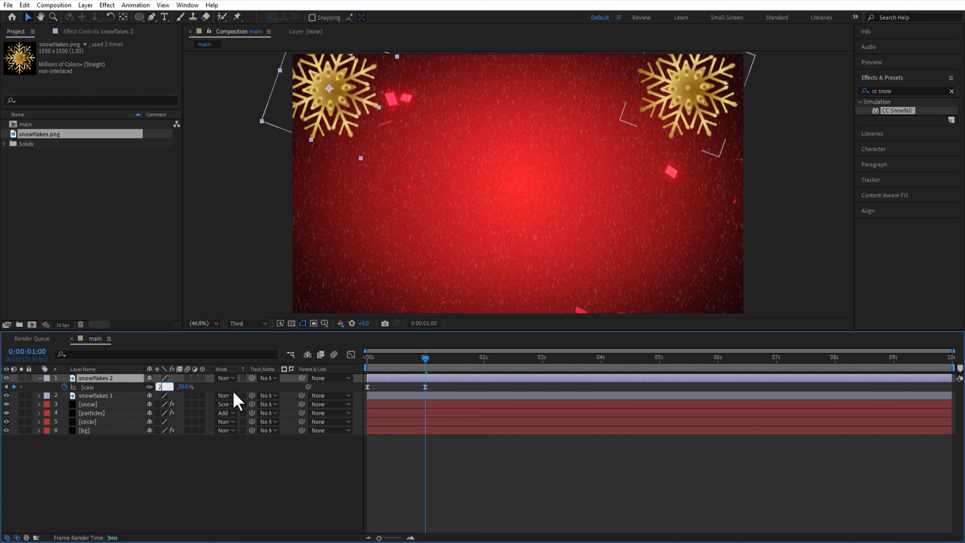
type("20")
key("Return")
Change the snowflakes 2 rotation expression to time*-20 and collapse the layer's properties
key("e")
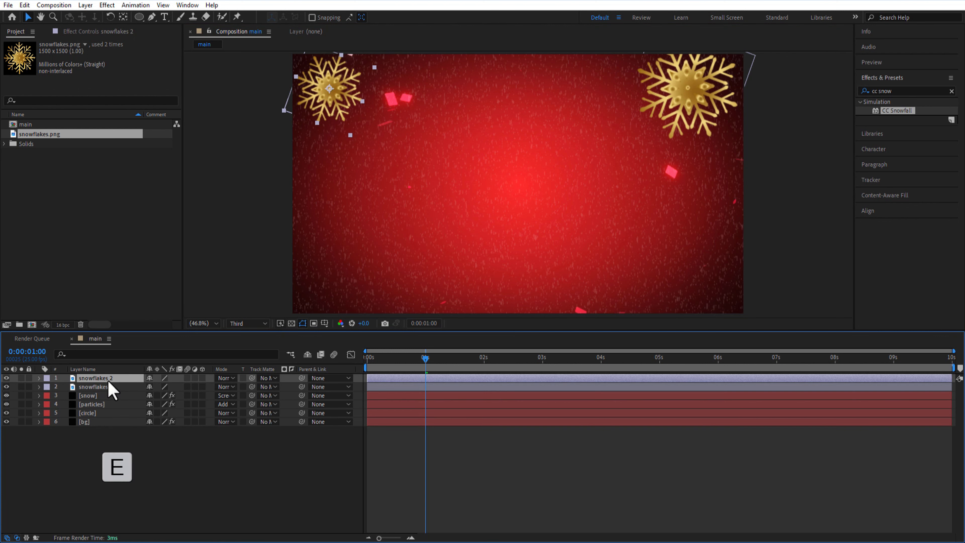
key("e")
left_click(385, 402)
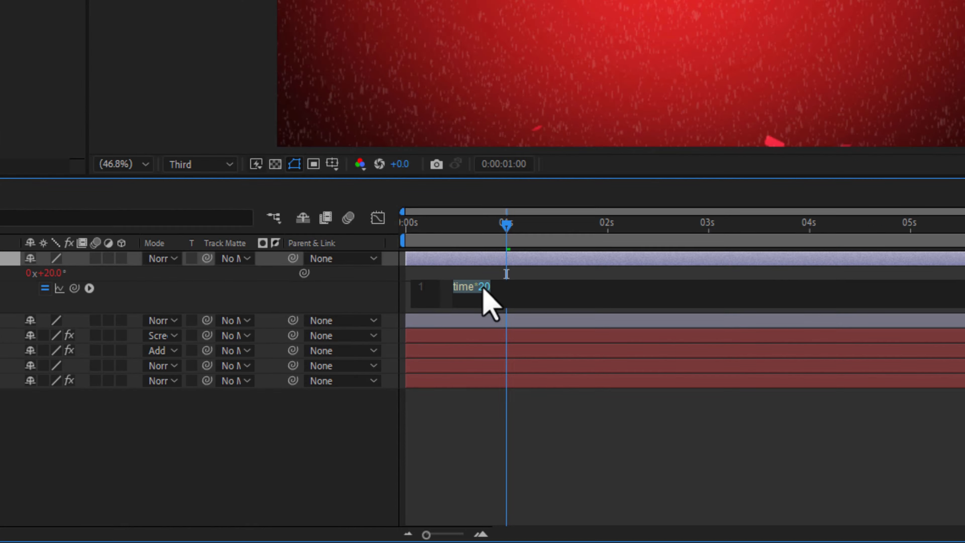
left_click(410, 394)
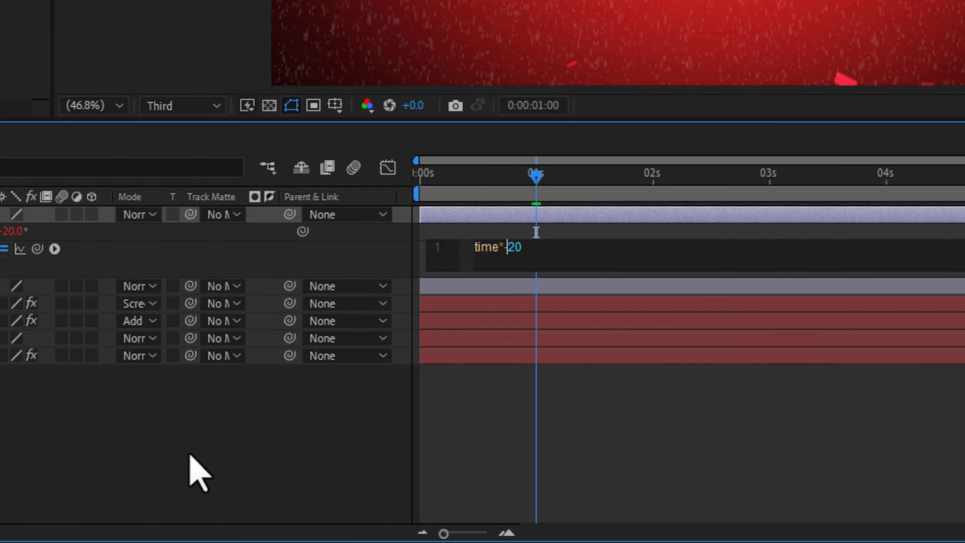
type("-")
left_click(196, 471)
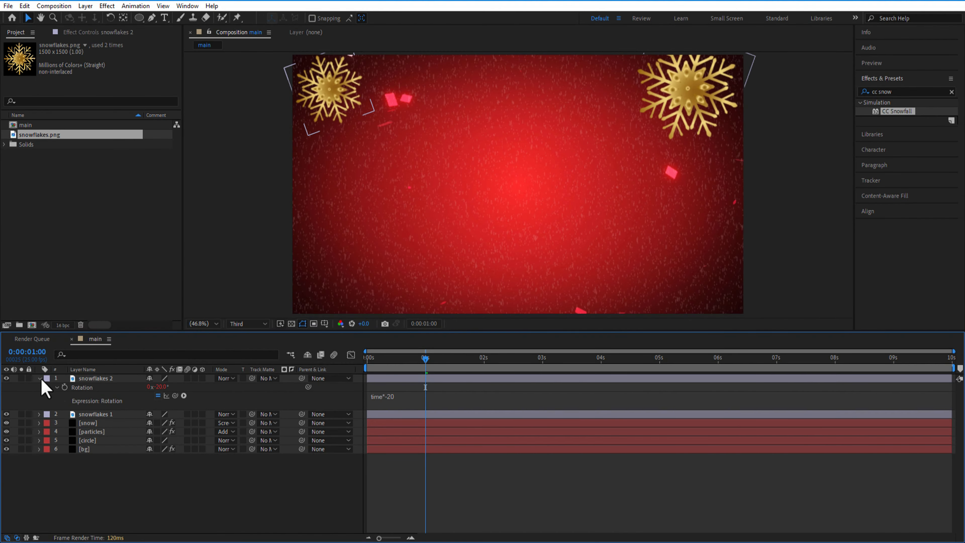
left_click(40, 379)
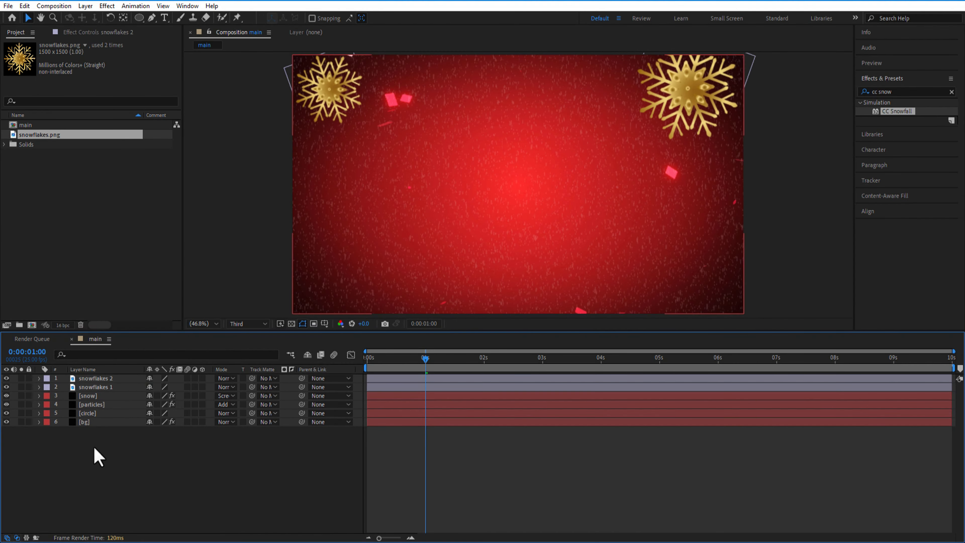
Duplicate snowflakes 1 again, place the copy at the lower center of the frame and bring its layer to the top of the stack
left_click(110, 387)
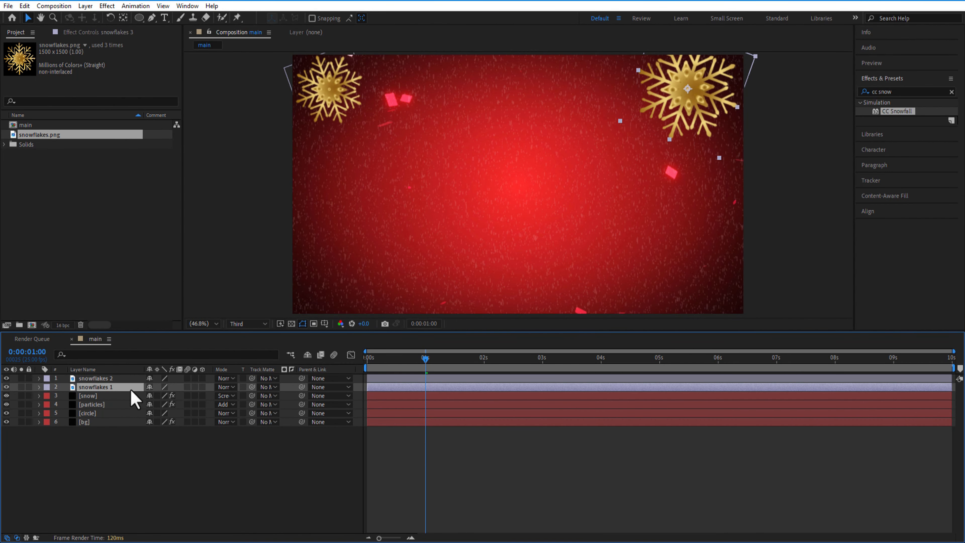
key("ctrl+d")
left_click_drag(686, 73, 517, 273)
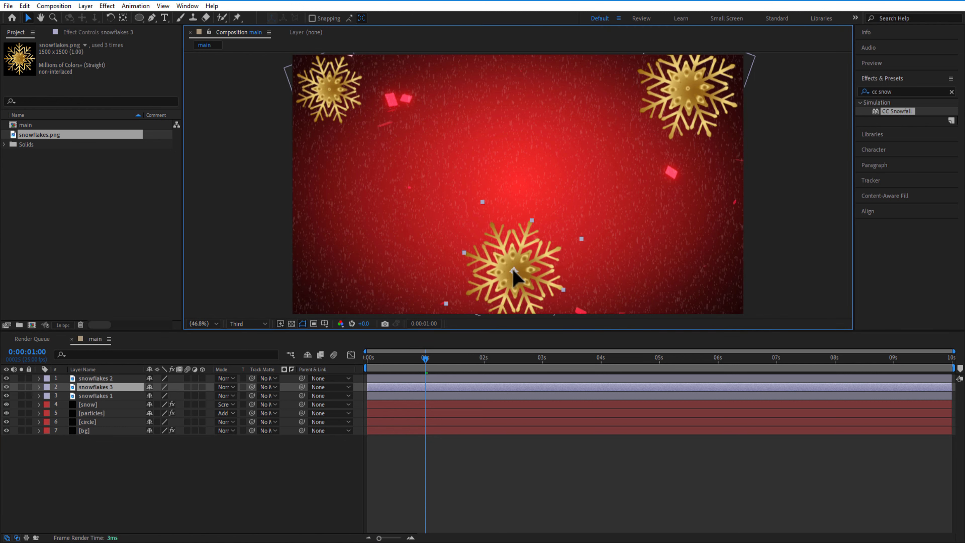
left_click_drag(109, 387, 107, 378)
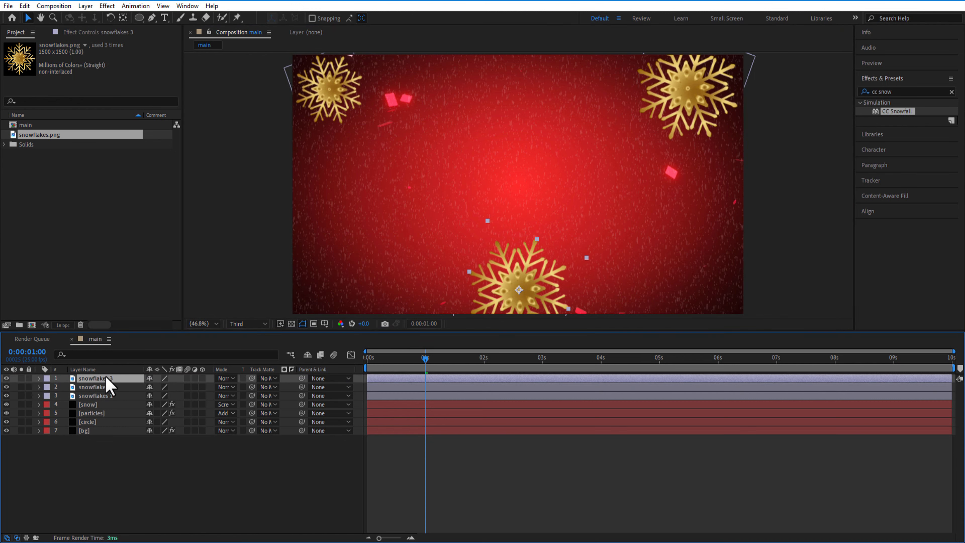
Set the snowflakes 3 scale keyframe at 1 second to 25% and stagger the start times of the snowflake layers
key("s")
left_click(425, 387)
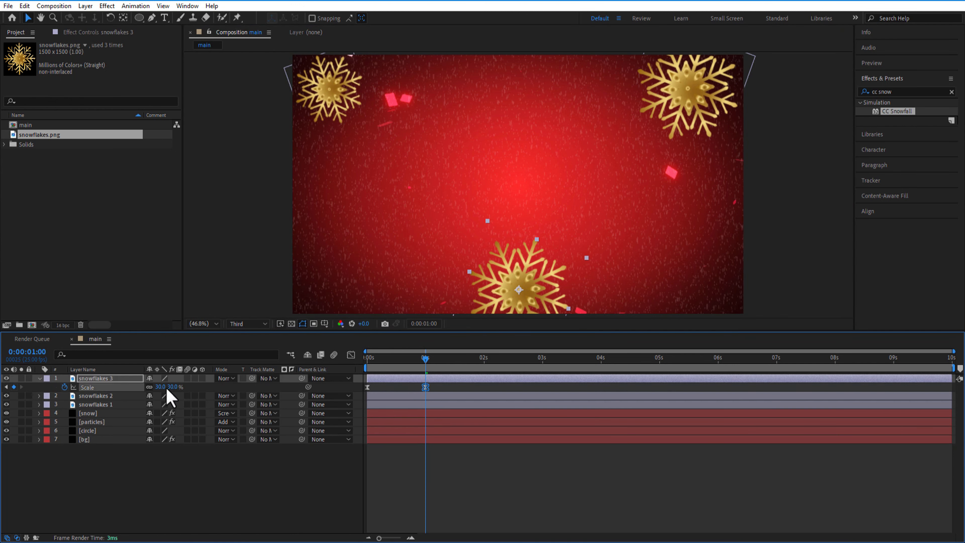
left_click(206, 390)
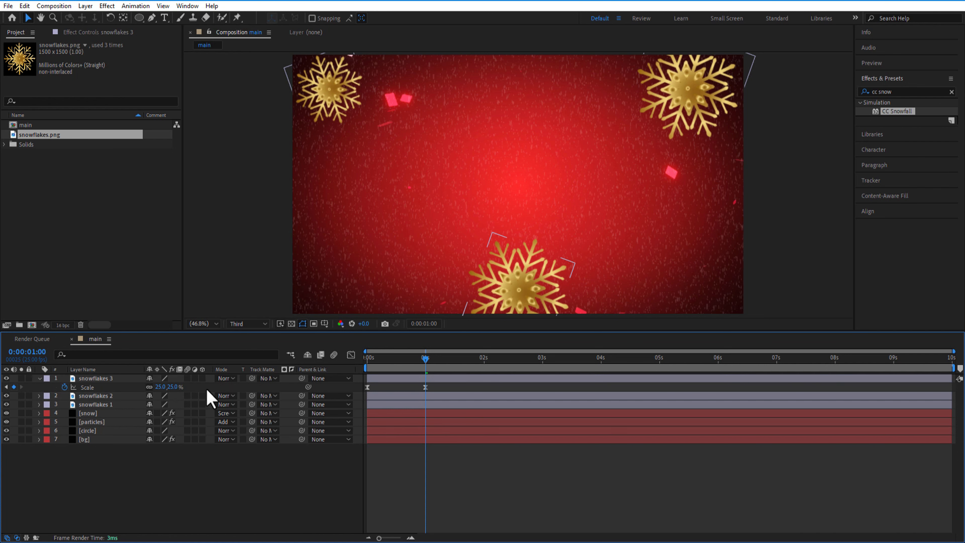
left_click(52, 387)
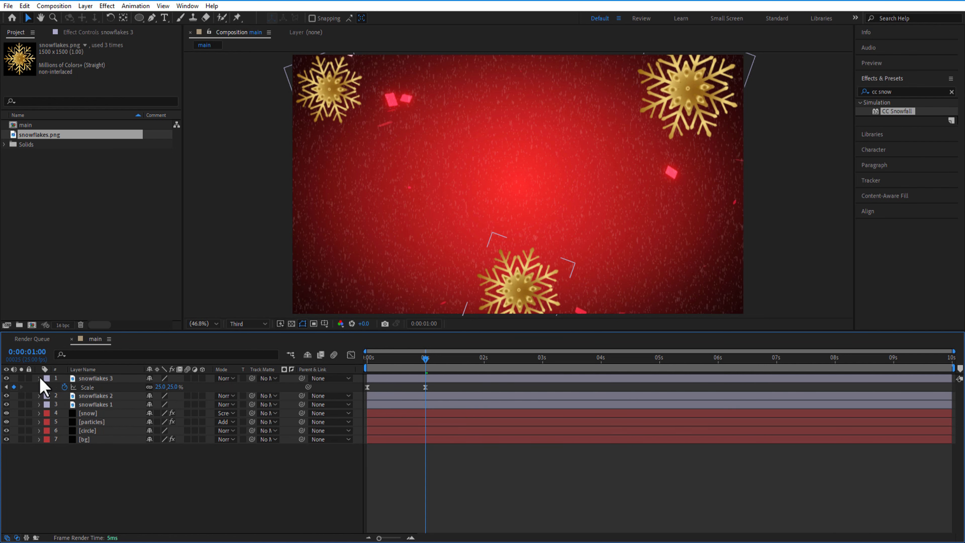
left_click(39, 378)
left_click_drag(425, 358, 391, 368)
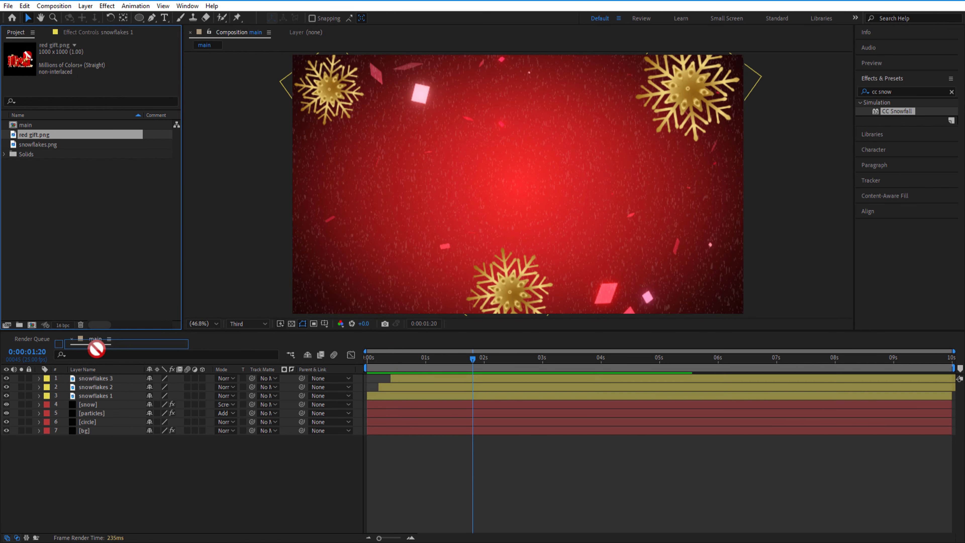
Add red gift.png to the composition as the top layer and make it start at 0:00:00:15
left_click_drag(97, 349, 106, 379)
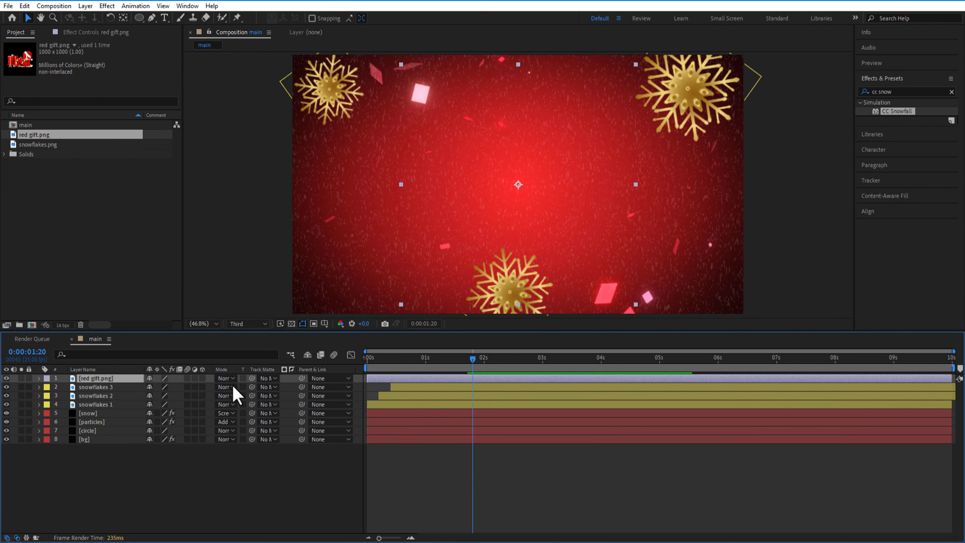
left_click_drag(471, 359, 402, 367)
key("bracketleft")
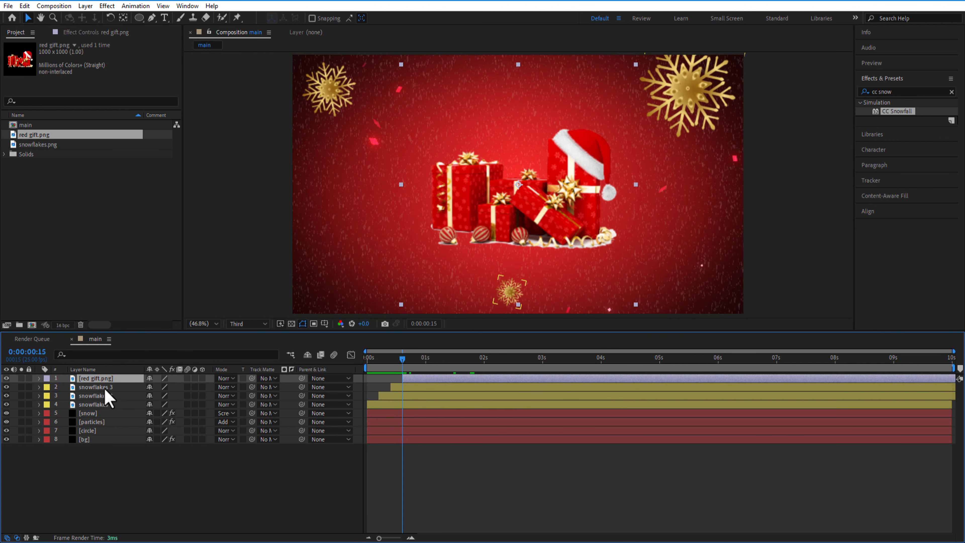
Scale the red gift image to 80% and position it in the frame's lower right corner at about 1544.7, 927.3
key("s")
left_click_drag(166, 387, 152, 387)
left_click_drag(586, 216, 737, 314)
left_click_drag(160, 387, 166, 387)
left_click_drag(402, 359, 423, 359)
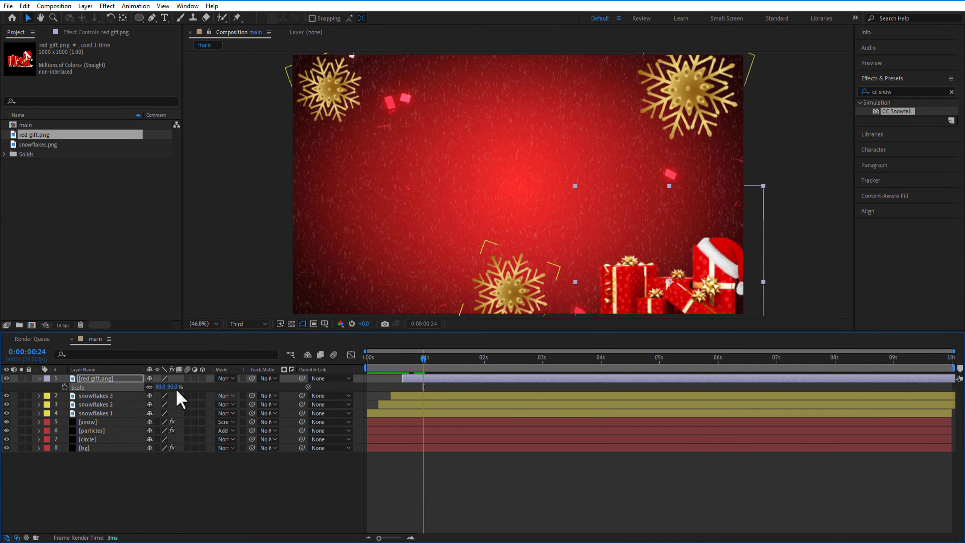
key("p")
left_click_drag(173, 386, 166, 387)
left_click_drag(155, 387, 132, 387)
Keyframe the red gift's position from 1544.7, 1293.3 at 0:00:00:15 to 1544.7, 931.3 at 0:00:01:09
left_click_drag(423, 358, 402, 369)
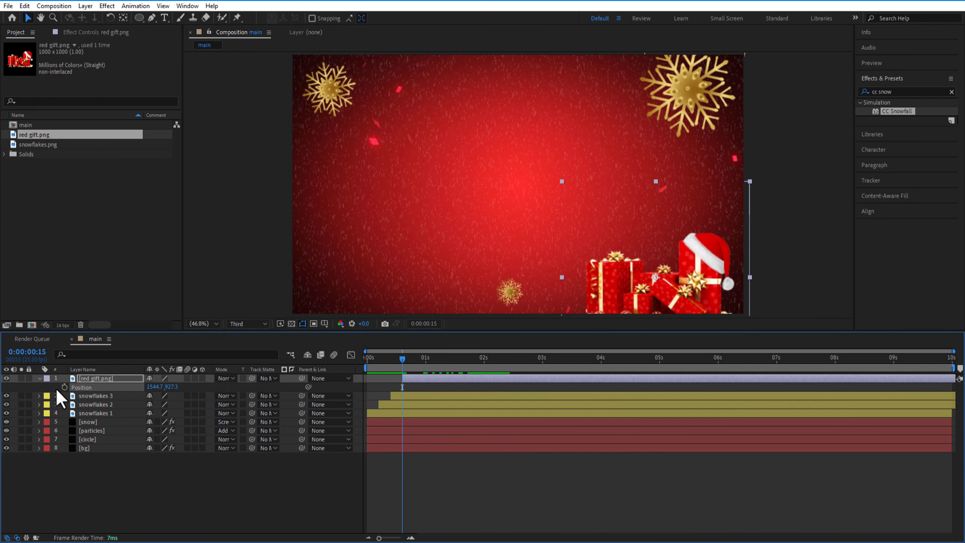
left_click_drag(170, 387, 330, 398)
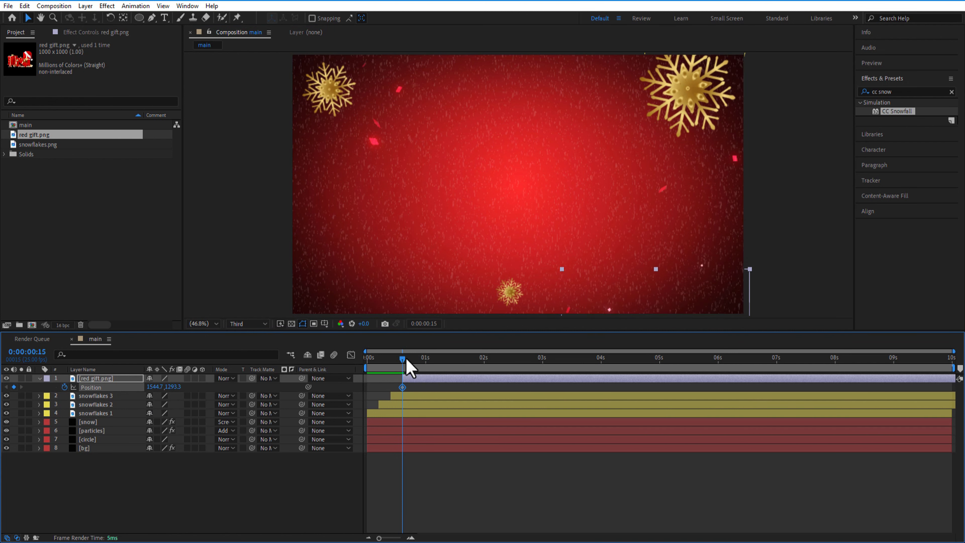
left_click_drag(406, 363, 448, 367)
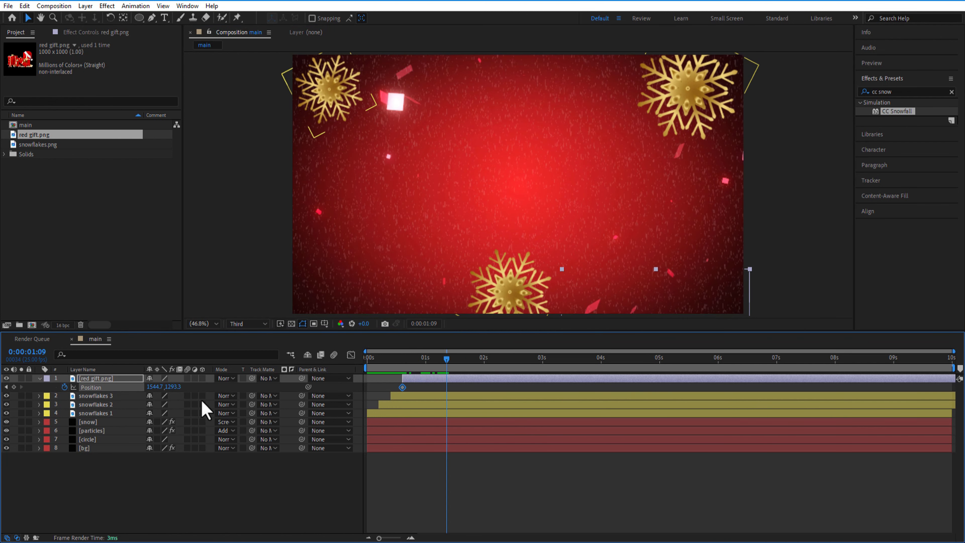
left_click_drag(178, 387, 167, 386)
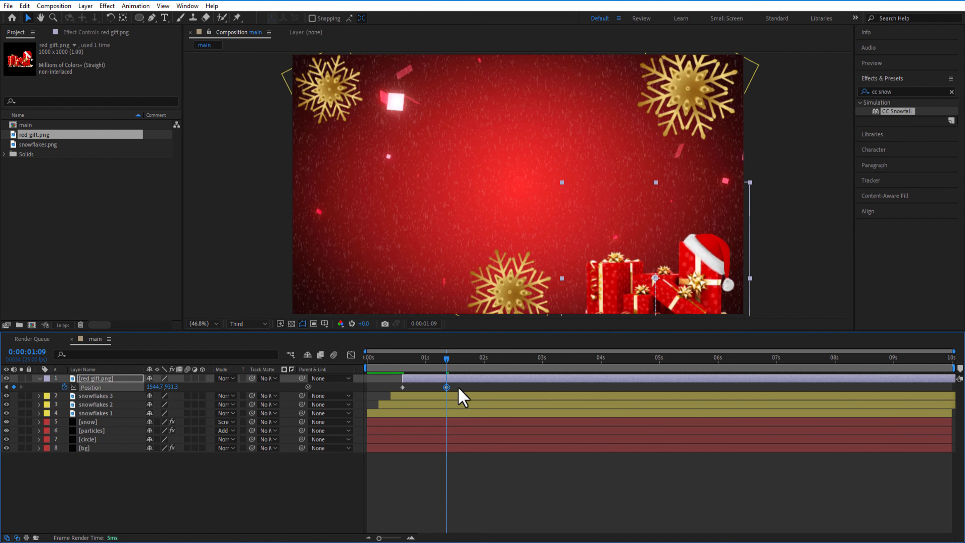
Keyframe the red gift's scale from 0% at 0:00:00:15 to 80% at 0:00:01:09
left_click_drag(443, 364, 401, 364)
key("s")
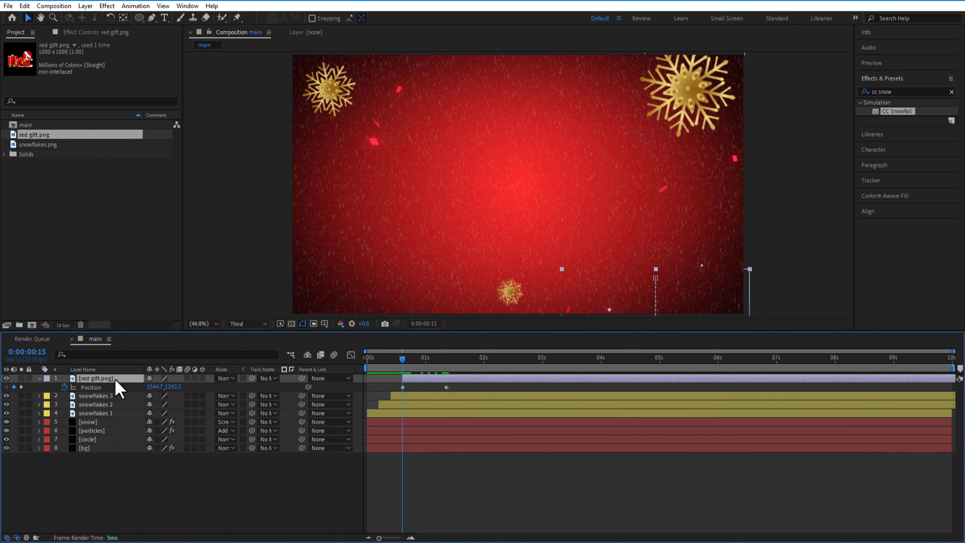
left_click(65, 387)
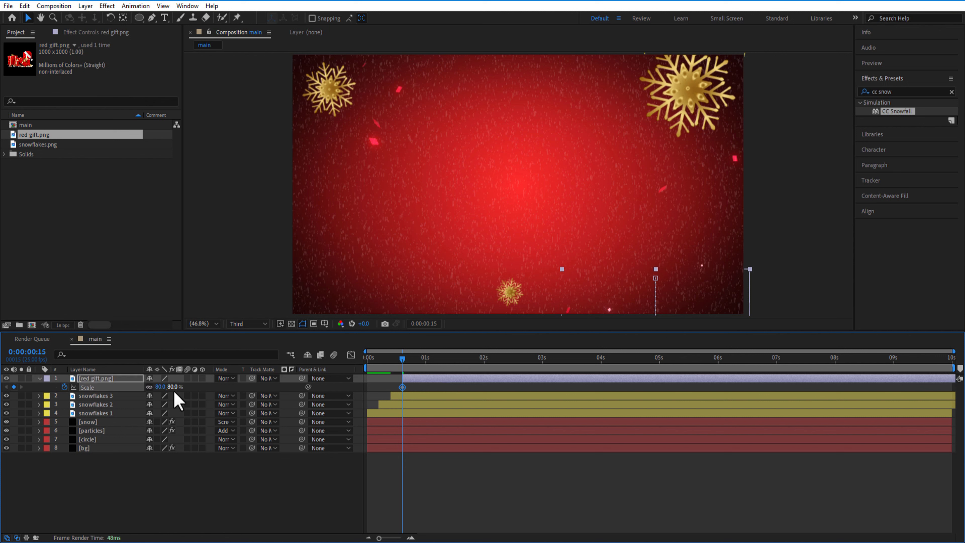
type("0")
key("Return")
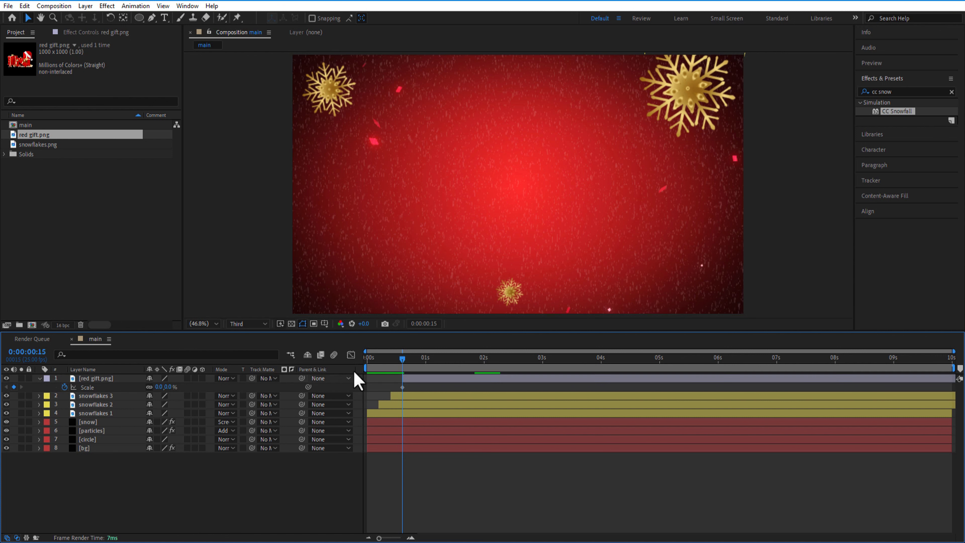
left_click(125, 378)
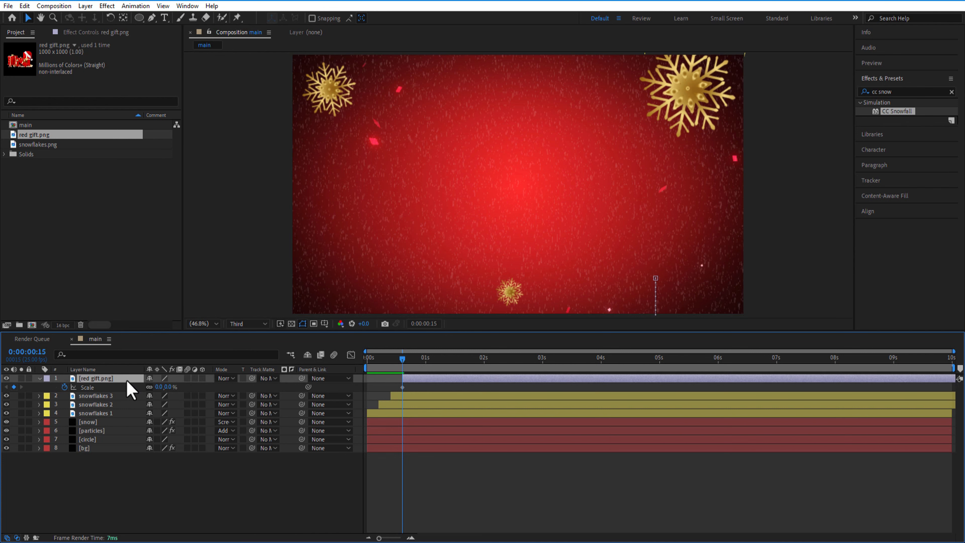
key("u")
left_click_drag(414, 368, 447, 368)
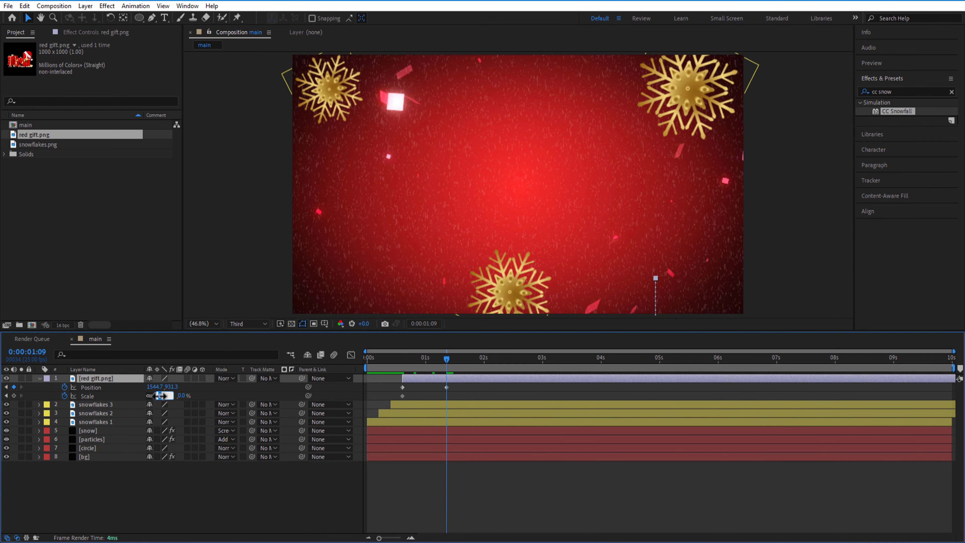
type("80")
key("Return")
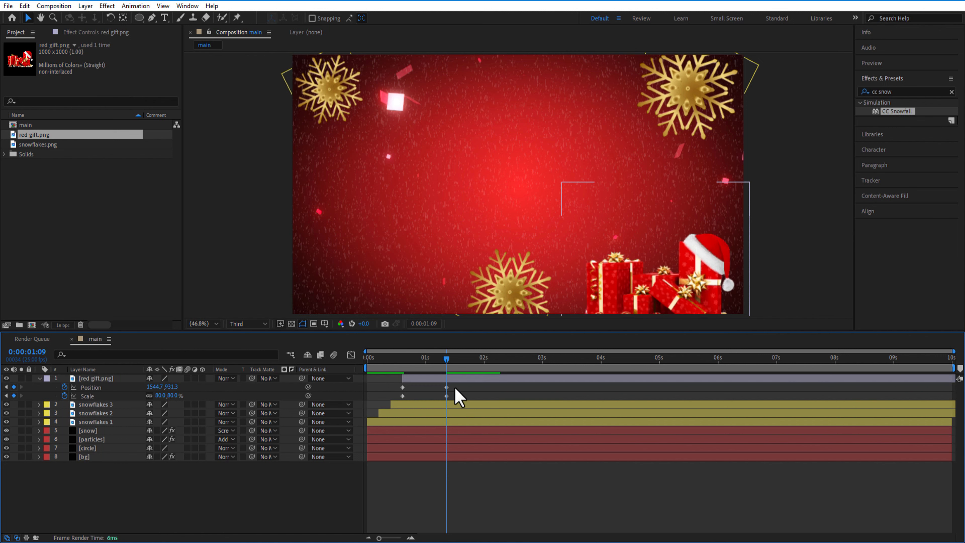
Apply Easy Ease to all of the red gift's position and scale keyframes
left_click_drag(454, 383, 404, 395)
right_click(402, 387)
mouse_move(474, 380)
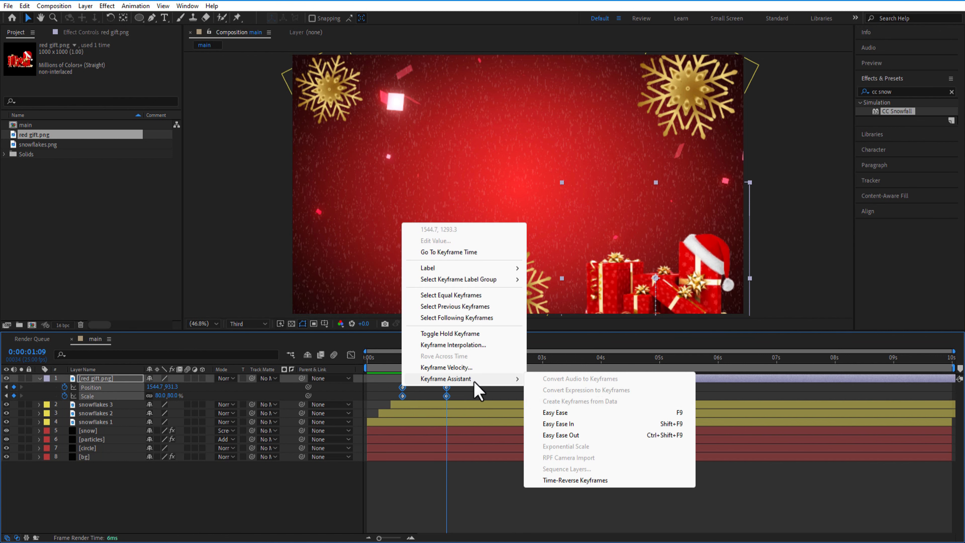
left_click(575, 413)
Reshape the red gift's speed graph by extending the end keyframes' easing to 100% influence toward the first keyframes
left_click(350, 356)
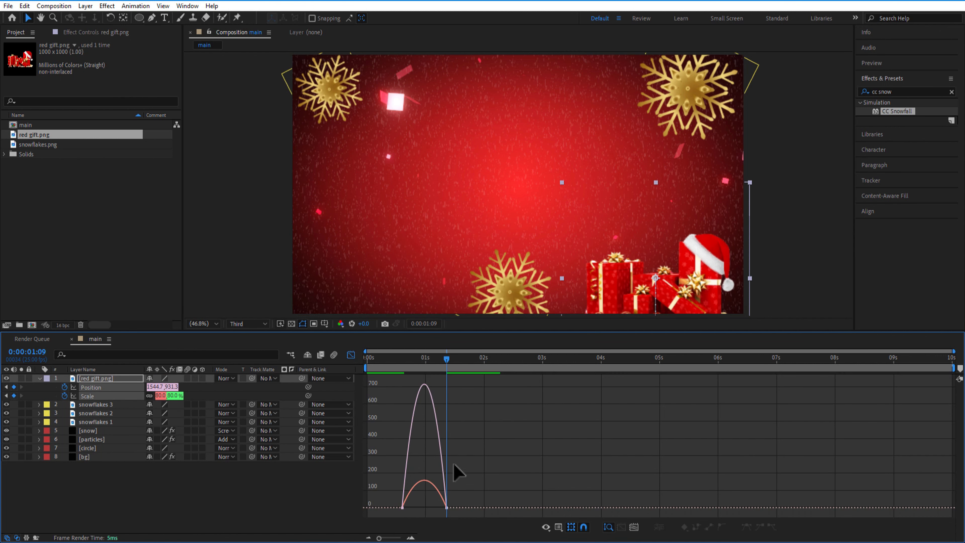
left_click_drag(494, 467, 401, 508)
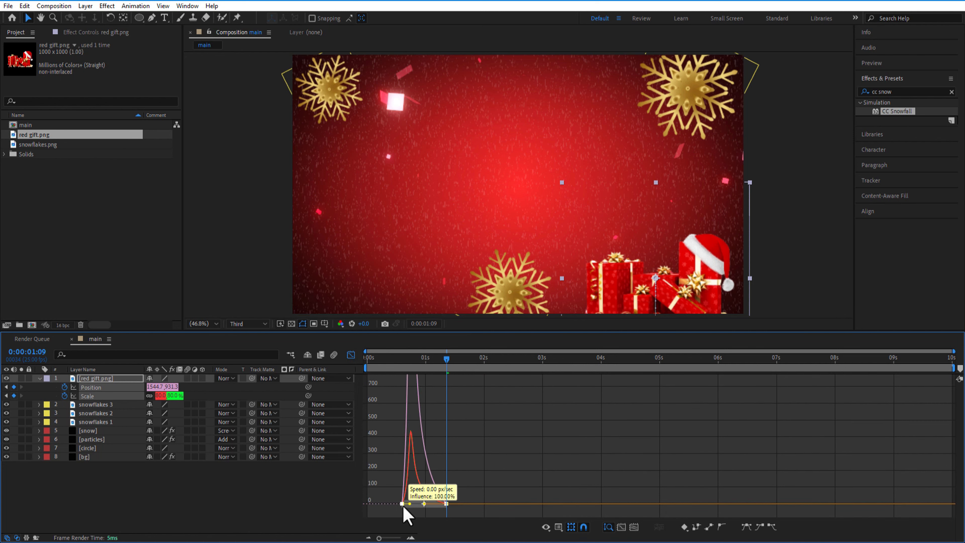
left_click(350, 355)
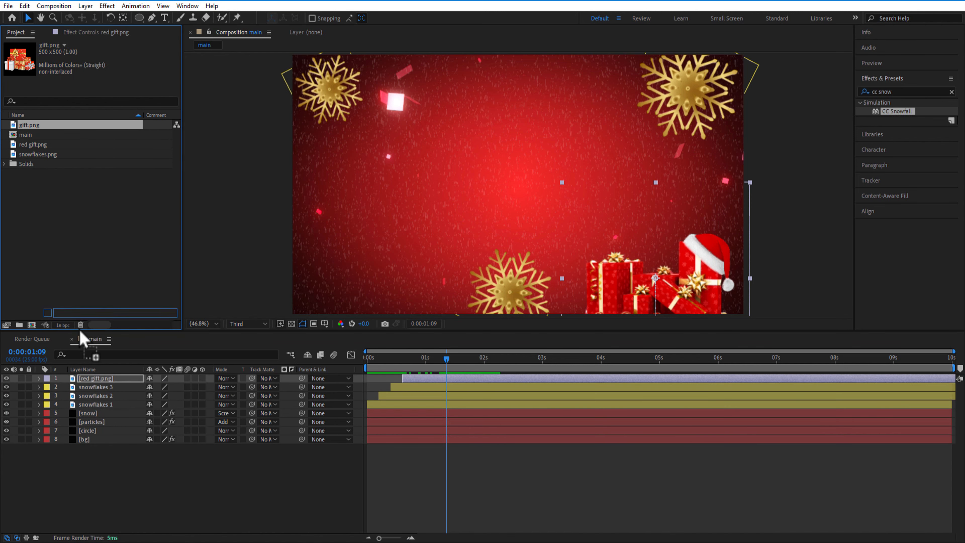
Add gift.png to the composition as the top layer and make it start at 0:00:00:15
left_click_drag(83, 337, 84, 379)
left_click_drag(441, 358, 403, 359)
key("[")
left_click_drag(402, 359, 426, 377)
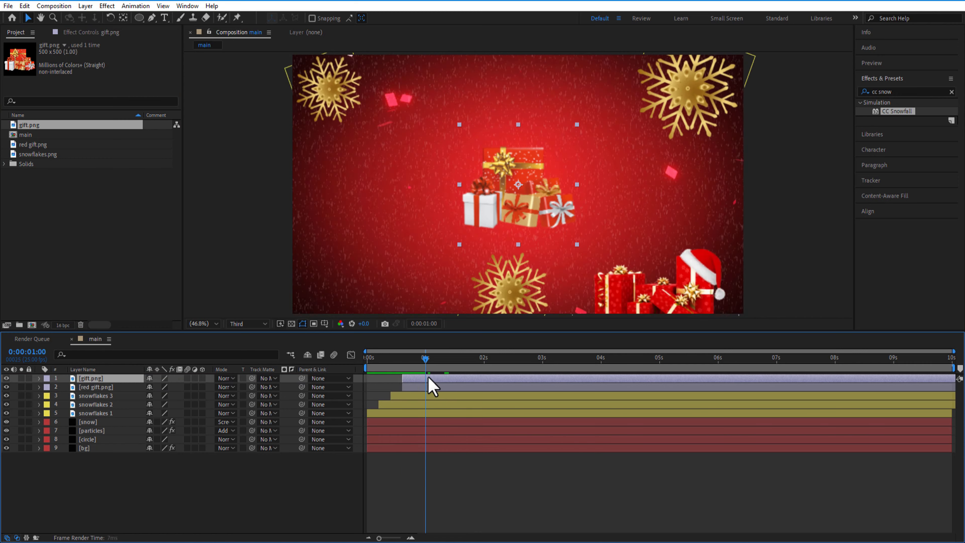
Place the gift.png image in the frame's lower left corner at about 311.2, 930.5 and adjust its scale
left_click_drag(518, 194, 363, 285)
key("s")
left_click_drag(163, 387, 180, 387)
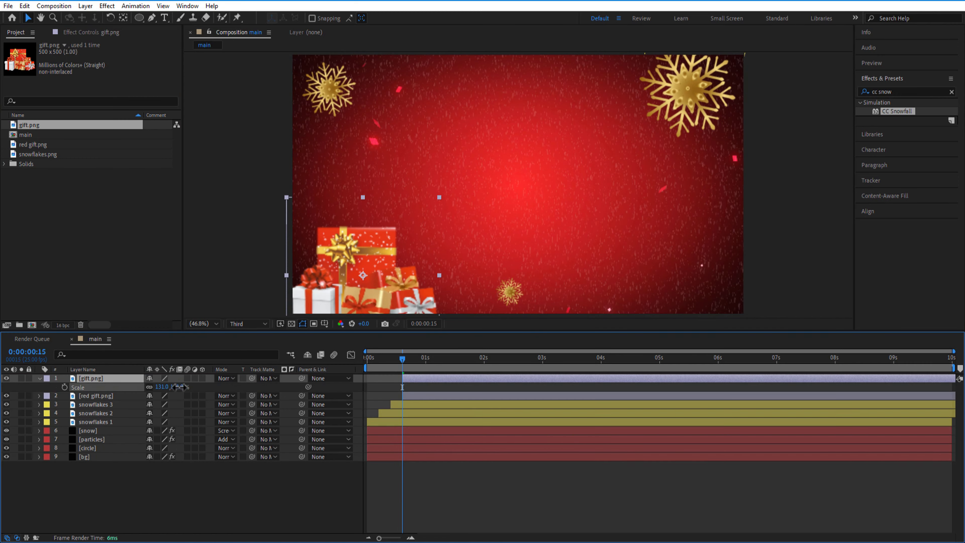
left_click_drag(403, 359, 441, 365)
key("s")
left_click_drag(163, 387, 134, 387)
key("p")
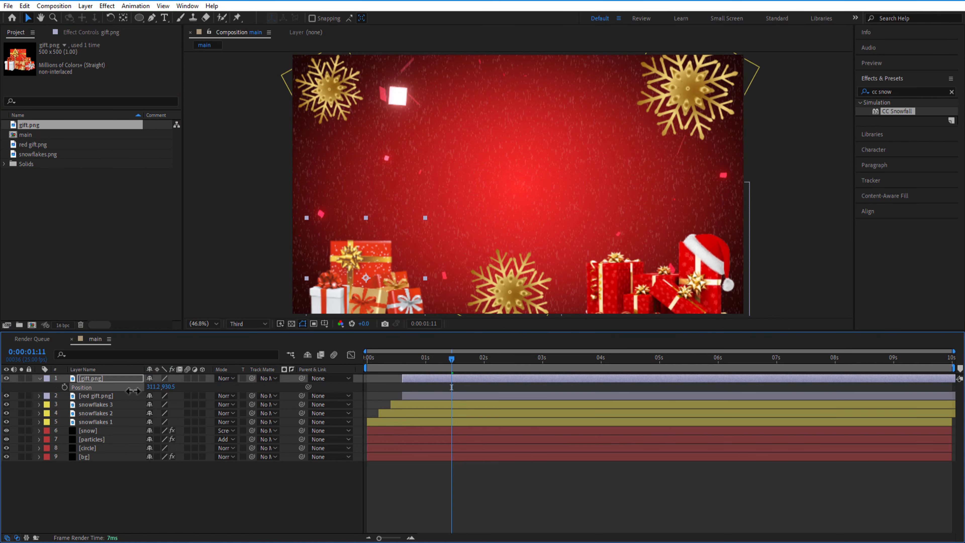
Keyframe the gift.png layer's position and scale so it rises from below the frame between 0:00:00:15 and 0:00:01:09
left_click_drag(451, 359, 402, 359)
left_click(64, 387)
left_click_drag(170, 387, 298, 388)
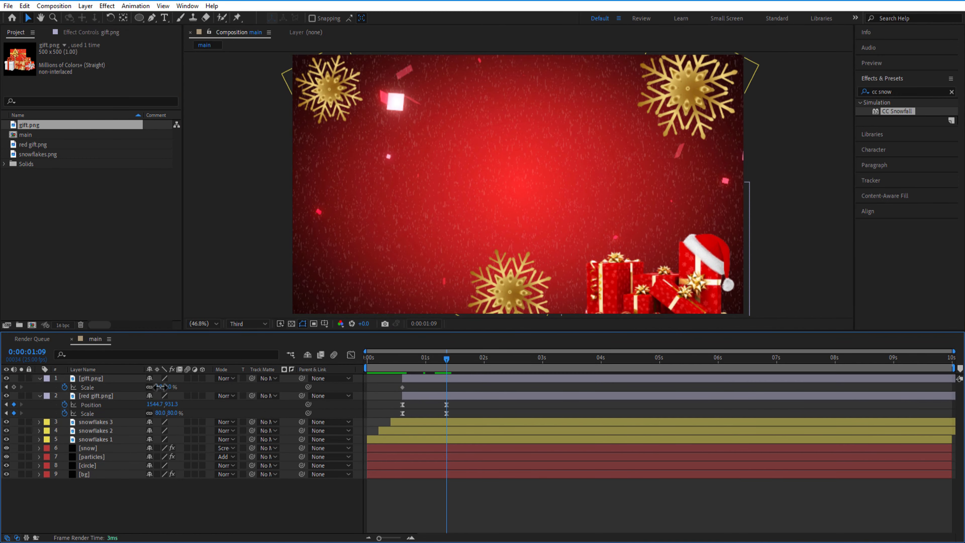
Apply Easy Ease to the gift.png keyframes and collapse the properties of both gift layers
right_click(402, 386)
mouse_move(468, 380)
left_click(553, 415)
left_click(39, 404)
left_click(40, 378)
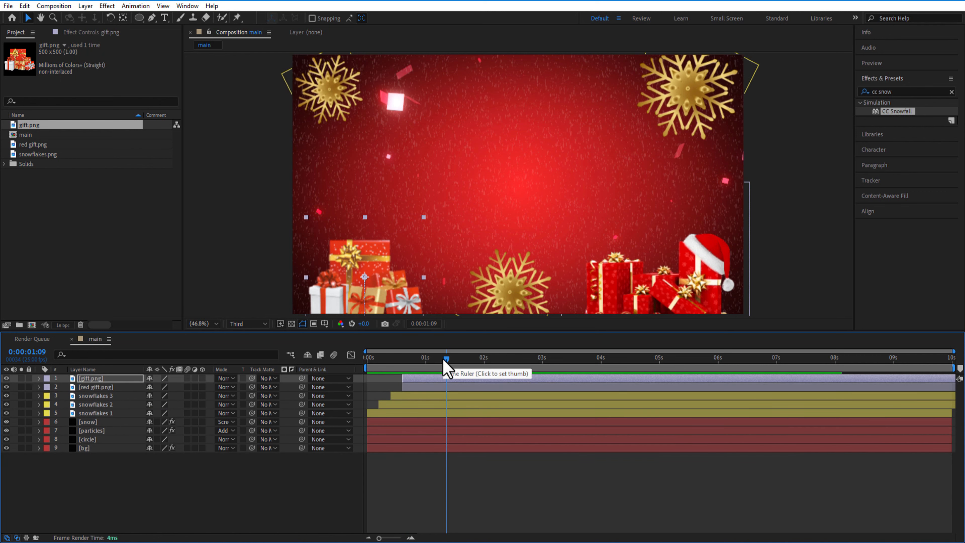
Add the expression wiggle(2,10) to the Position of the red gift.png layer
left_click(97, 387)
key("i")
key("p")
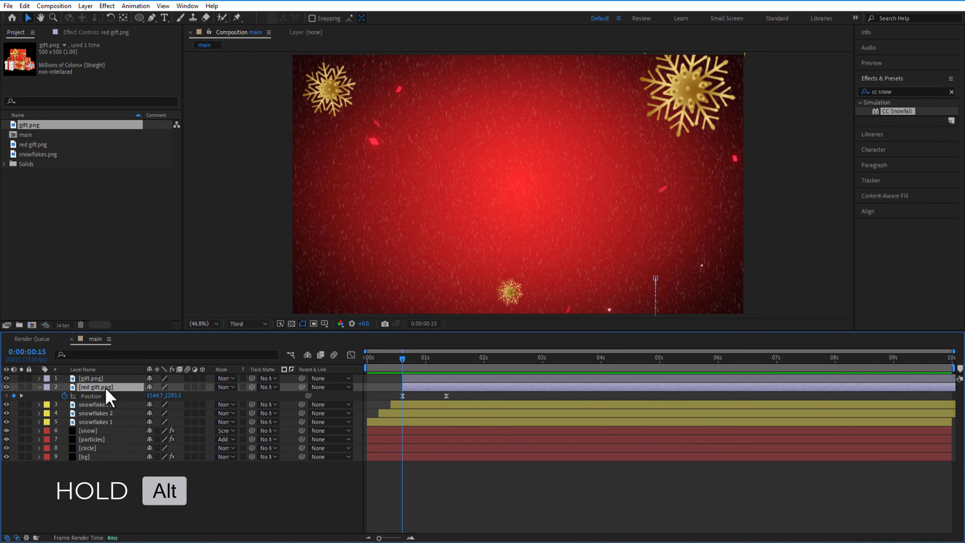
left_click(64, 396, "alt")
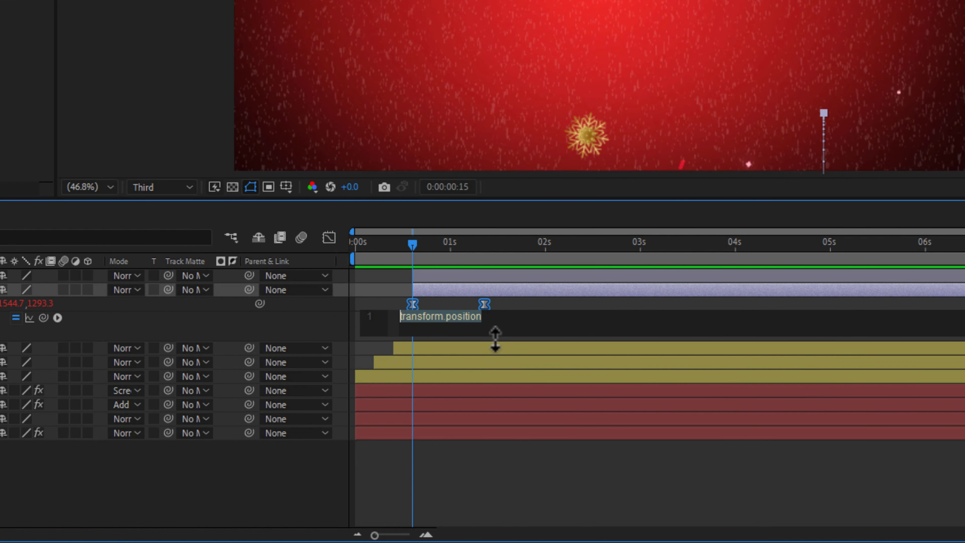
type("wiggle(2,10")
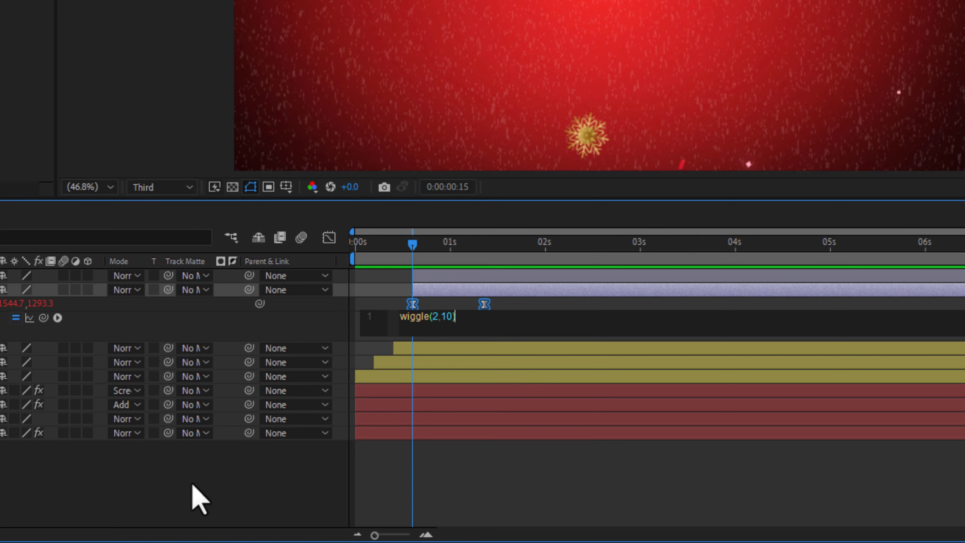
left_click(192, 495)
Add the expression wiggle(2,10) to the gift.png layer's Position and collapse both gift layers
key("p")
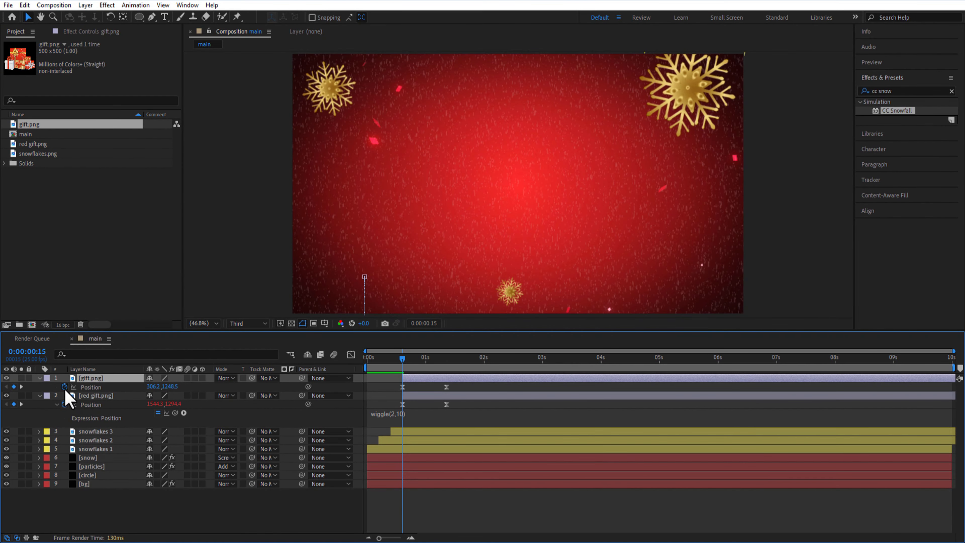
left_click(64, 388, "alt")
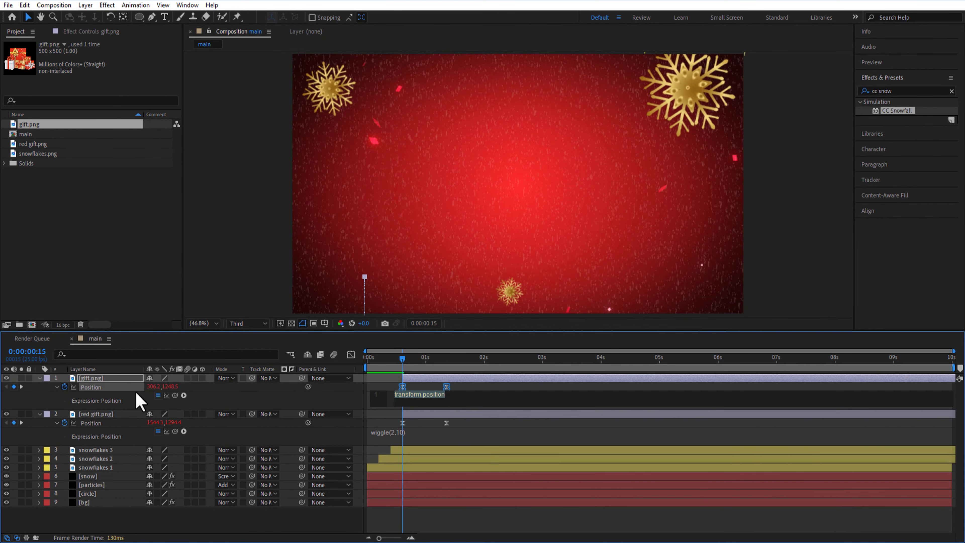
type("wiggle")
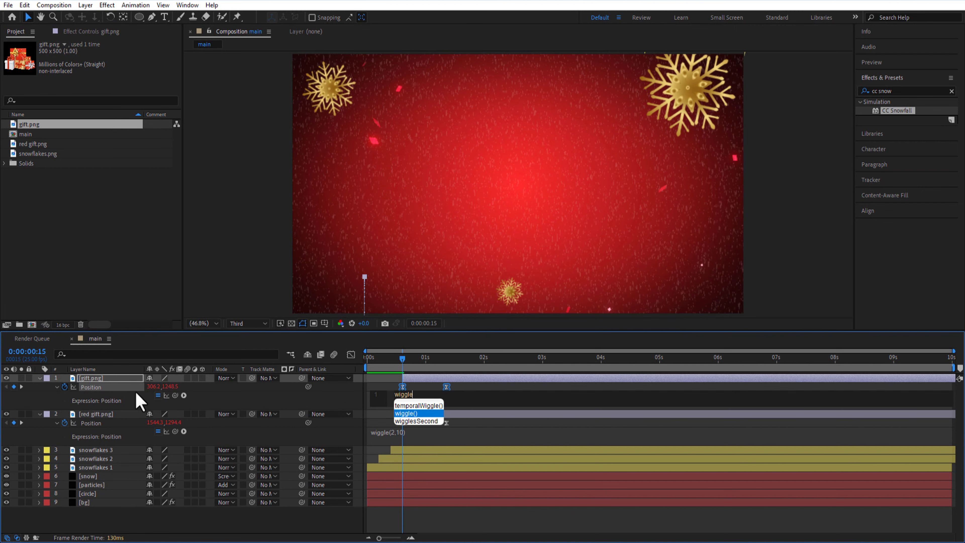
key("Return")
type(",10")
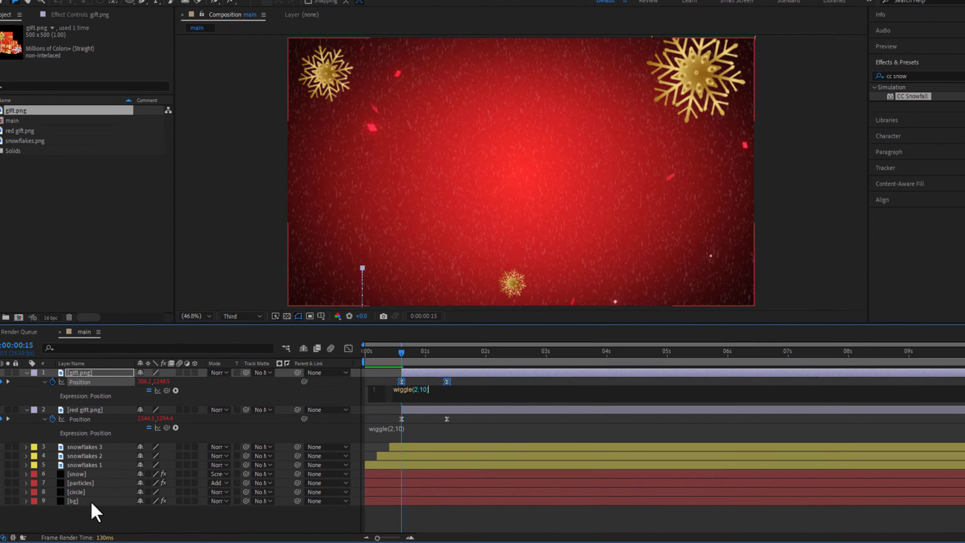
left_click(91, 509)
left_click(39, 378)
left_click(39, 386)
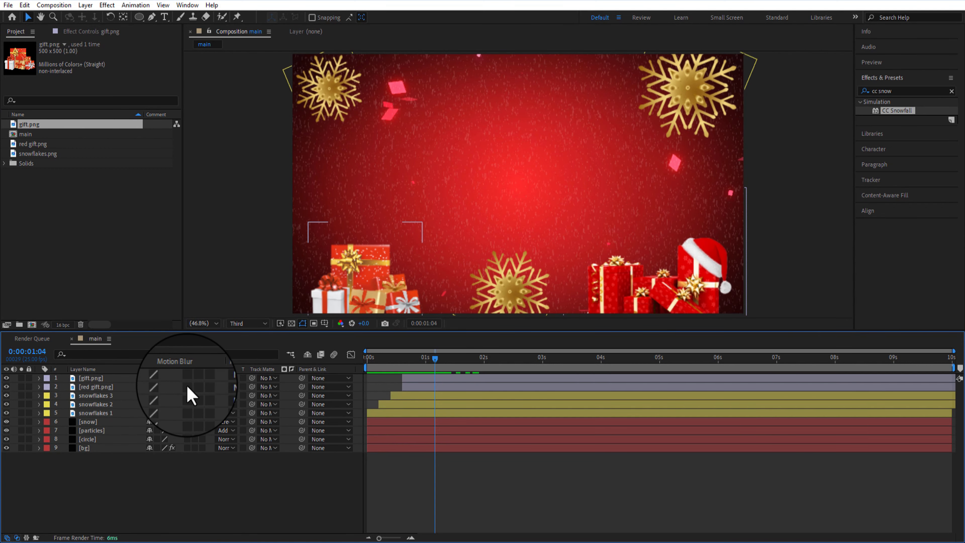
Enable motion blur for the two gift layers and the three snowflake layers
left_click_drag(187, 395, 185, 414)
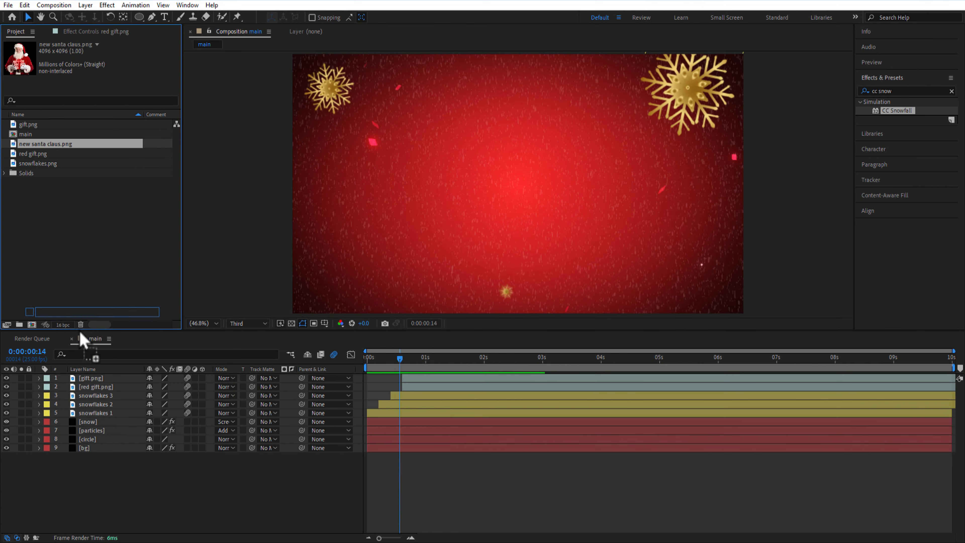
Add new santa claus.png as the top layer on the left half of the frame and scale it to 23%
left_click_drag(81, 334, 162, 500)
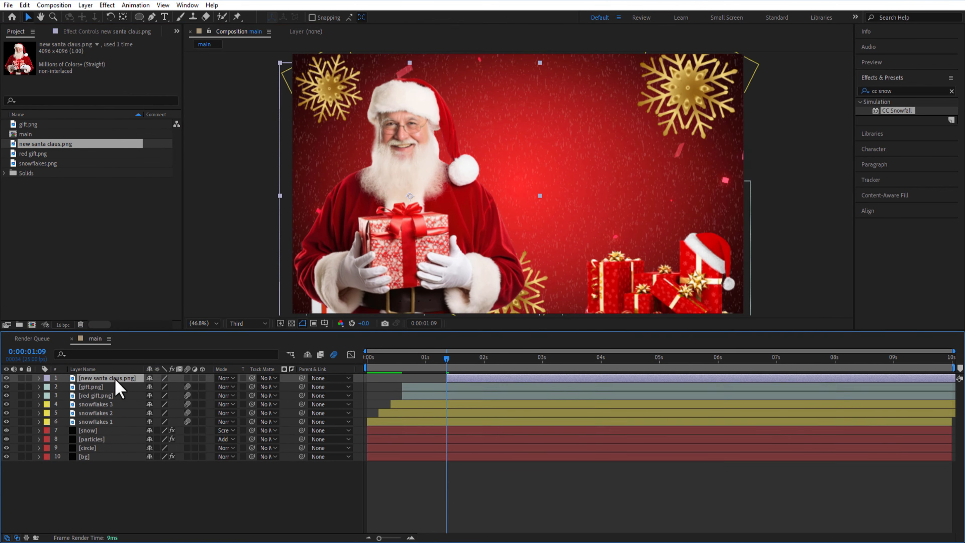
left_click_drag(164, 386, 156, 387)
left_click(184, 387)
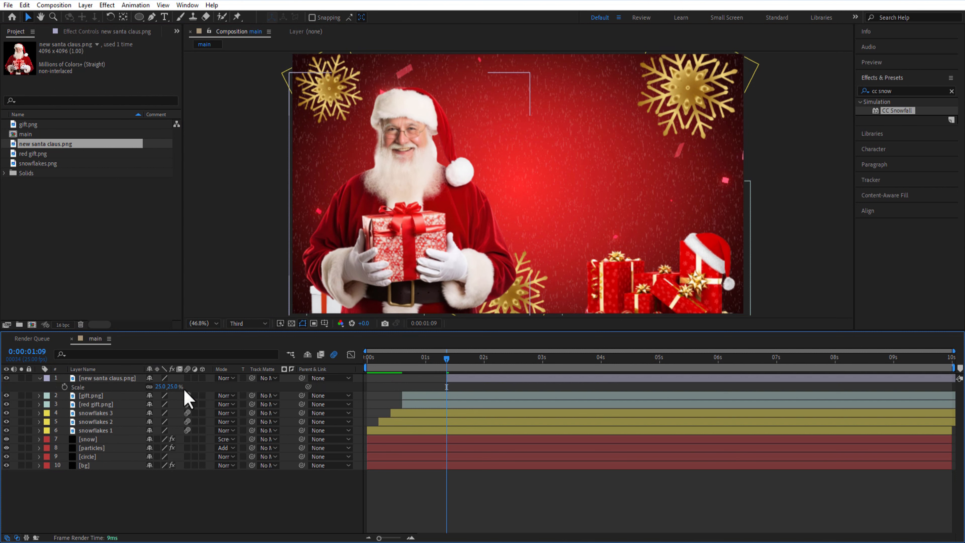
Collapse the new santa claus.png layer and move it between the snowflakes 1 and snow layers
left_click(98, 380)
left_click(39, 378)
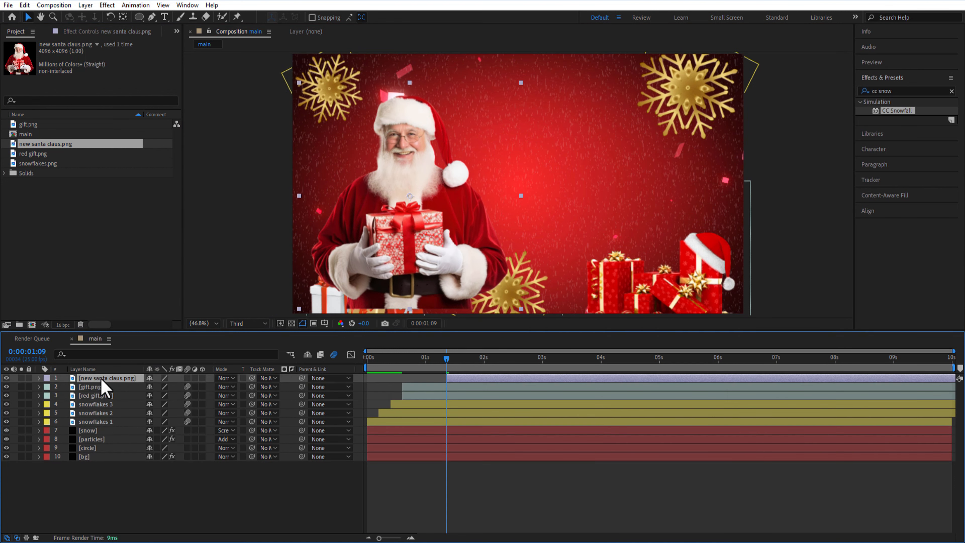
left_click_drag(103, 379, 243, 419)
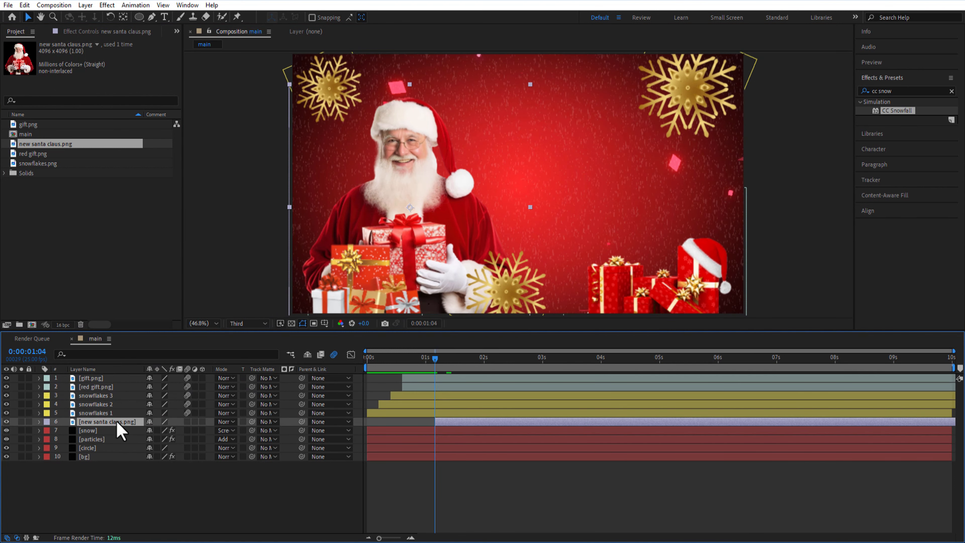
Start the Santa layer at 0:00:01:00 and keyframe its position from 498.1, 1595.2 there to 498.1, 595.2 at 0:00:01:24
key("p")
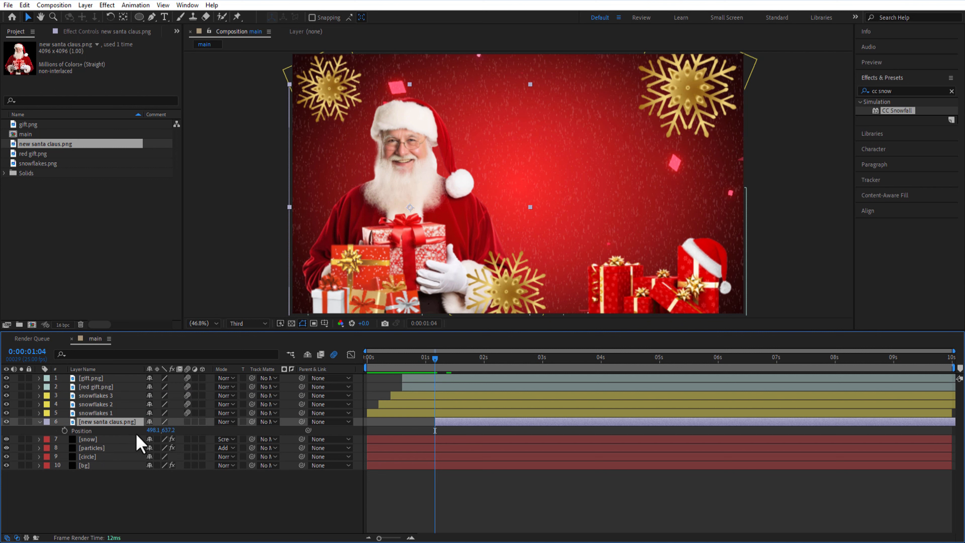
left_click(64, 430)
left_click_drag(168, 429, 646, 435)
mouse_move(436, 366)
left_mouse_down()
mouse_move(457, 370)
mouse_move(425, 373)
left_mouse_up()
left_click_drag(446, 424, 435, 423)
left_click_drag(446, 372, 482, 379)
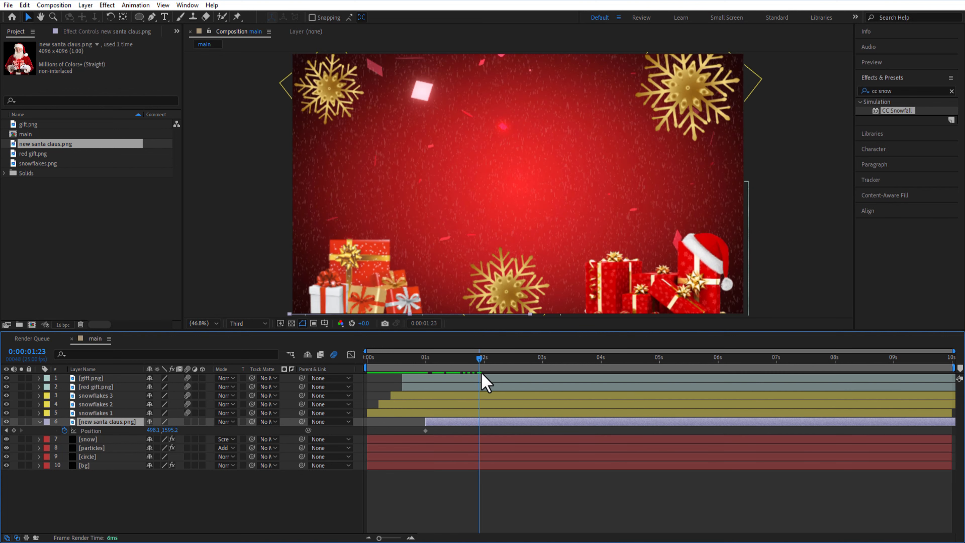
mouse_move(175, 435)
left_mouse_down()
mouse_move(159, 437)
mouse_move(178, 438)
left_mouse_up()
Apply Easy Ease to the Santa position keyframes and reshape their curve in the Graph Editor for a slower finish
right_click(425, 431)
mouse_move(470, 421)
left_click(578, 456)
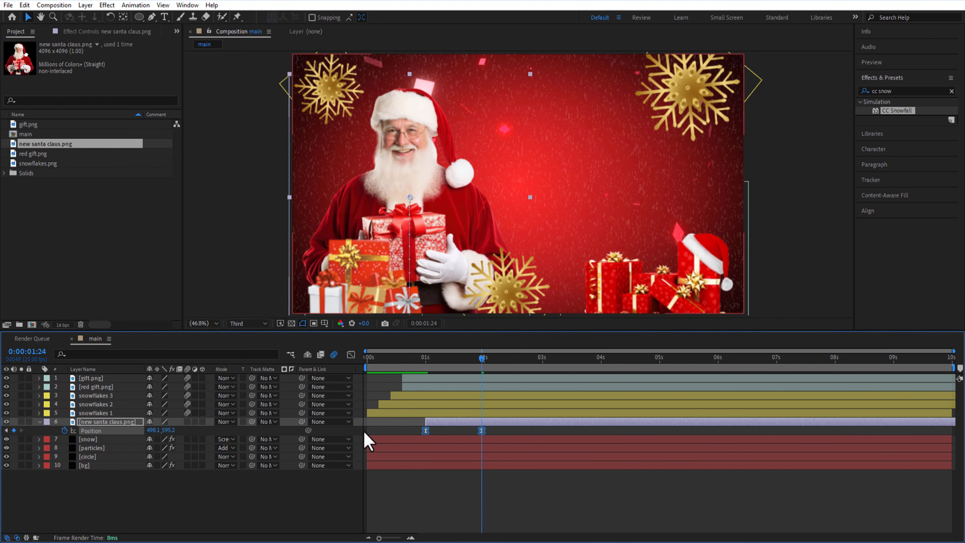
left_click(350, 354)
left_click_drag(462, 503, 437, 503)
left_click(350, 355)
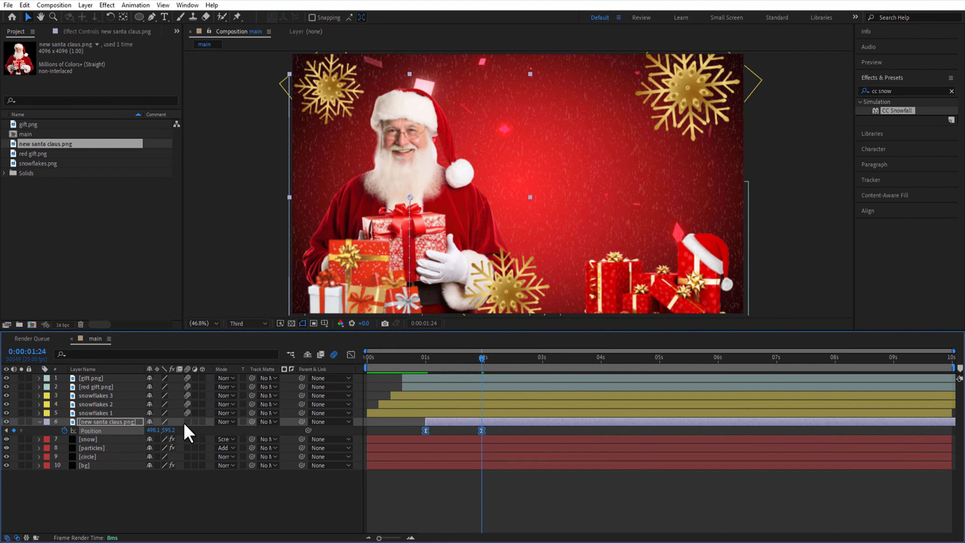
Add the expression wiggle(2,10) to the Position of the new santa claus.png layer
left_click(64, 430, "alt")
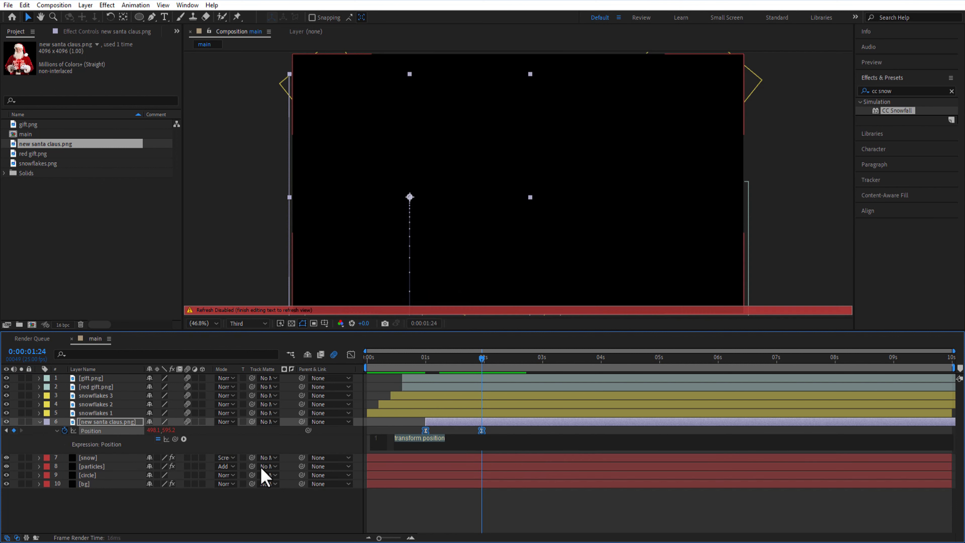
type("wigg")
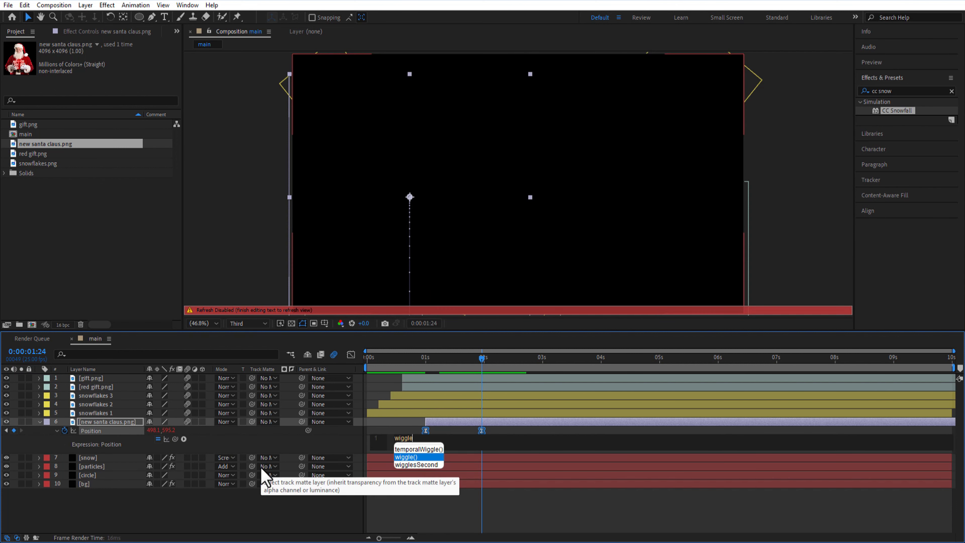
type("le")
key("Return")
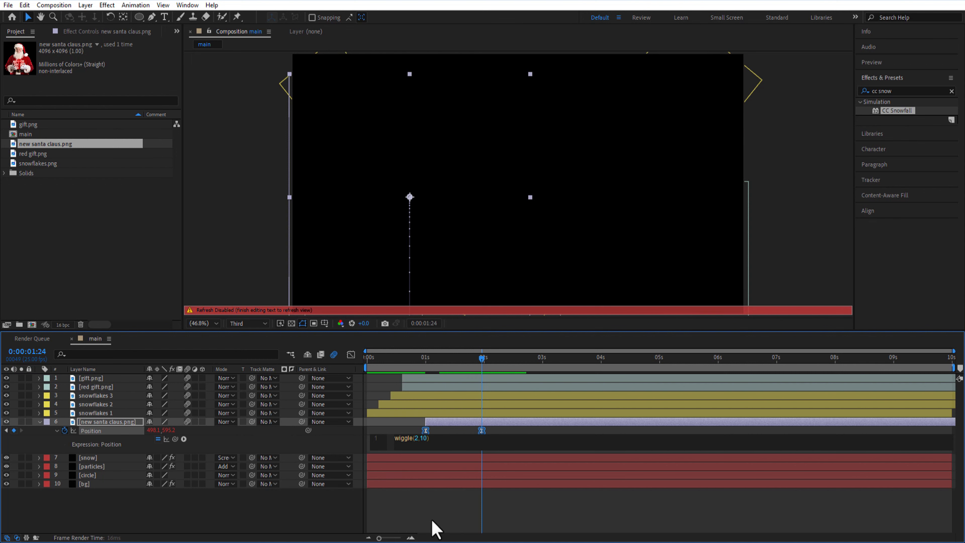
left_click(434, 518)
Enable motion blur on the new santa claus.png layer, collapsed, and set its label colour to Green
left_click_drag(368, 359, 453, 408)
left_click(39, 421)
left_click(47, 421)
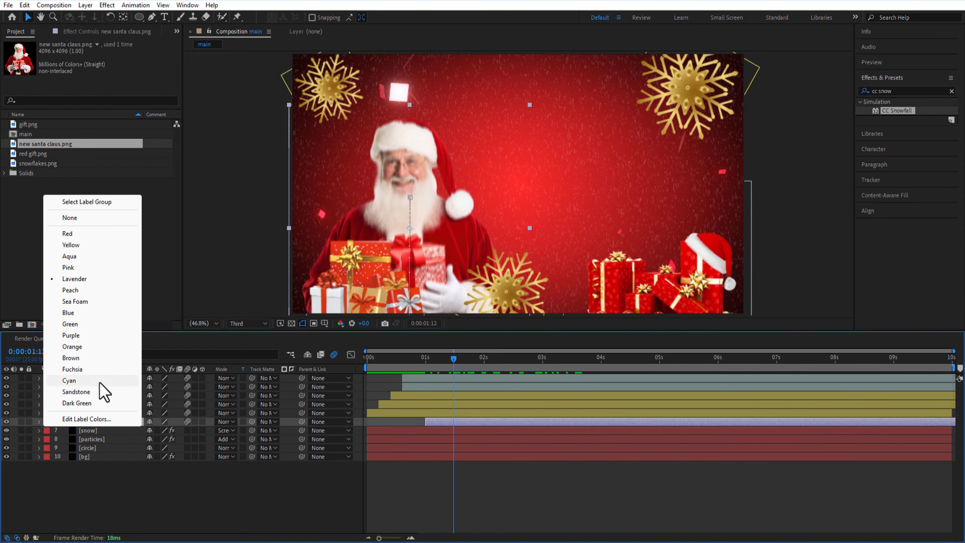
left_click(95, 381)
Apply Drop Shadow to the Santa layer with opacity 30%, distance 50 and softness 100
left_click(917, 93)
type("drop s")
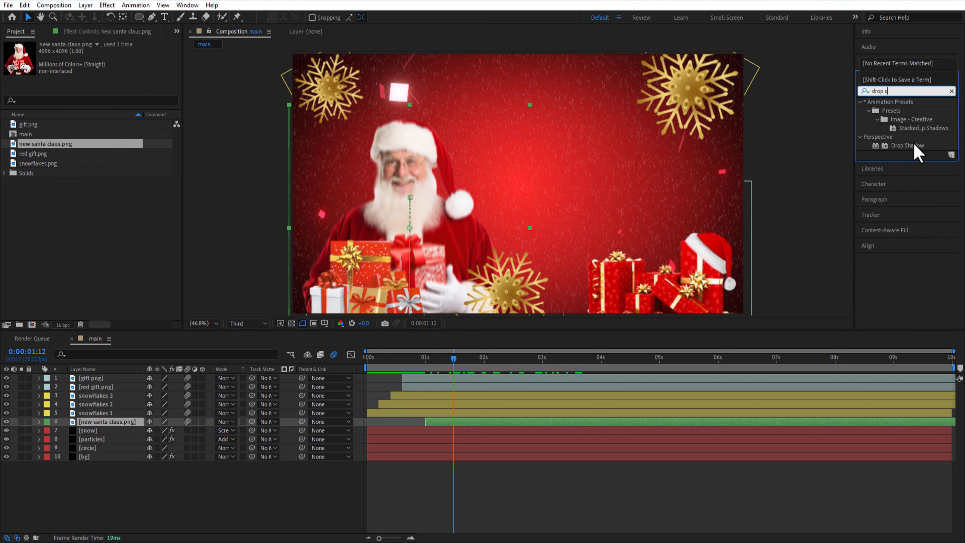
left_click_drag(910, 146, 101, 422)
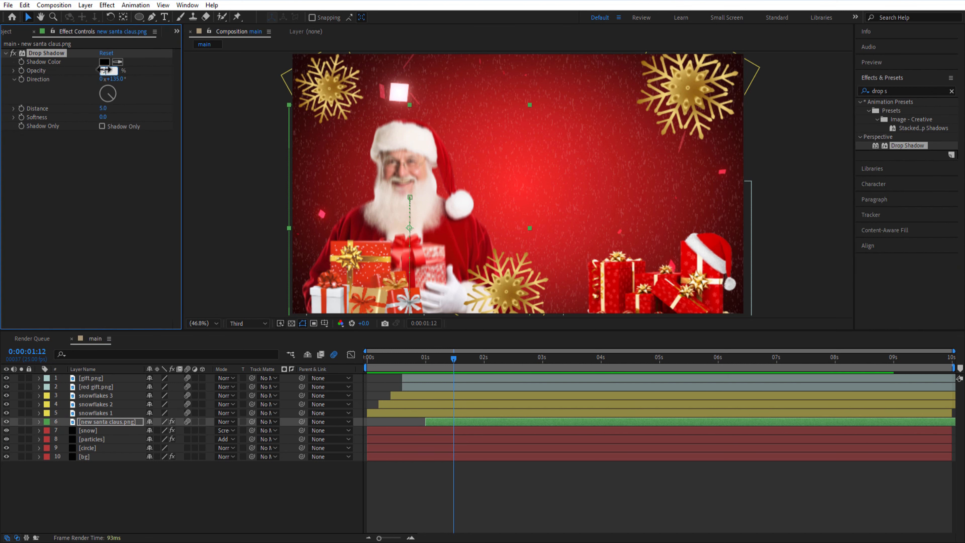
key("Return")
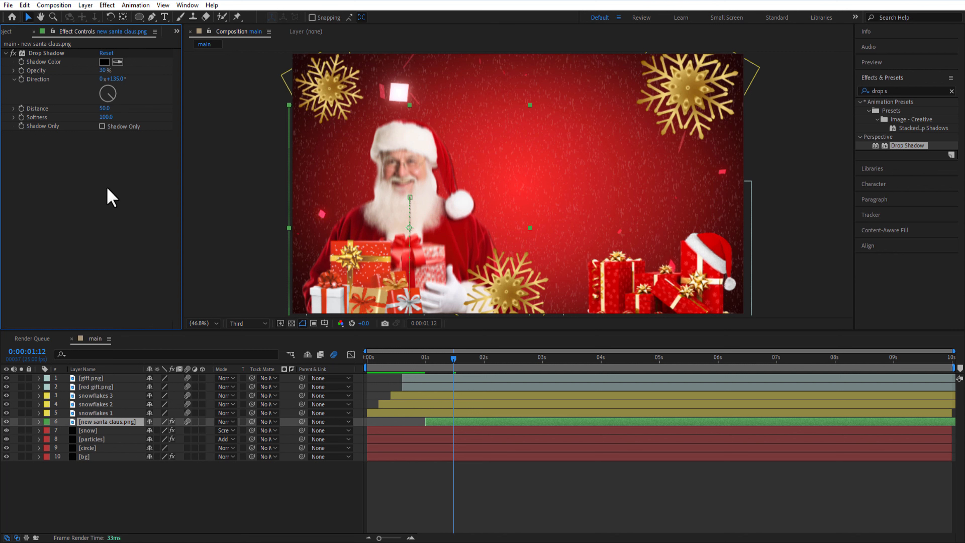
Copy the Santa layer's Drop Shadow effect to the red gift.png and gift.png layers
left_click(48, 53)
key("ctrl+c")
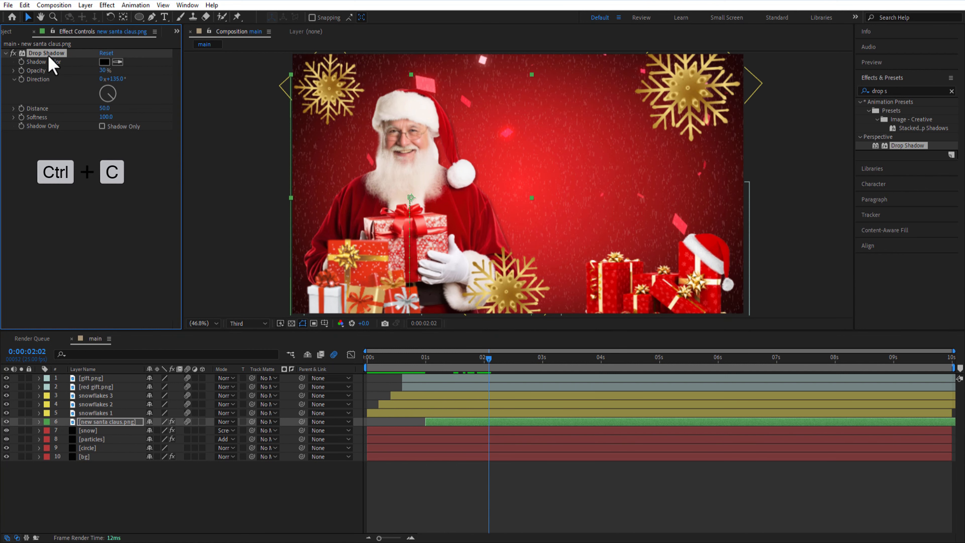
left_click(96, 386)
key("ctrl+v")
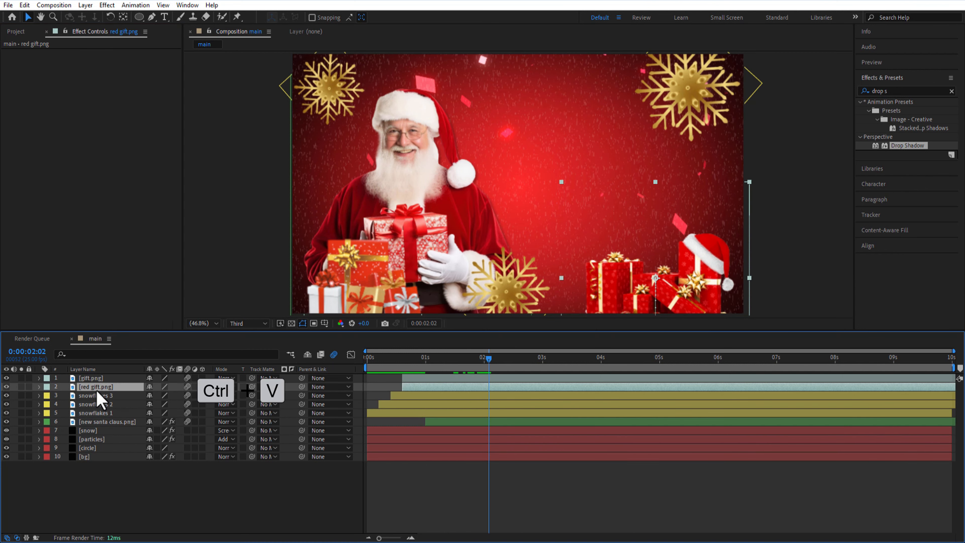
left_click(95, 379)
key("ctrl+v")
left_click(155, 468)
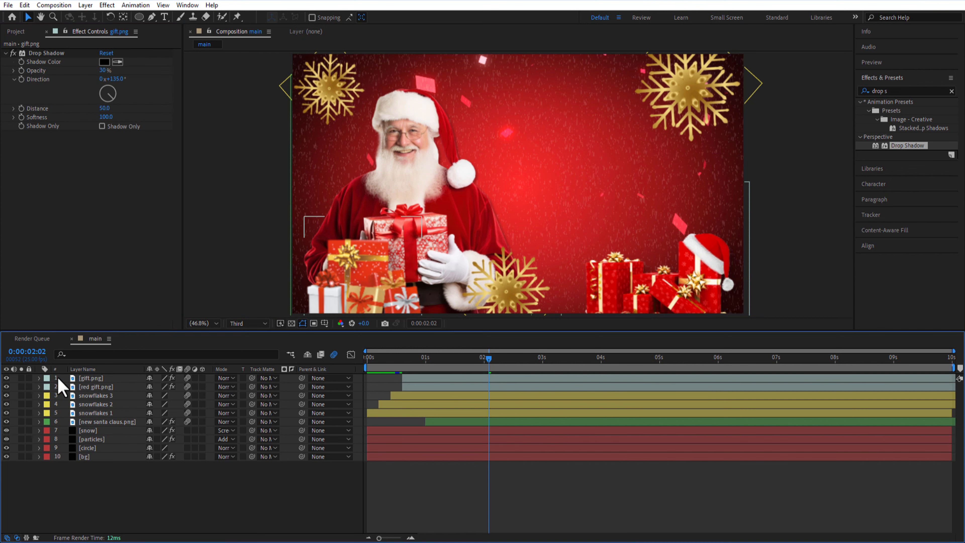
Create a new composition named text at 1920x1080, 25 fps, with a duration of 0:00:10:00
left_click(15, 32)
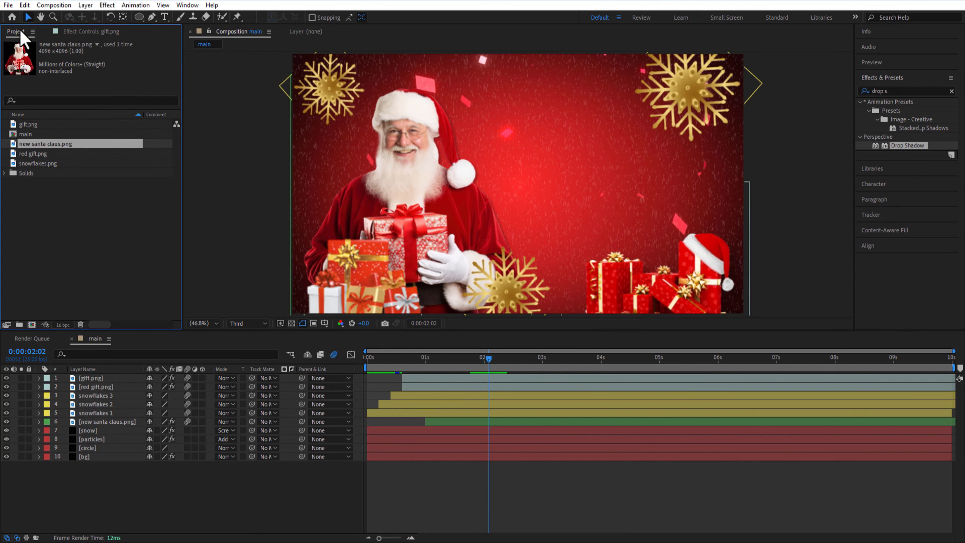
left_click(32, 325)
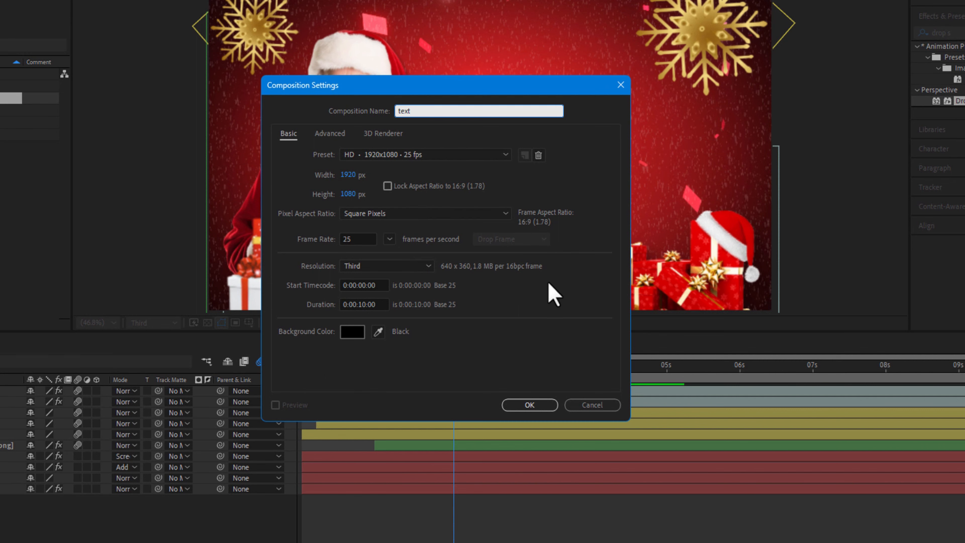
left_click(529, 405)
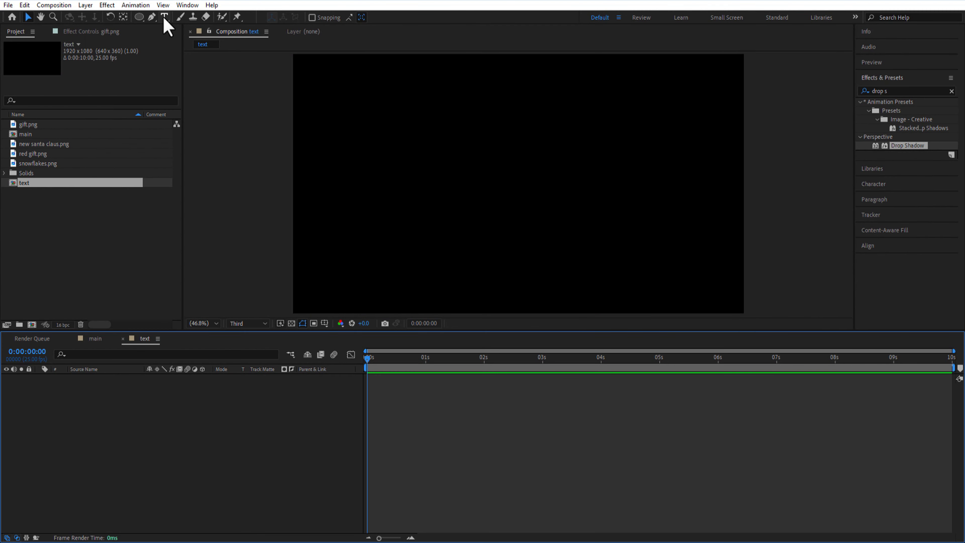
Add the two-line centred text "ക്രിസ്മസ് ആശംസകൾ" in white Uroob Regular at 258 px and expand its layer
left_click(164, 18)
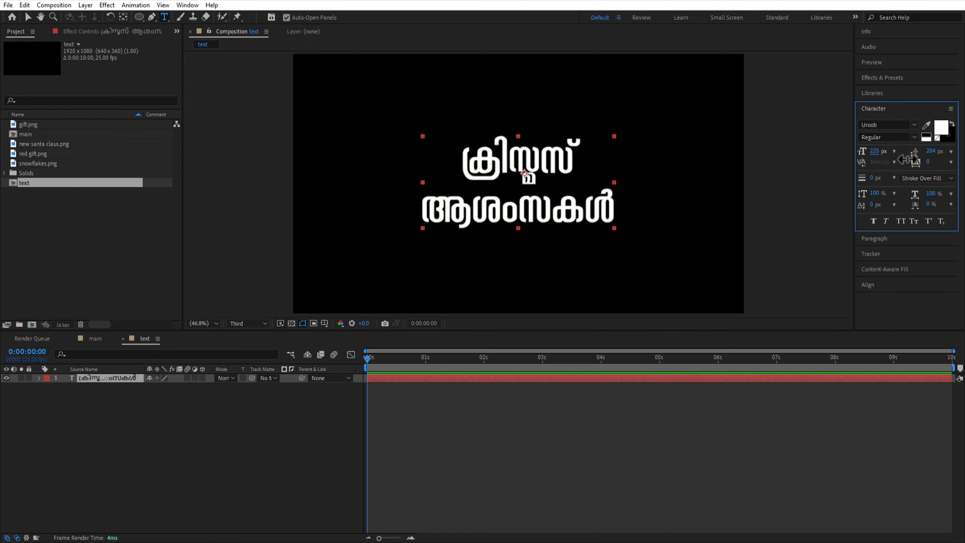
left_click(26, 394)
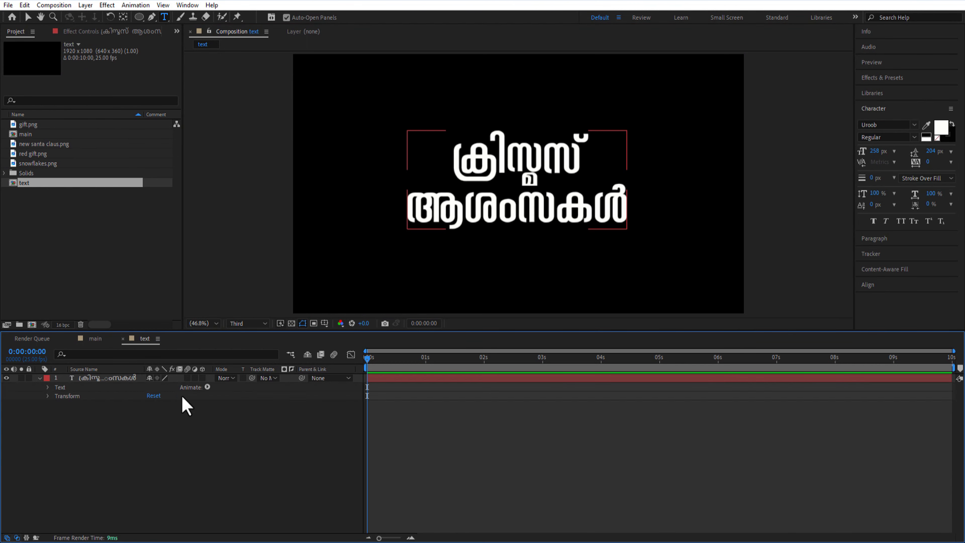
Enable per-character 3D on the greeting text layer and add an animator with Position, Opacity and Blur properties
left_click(207, 387)
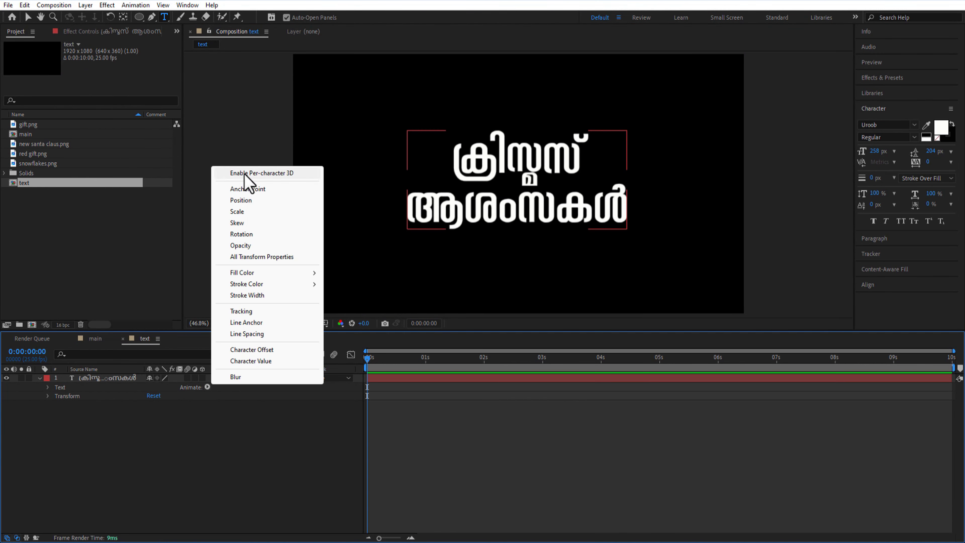
left_click(207, 389)
left_click(207, 387)
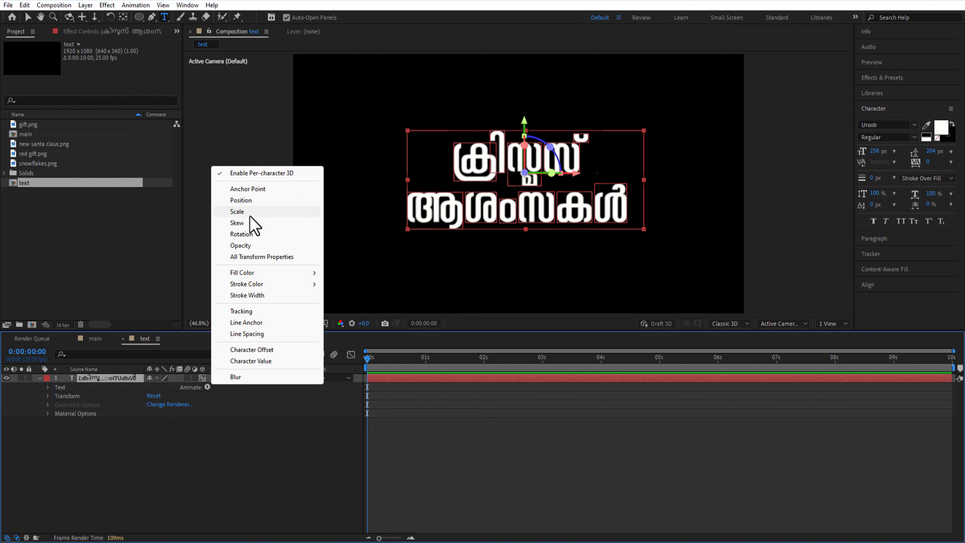
left_click(249, 203)
left_click(207, 387)
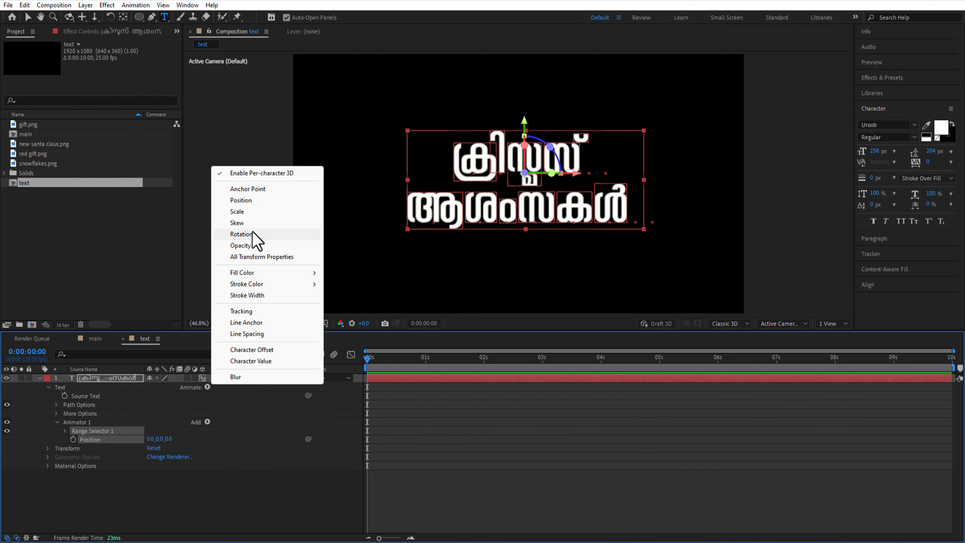
left_click(243, 245)
left_click(207, 387)
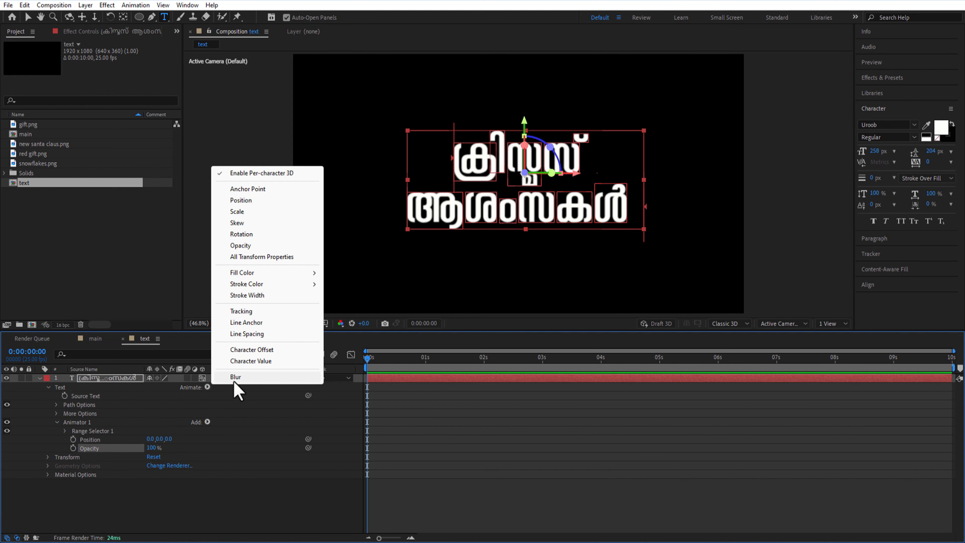
left_click(235, 376)
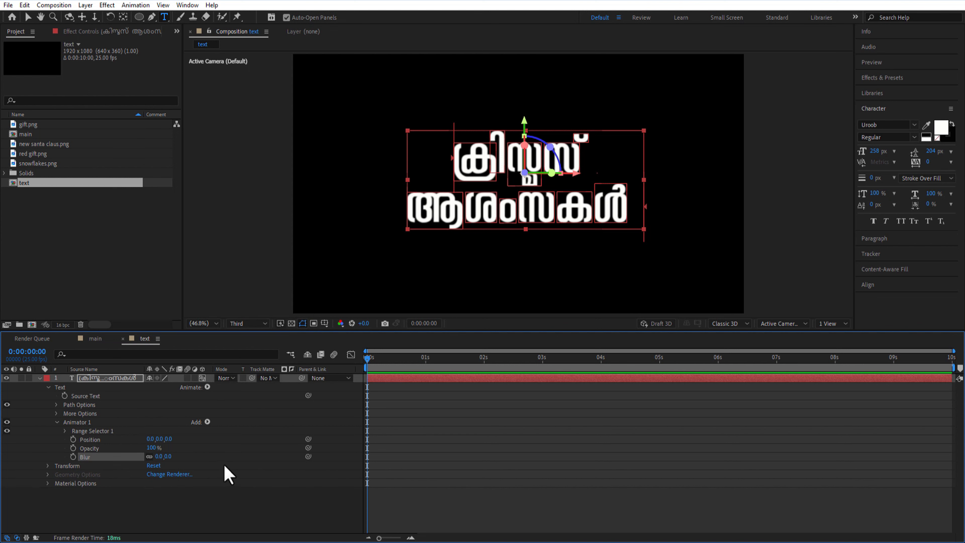
Set the text animator's Z position to -3000, opacity to 0% and blur to 50
left_click_drag(170, 439, 67, 454)
left_click(173, 439)
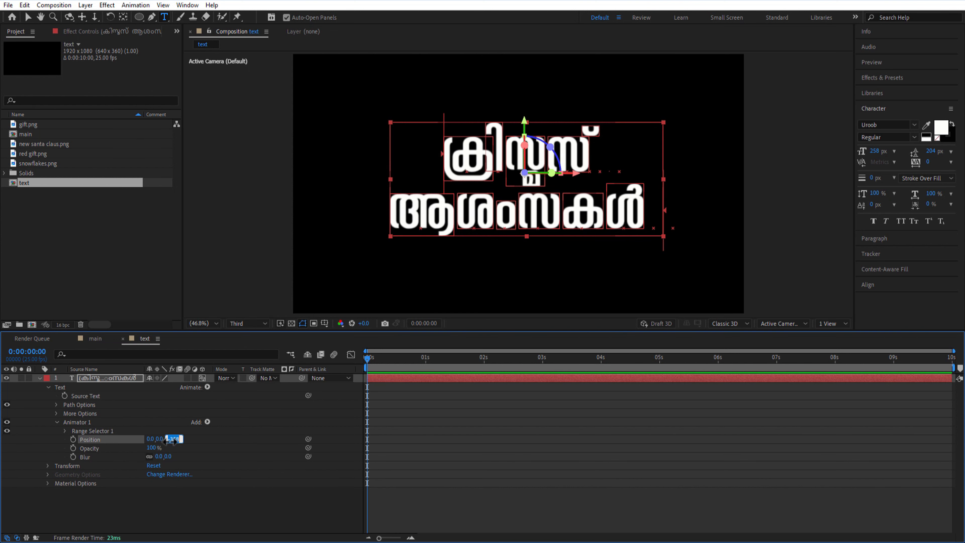
type("-3000")
key("Return")
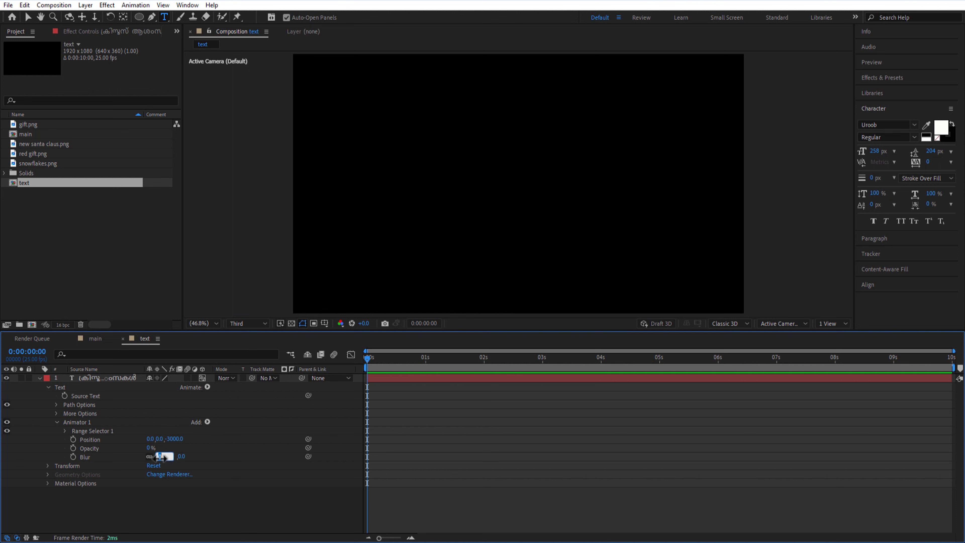
type("50")
key("Return")
Set the text animator's range selector shape to Ramp Up with Ease High at 50%
left_click(66, 431)
left_click(73, 466)
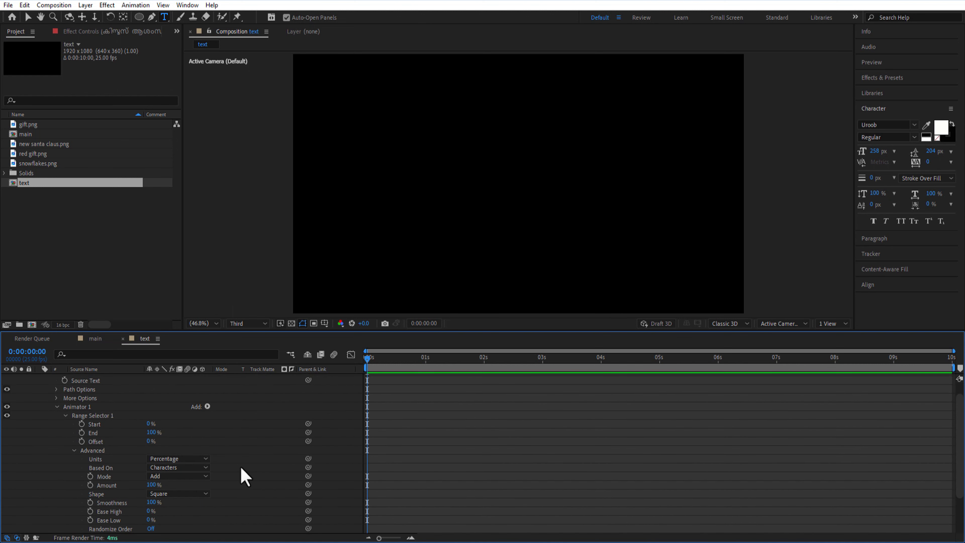
left_click(190, 493)
left_click(188, 438)
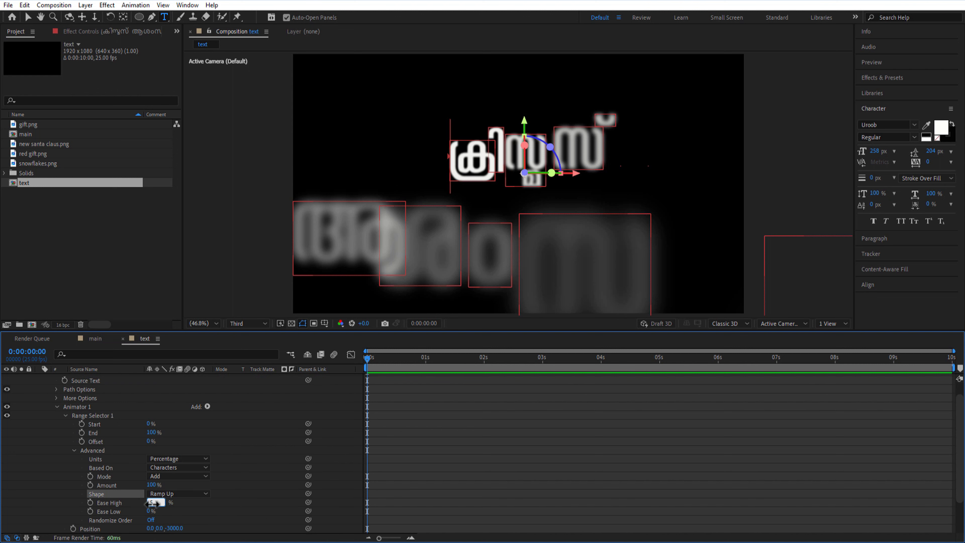
type("50")
key("Return")
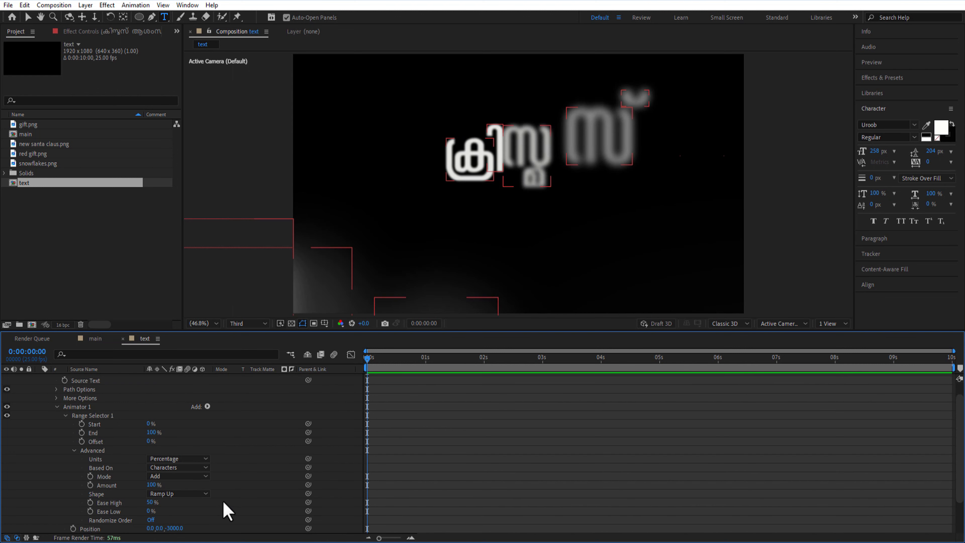
Keyframe the range selector's Offset at -100% at 0:00:00:00 and 100% at 0:00:03:00
left_click(82, 441)
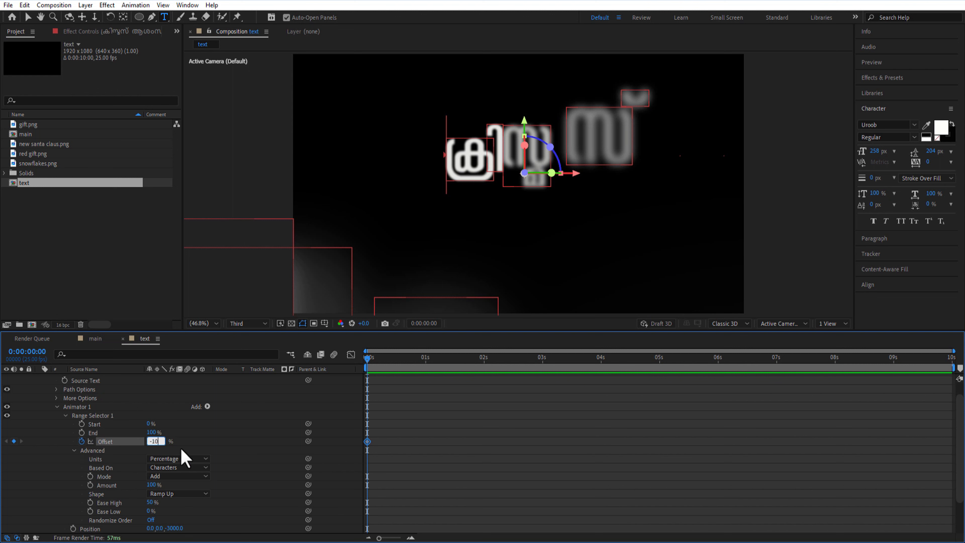
type("-100")
key("Return")
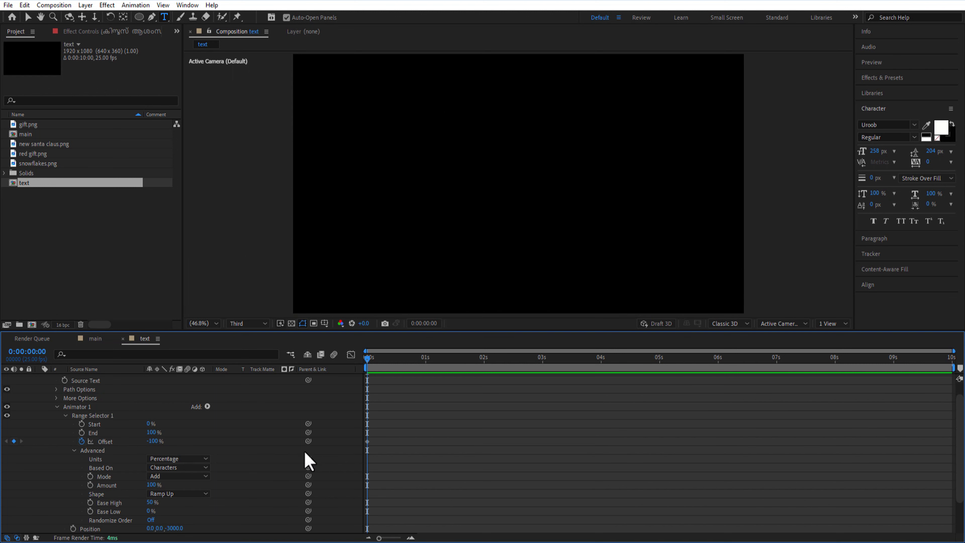
left_click_drag(367, 359, 546, 380)
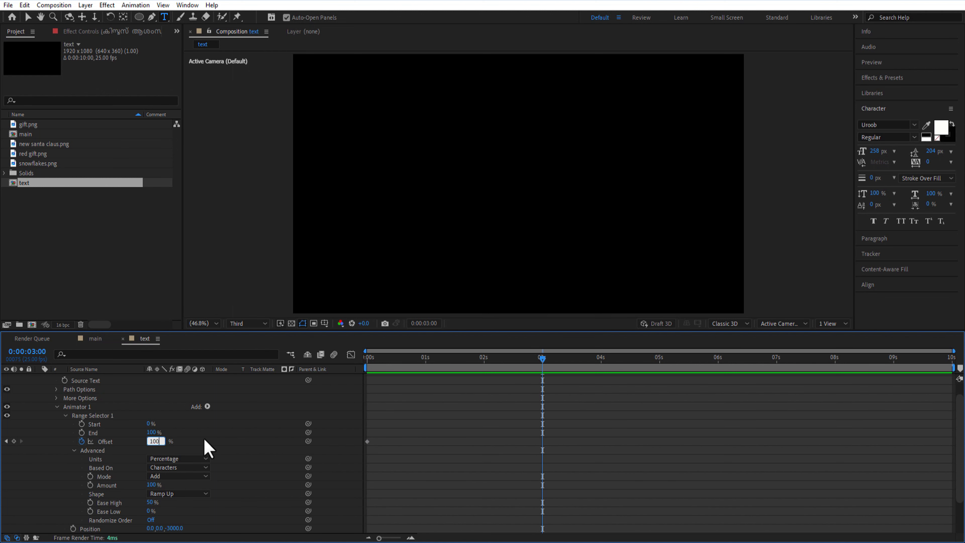
key("Return")
left_click_drag(543, 359, 554, 359)
Reveal only the text layer's keyframed properties, apply Easy Ease to both Offset keyframes, and collapse the layer
scroll(60, 390, "up", 2)
left_click(39, 378)
left_click(129, 423)
left_click(95, 380)
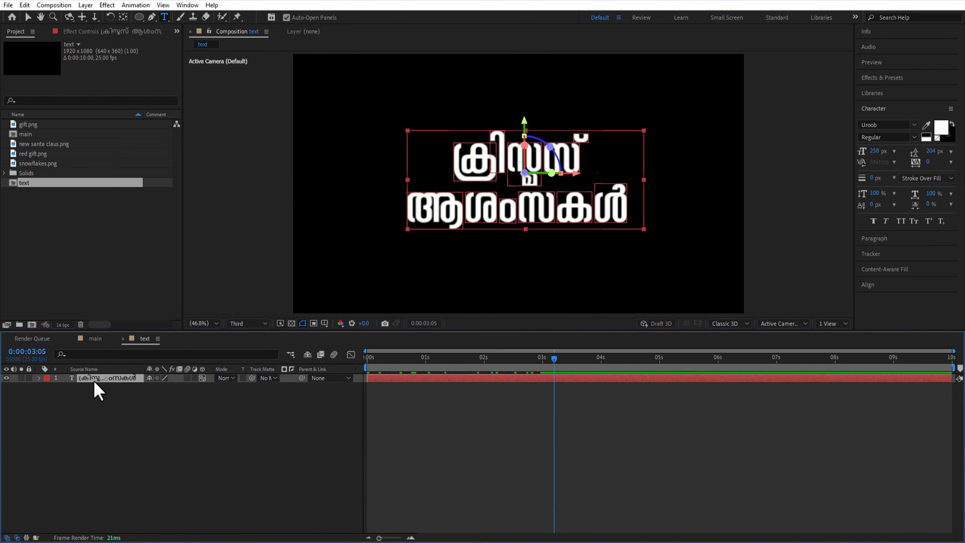
key("u")
left_click(106, 395)
right_click(367, 395)
mouse_move(467, 388)
left_click(503, 422)
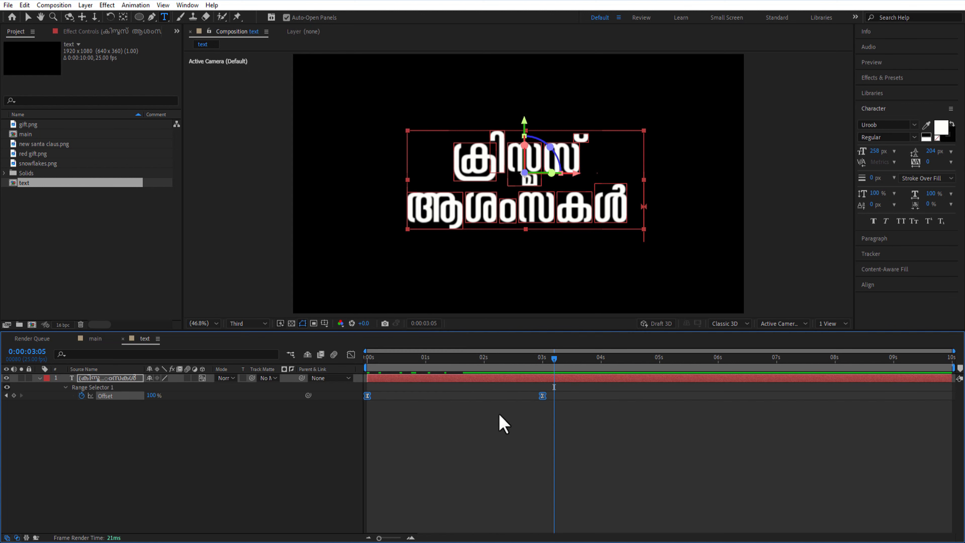
left_click(40, 378)
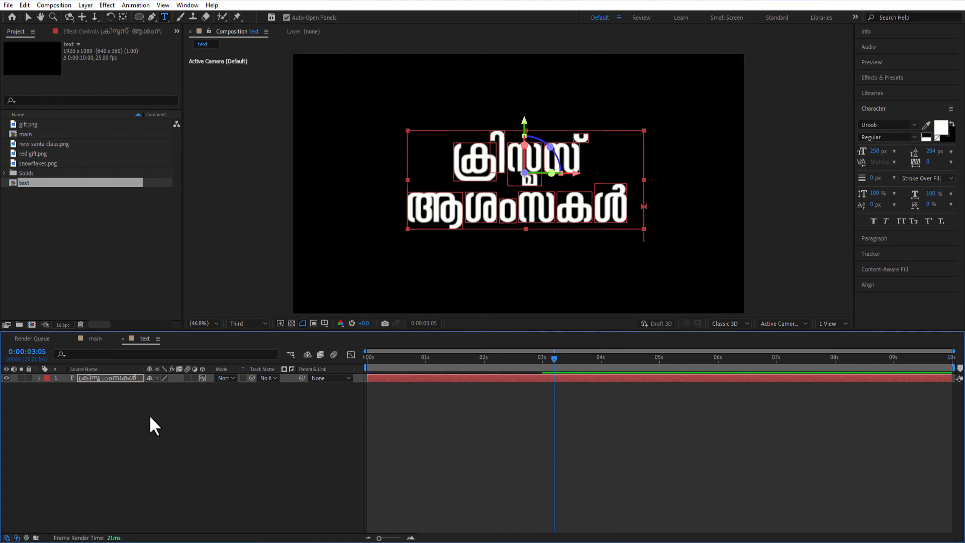
Find the Gradient Ramp effect and apply it to the greeting text layer
left_click(873, 78)
double_click(885, 92)
type("ramp")
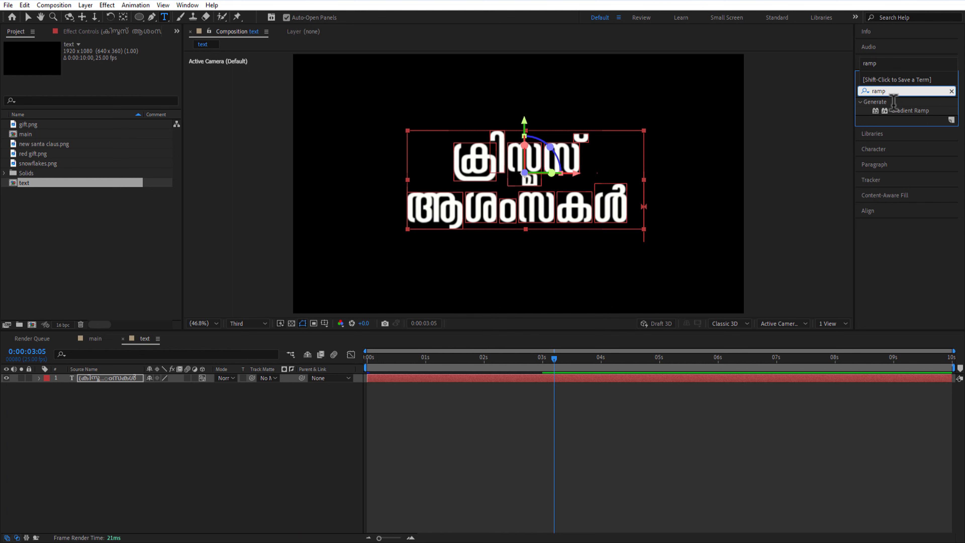
left_click_drag(900, 110, 107, 384)
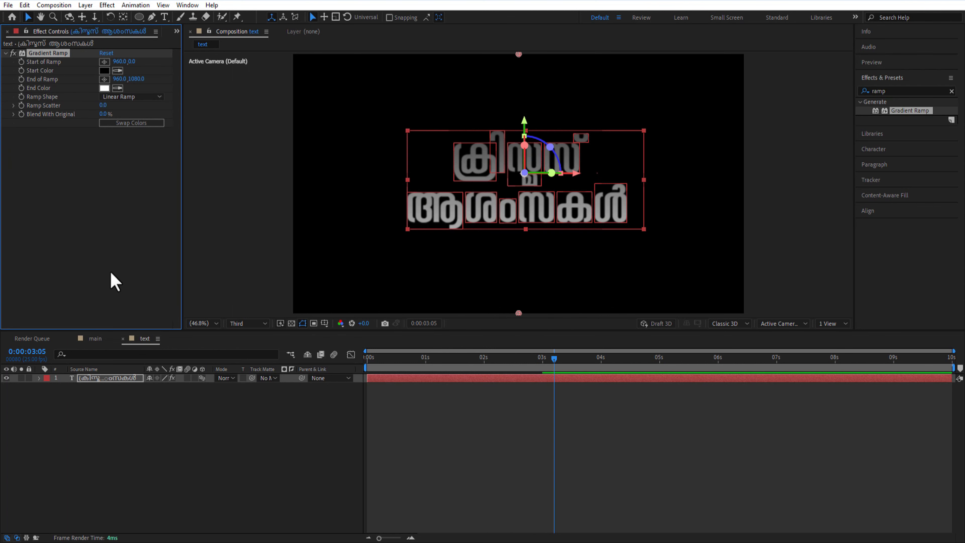
Set the gradient from FFDE7D at 970.7, 145.4 to orange at 979.2, 834.1 across the greeting
left_click(104, 71)
type("FFDE7D")
key("Return")
left_click(102, 89)
type("FFA")
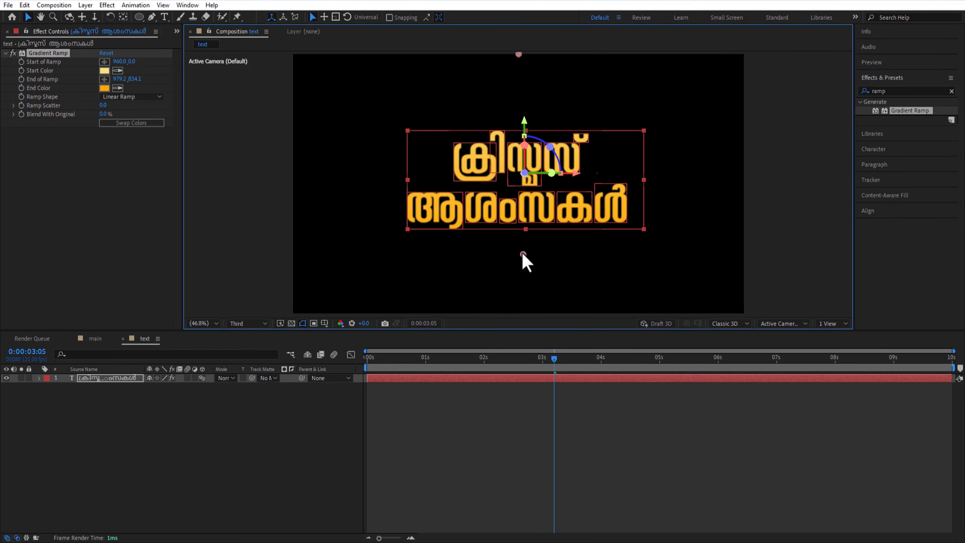
Find the CC Light Sweep effect and apply it to the greeting text layer
left_click(901, 94)
key("BackSpace")
key("BackSpace")
key("BackSpace")
key("BackSpace")
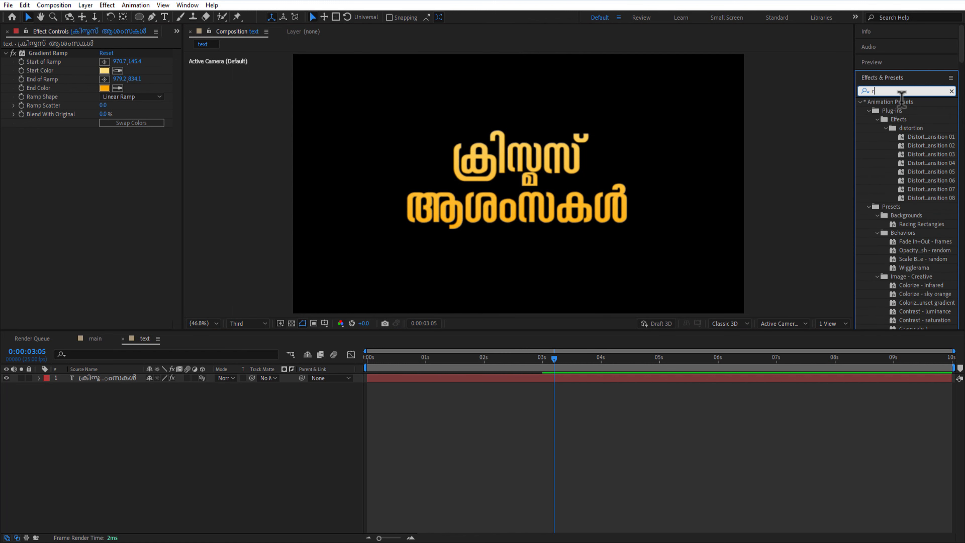
type("cc light")
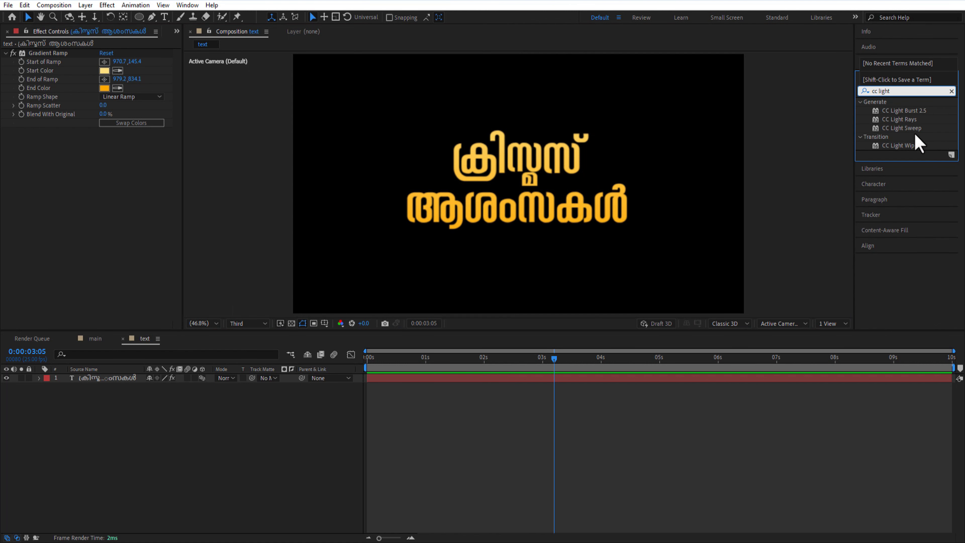
left_click_drag(912, 128, 540, 368)
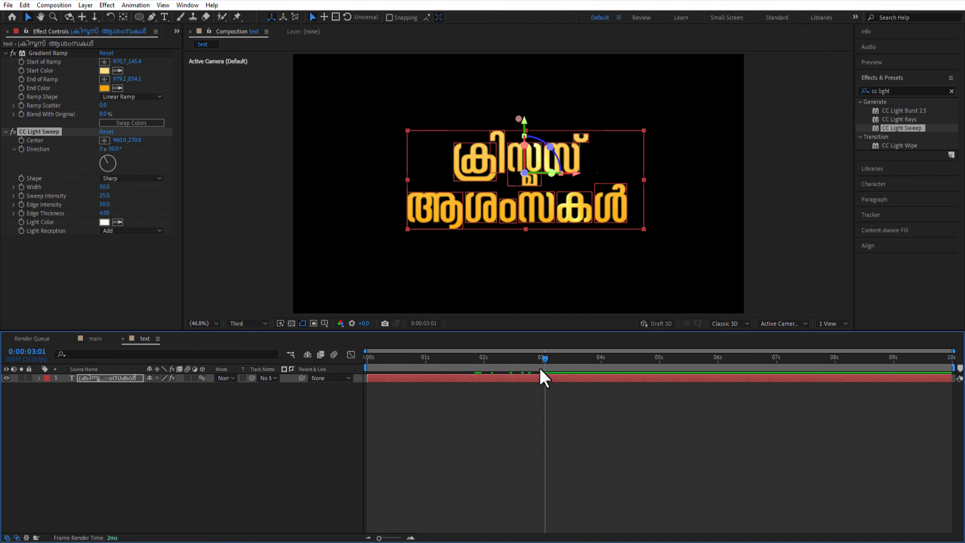
Keyframe the light sweep's Center from about 194, 279 at 0:00:03:00 to about 1602, 125 at 0:00:04:00
left_click_drag(519, 119, 338, 121)
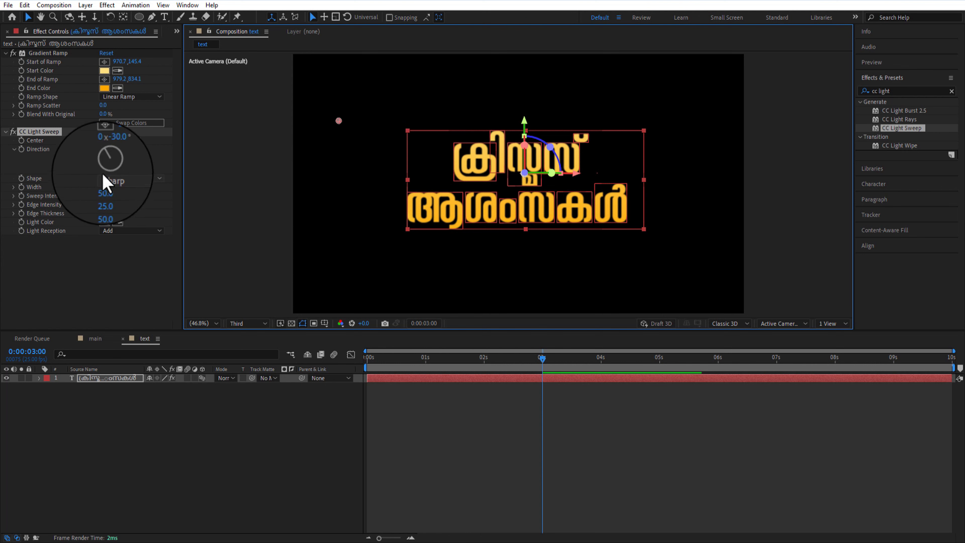
left_click(21, 140)
left_click_drag(542, 358, 601, 358)
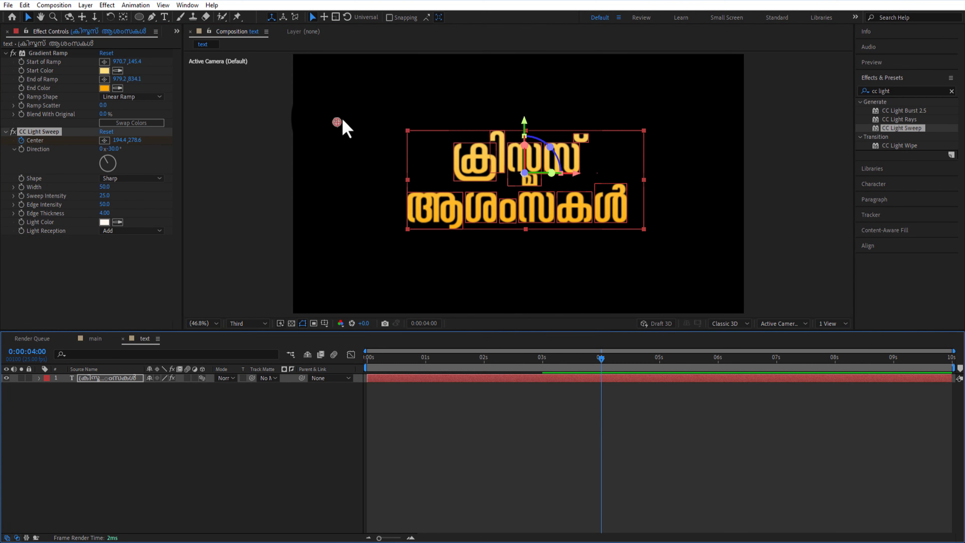
left_click_drag(342, 121, 675, 86)
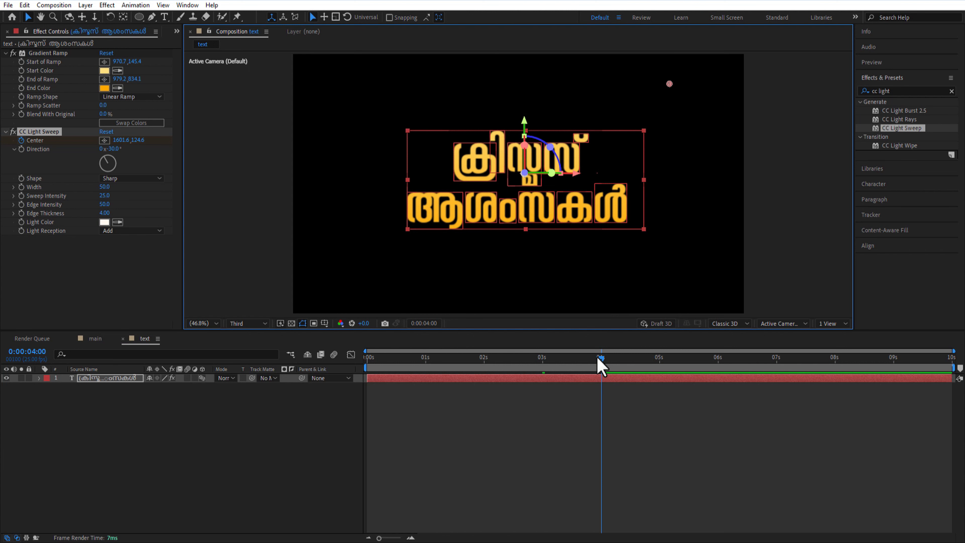
left_click(146, 401)
Add the text composition as the top layer in main, scale it down slightly and place it to the right of Santa
left_click(95, 338)
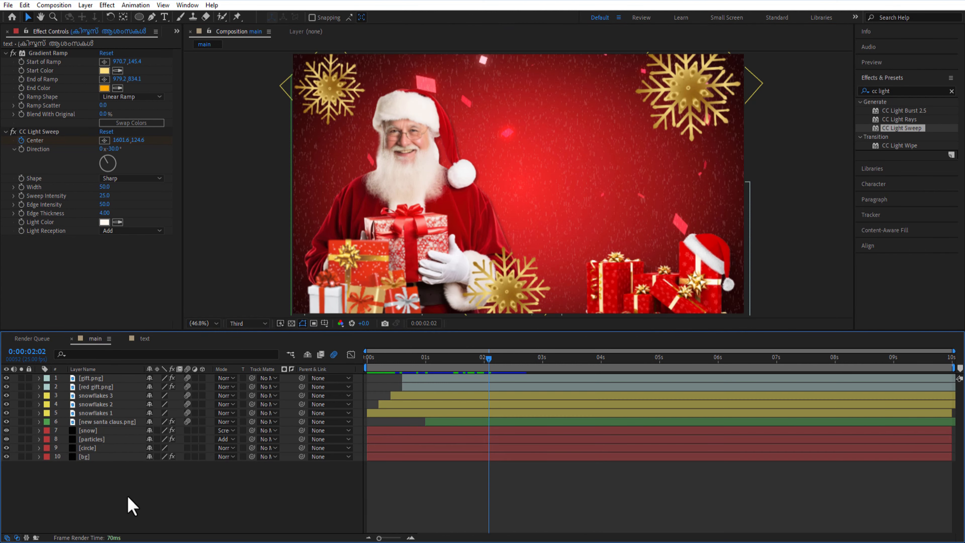
left_click(177, 32)
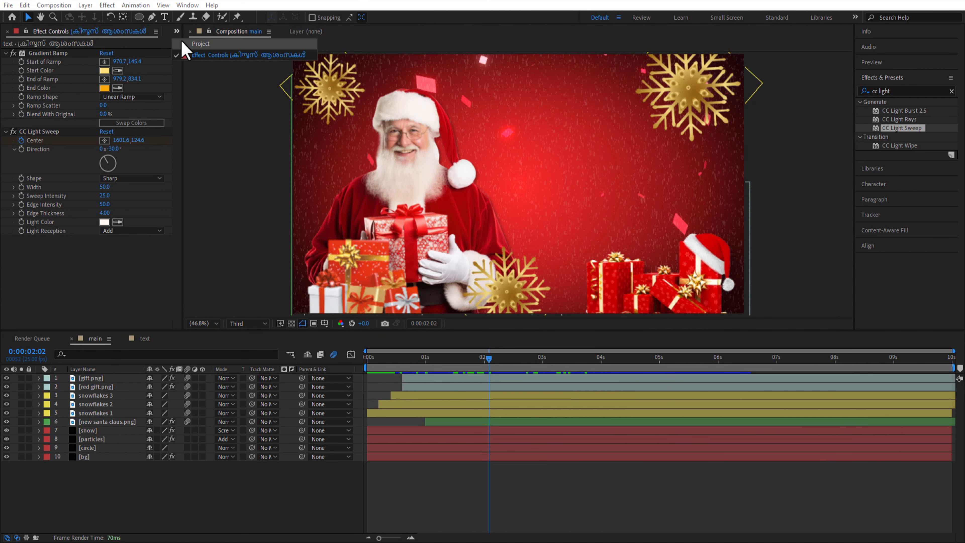
left_click(185, 44)
left_click_drag(27, 183, 72, 375)
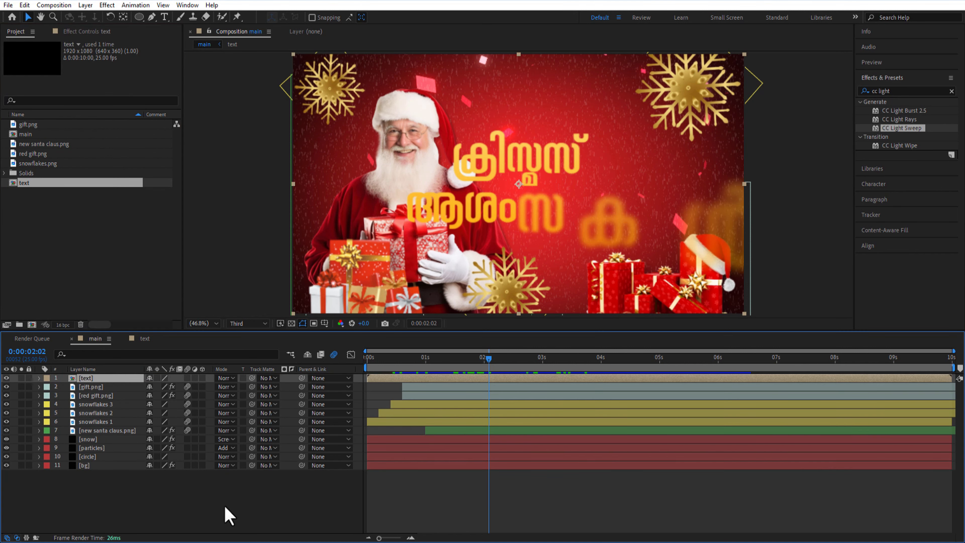
key("space")
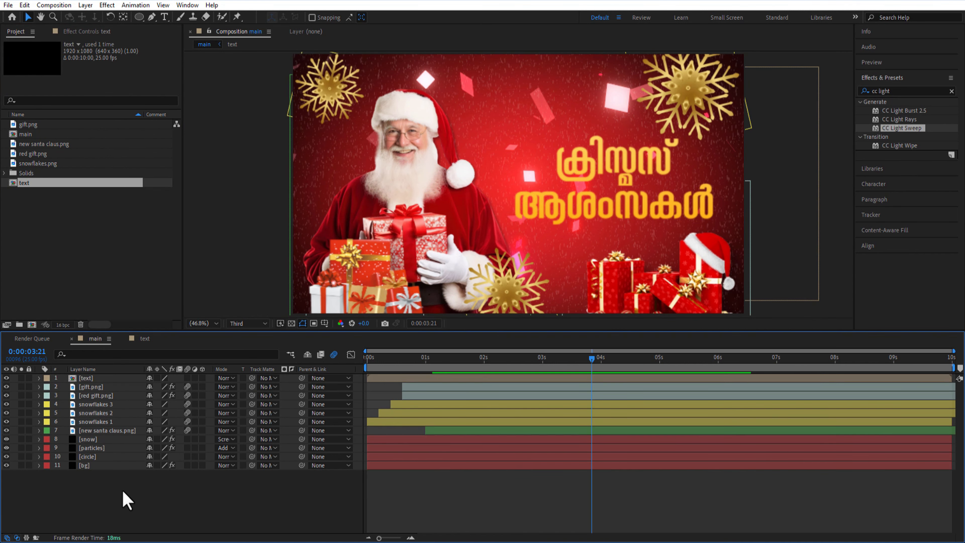
Copy the Santa layer's Drop Shadow effect to the text layer in main
left_click(107, 430)
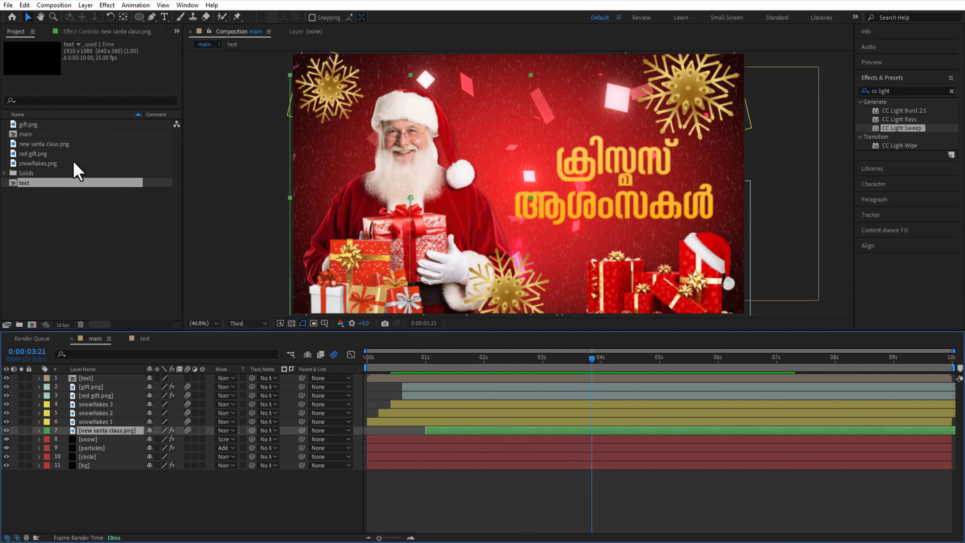
left_click(86, 32)
left_click(51, 53)
key("ctrl+c")
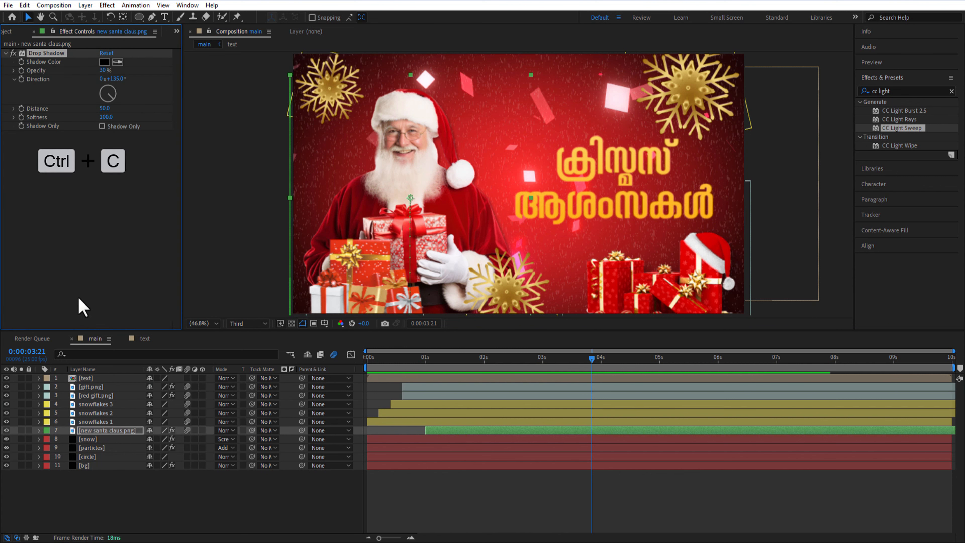
left_click(94, 378)
key("ctrl+v")
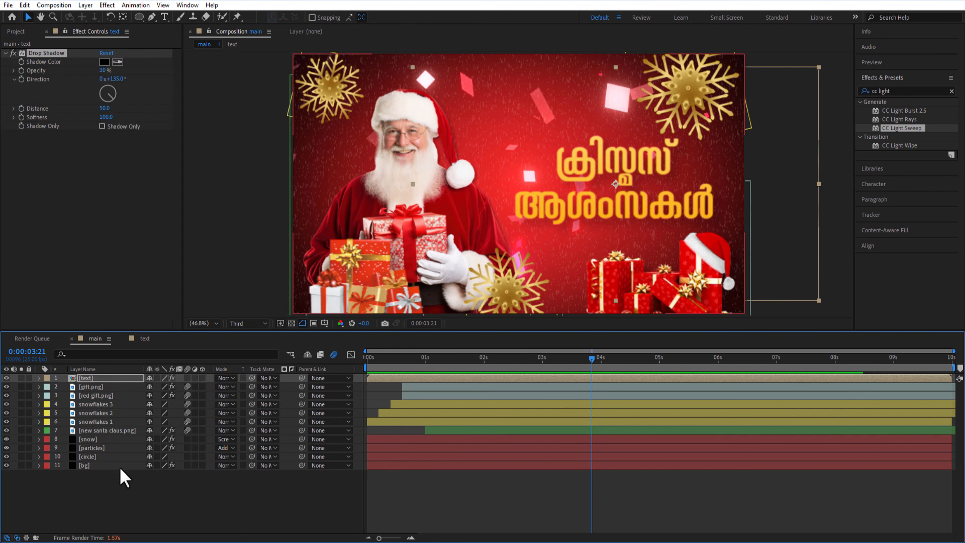
left_click(110, 515)
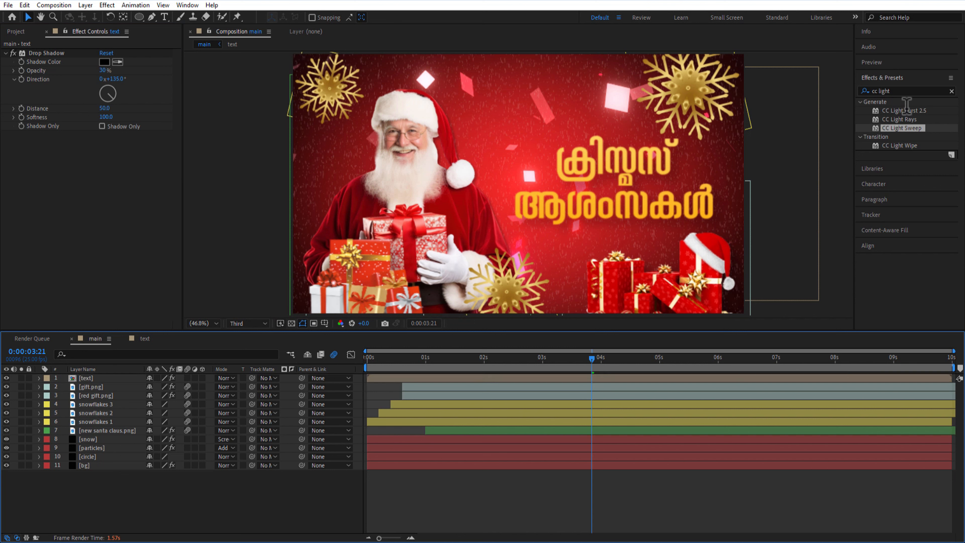
Find the Stylize Glow effect and apply it to the text layer in main
left_click(905, 92)
key("BackSpace")
key("BackSpace")
key("BackSpace")
key("BackSpace")
key("BackSpace")
key("BackSpace")
key("BackSpace")
key("BackSpace")
type("glow")
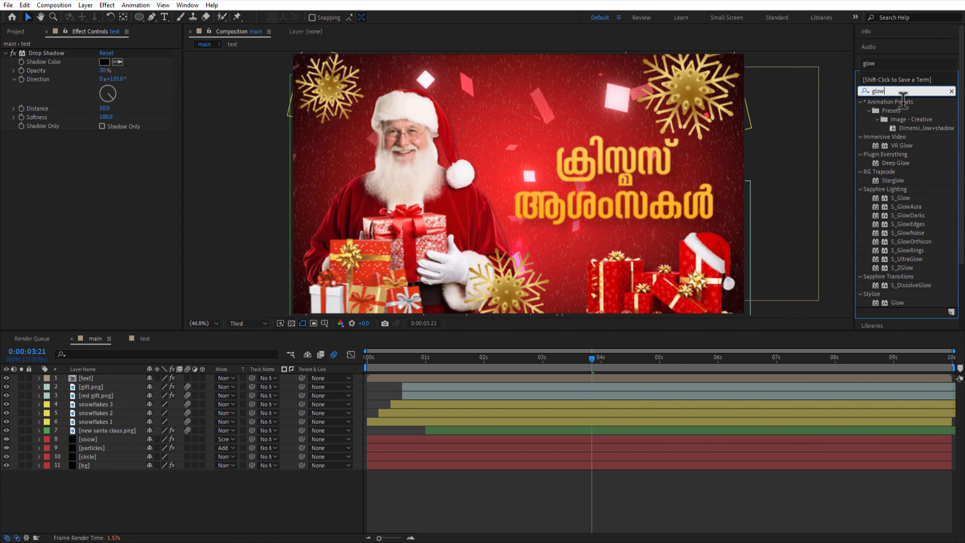
left_click_drag(897, 302, 108, 379)
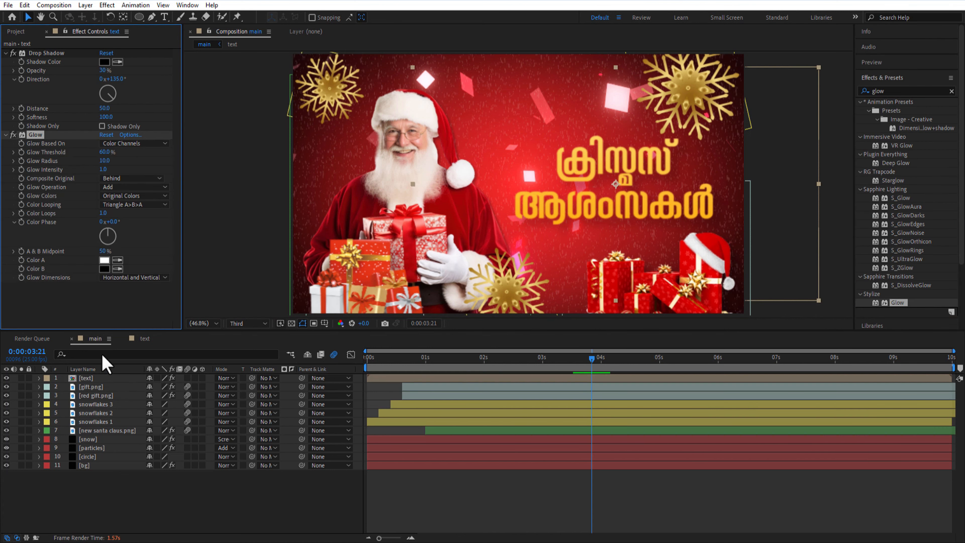
Set the text layer's Glow to a radius of 5 and an intensity of 0.5
left_click(262, 498)
left_click(104, 161)
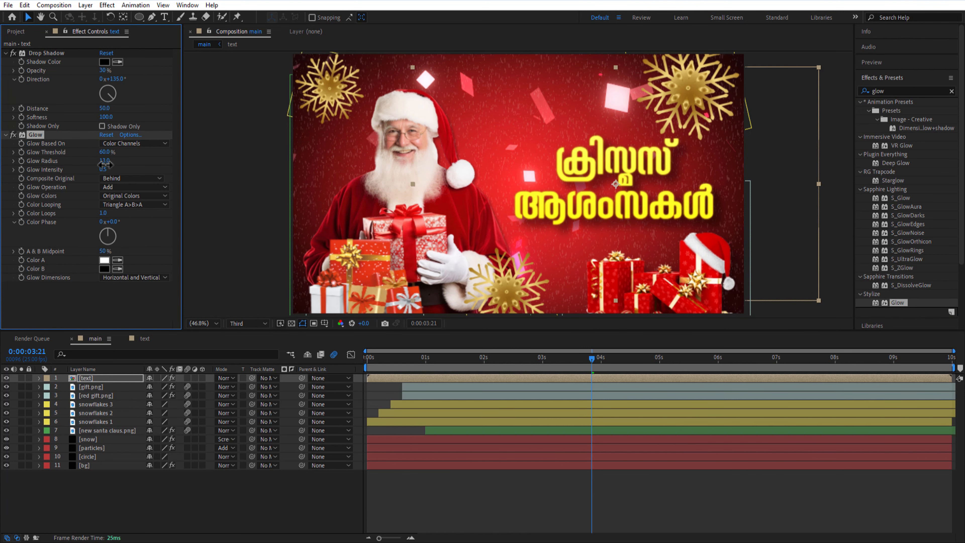
type("5")
left_click(276, 496)
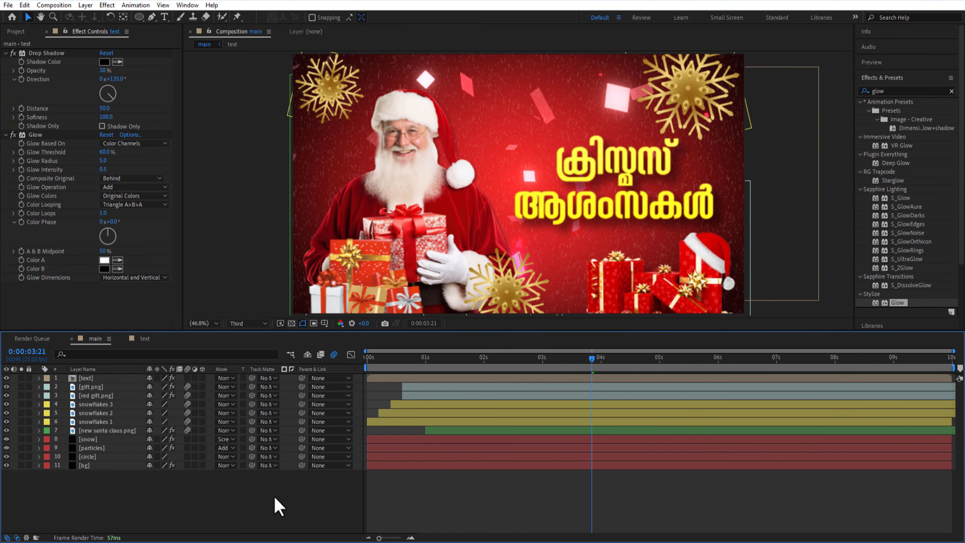
Add jingle bell.png as the top layer in main, scaled to 10% and positioned at 960, 110 against the frame's upper edge
left_click_drag(42, 134, 93, 381)
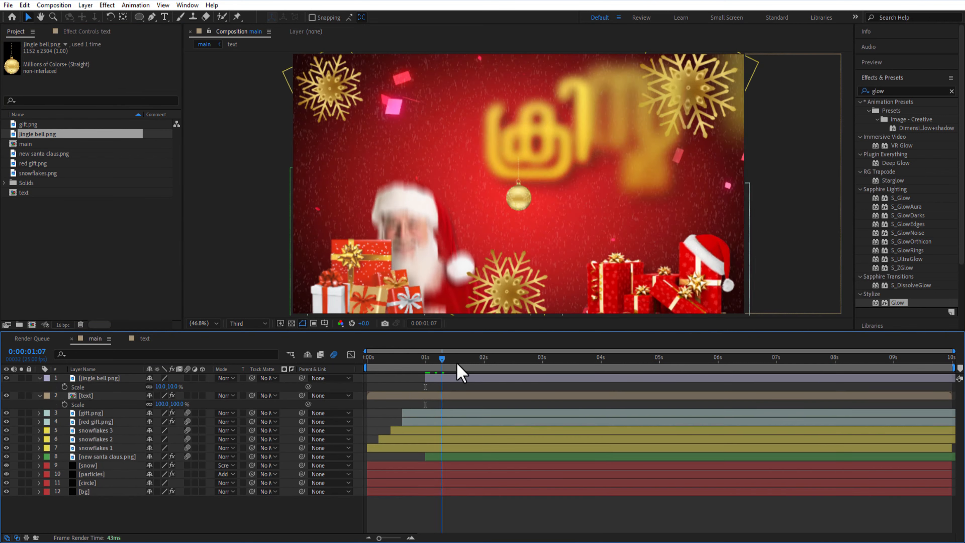
key("u")
left_click(81, 375)
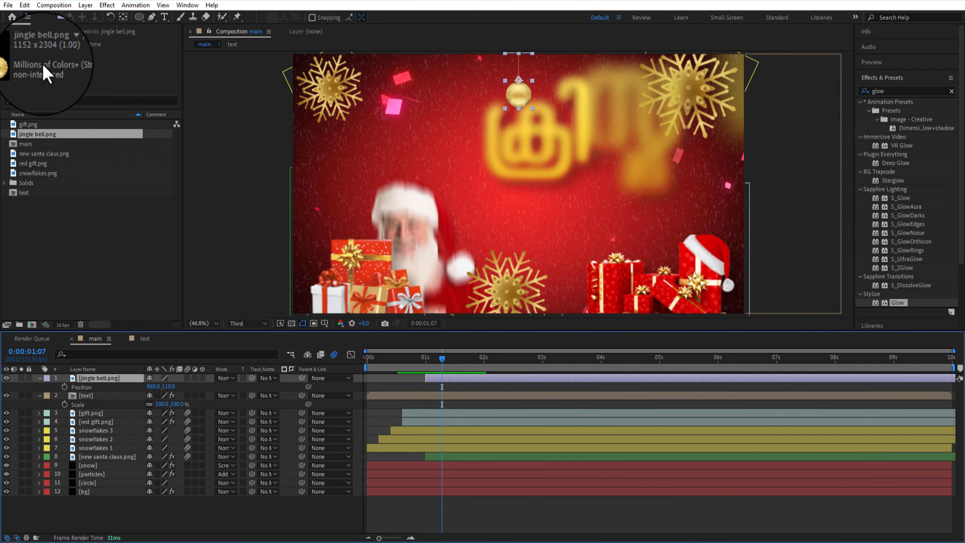
Move the jingle bell layer's anchor point to the upper end of its string
left_click(127, 17)
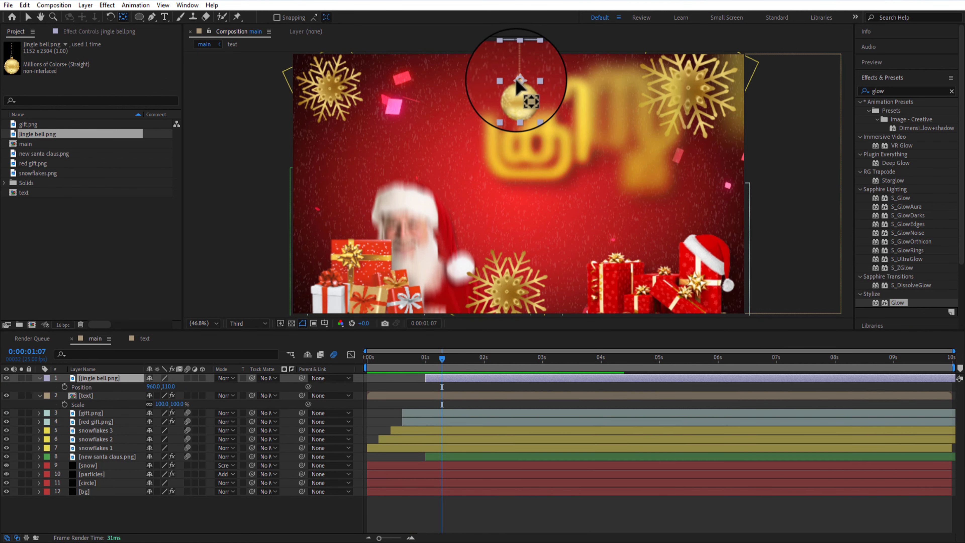
left_click_drag(518, 81, 518, 55)
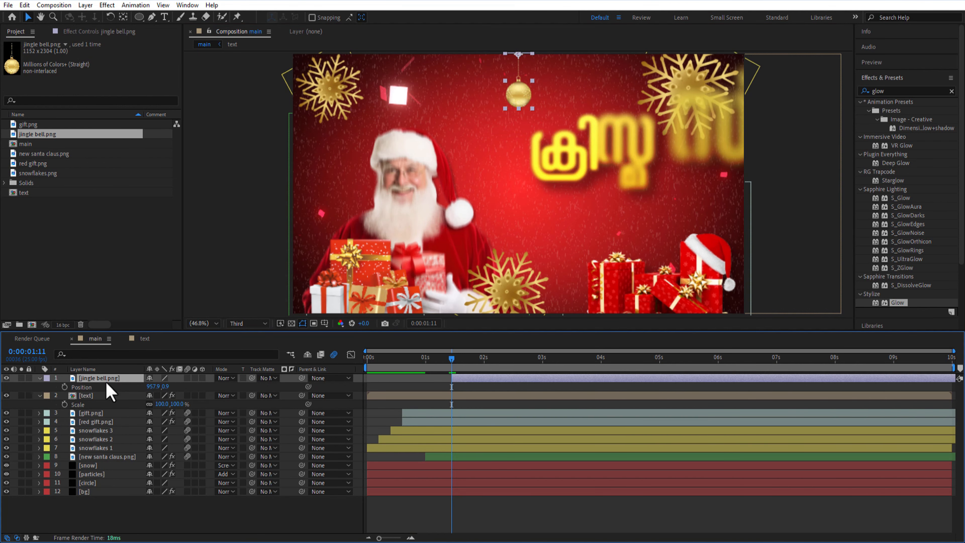
Start the jingle bell layer at 0:00:01:11 and keyframe its Scale from 0% there to 10% at 0:00:02:00
key("s")
left_click(65, 387)
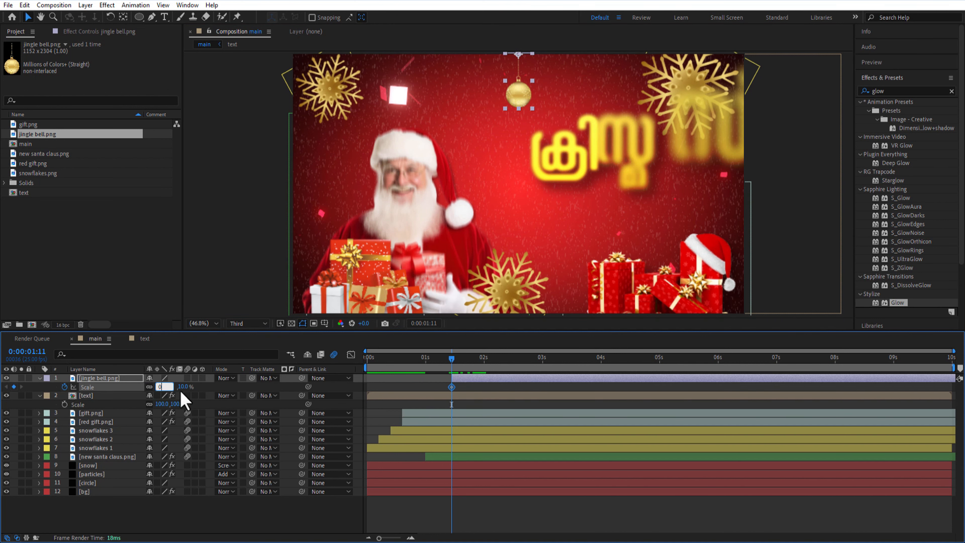
left_click(205, 387)
left_click_drag(453, 362, 484, 364)
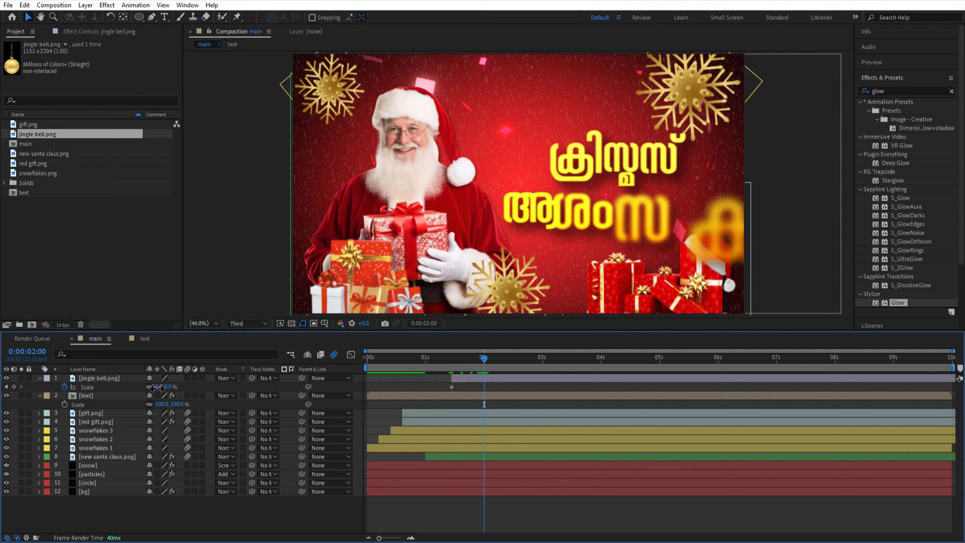
key("Return")
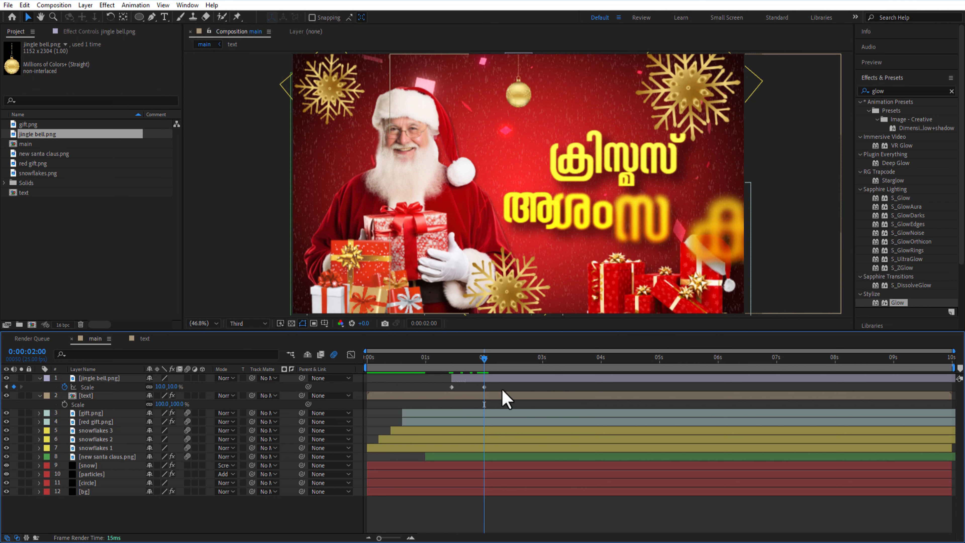
Apply Easy Ease to both jingle bell Scale keyframes and adjust their curve in the graph editor
left_click_drag(500, 385, 455, 391)
right_click(452, 388)
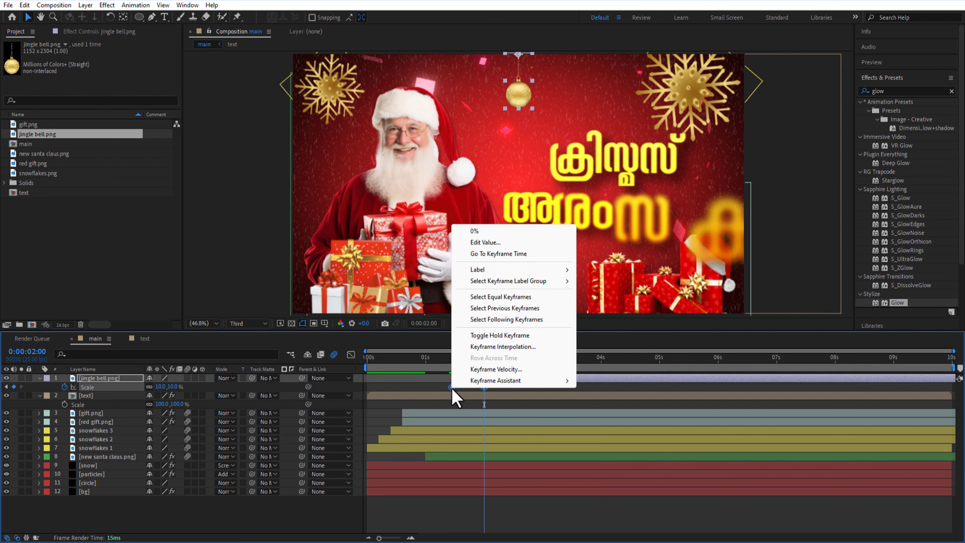
left_click(627, 414)
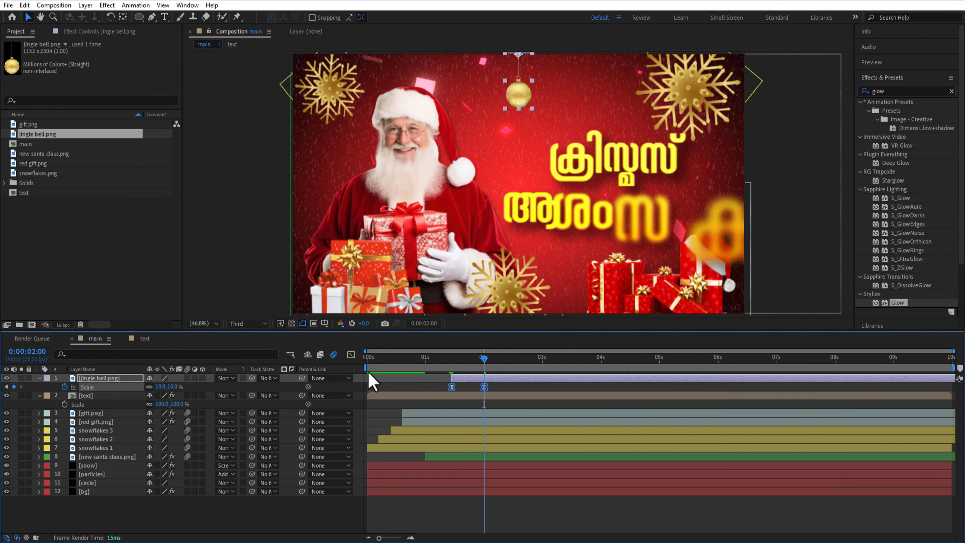
left_click(350, 354)
left_click_drag(400, 486, 437, 504)
left_click(350, 355)
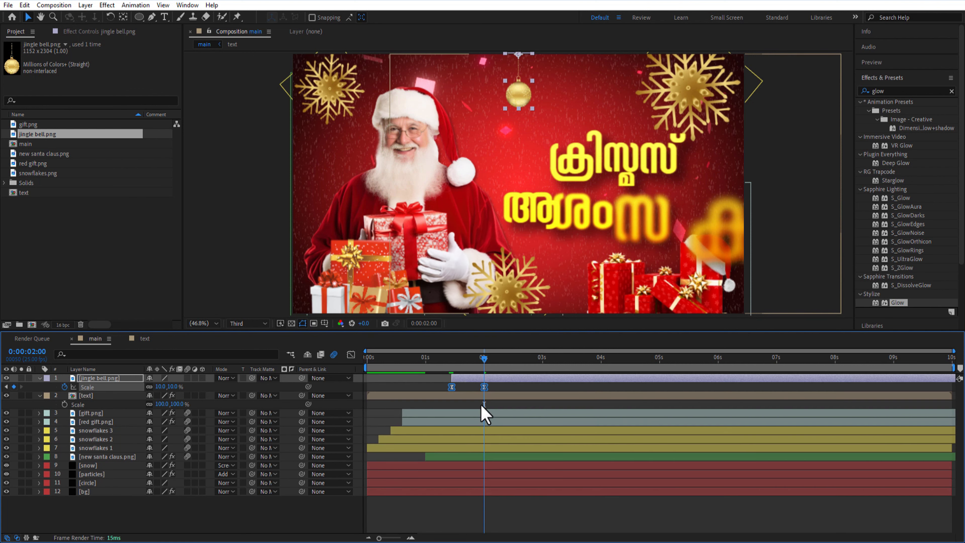
Apply CC Bend It to the jingle bell, with Start at about 511.8, -132.6 and End at about 554.6, 2928.5
left_click(891, 92)
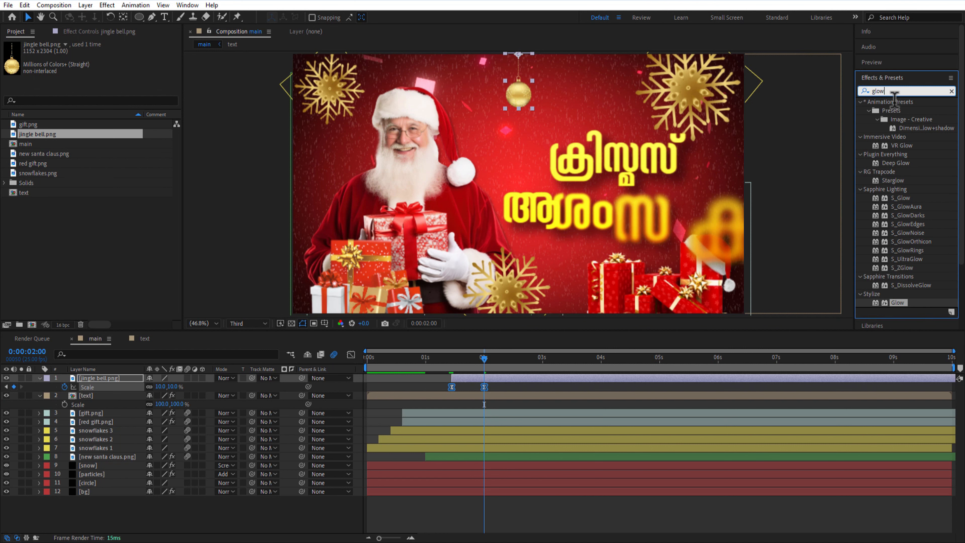
type("cc bend")
left_click_drag(893, 112, 119, 391)
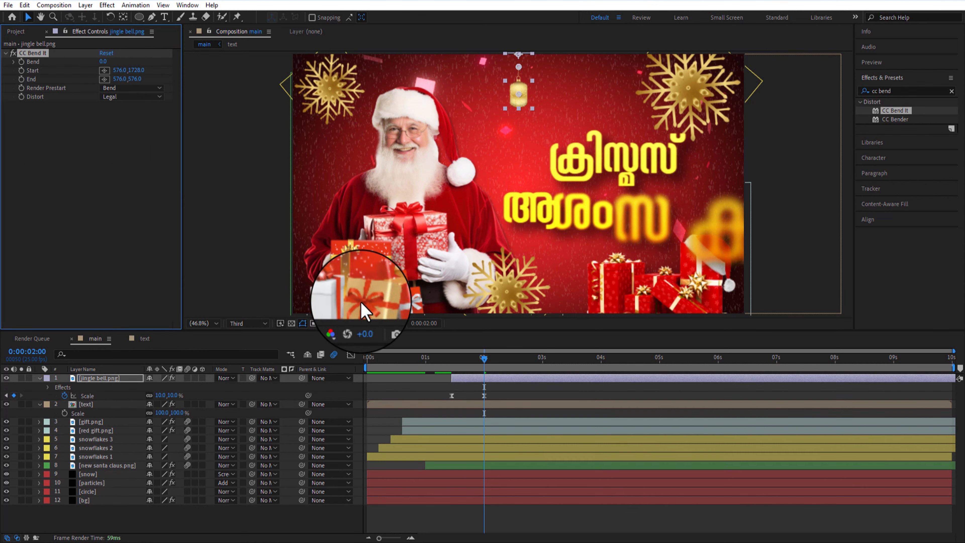
left_click_drag(519, 95, 518, 54)
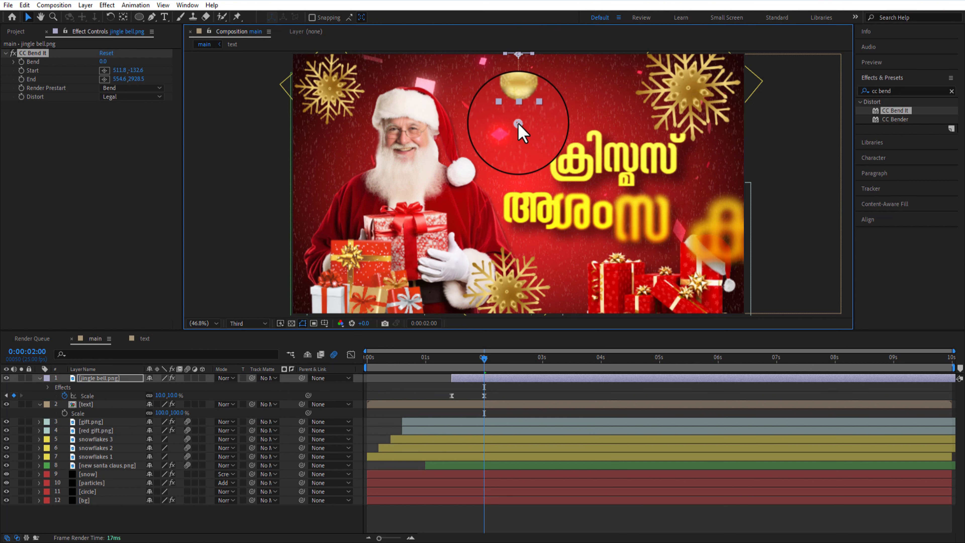
Keyframe the jingle bell's Bend from -3 at 0:00:01:11 to 3 at 0:00:02:00
key("j")
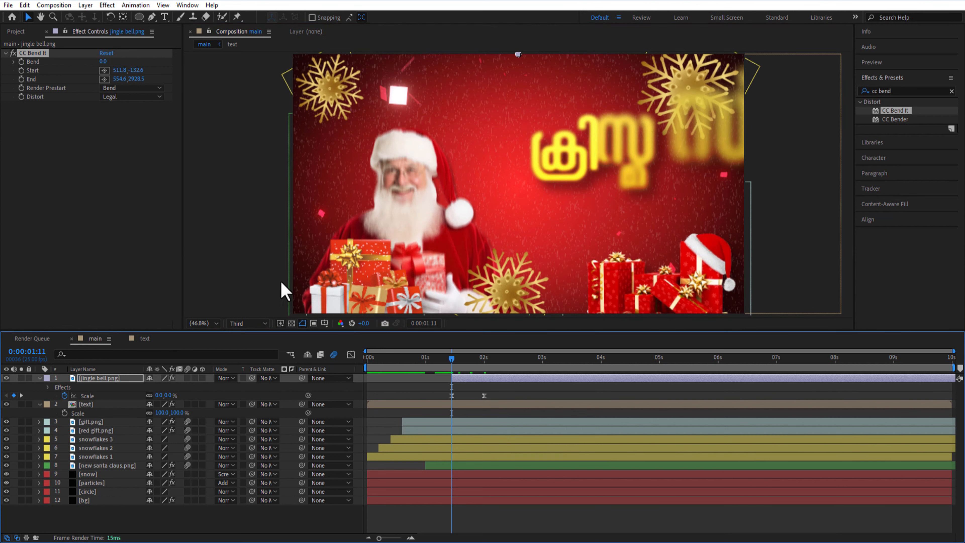
left_click(21, 61)
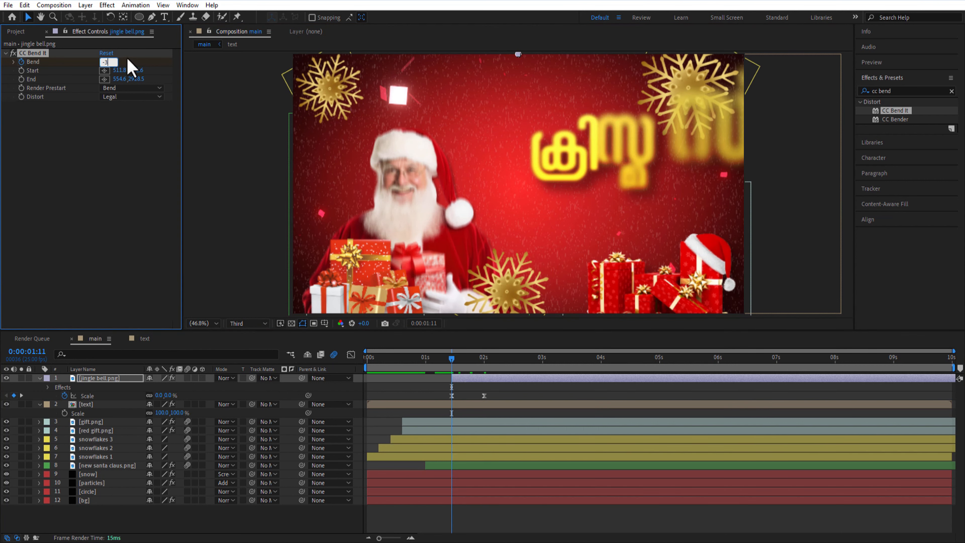
key("Return")
left_click_drag(457, 366, 483, 368)
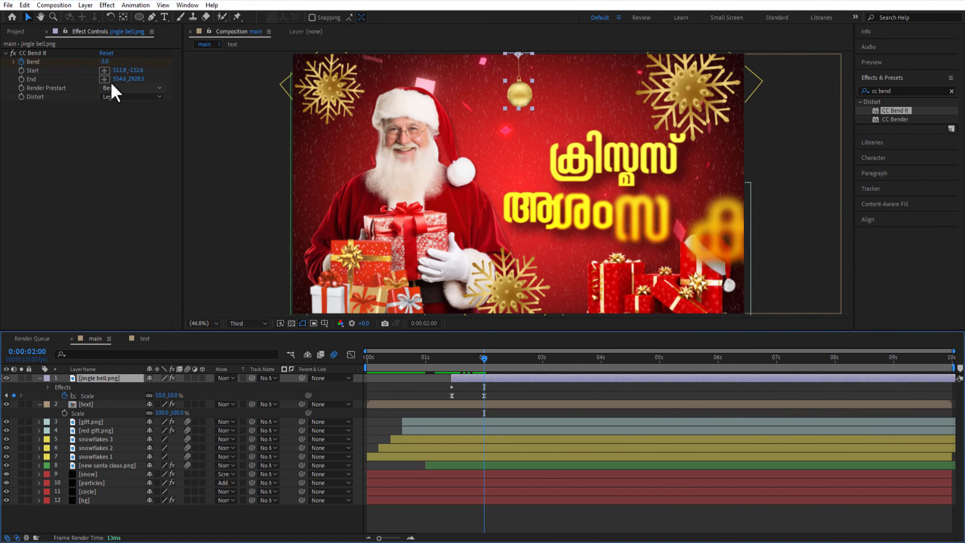
left_click(107, 61)
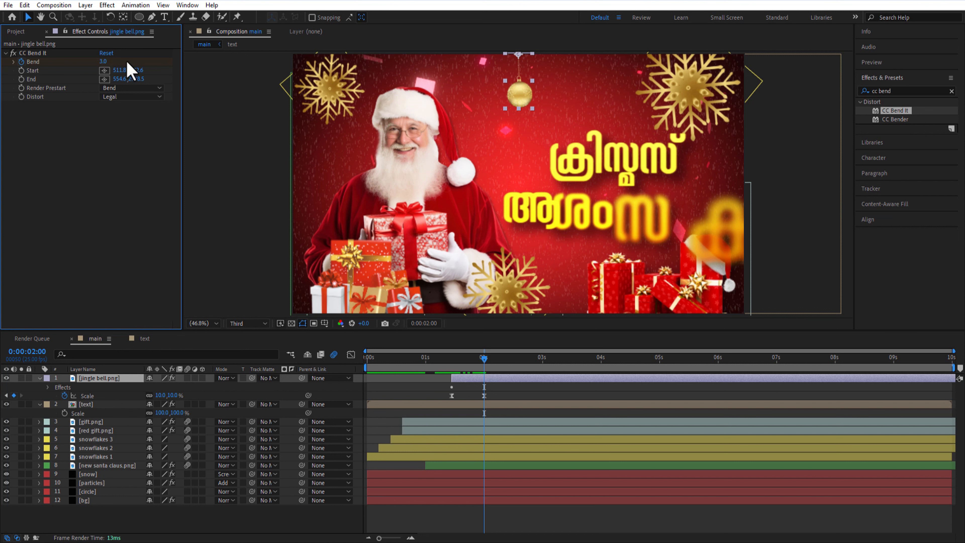
Shift the second Bend keyframe to 0:00:02:24 and apply Easy Ease to both Bend keyframes
key("j")
key("u")
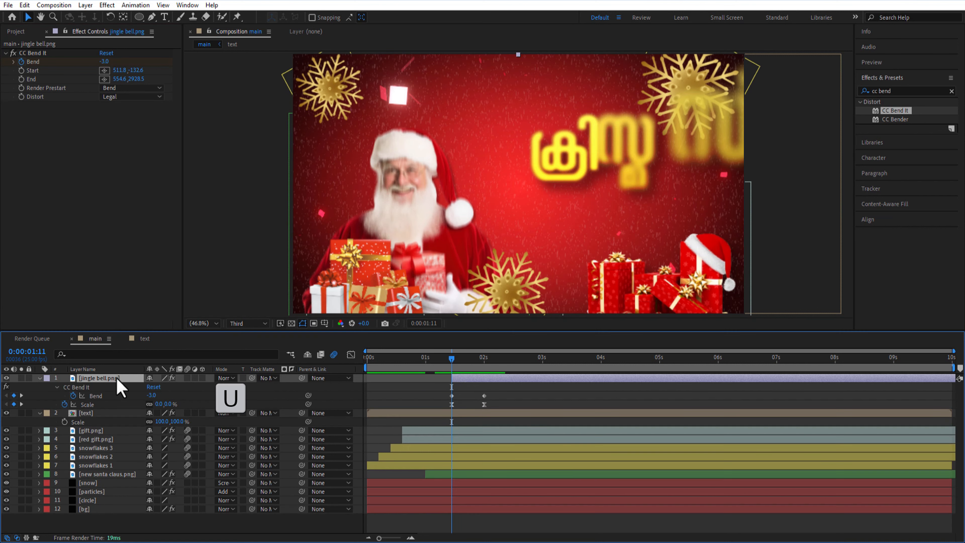
left_click(512, 410)
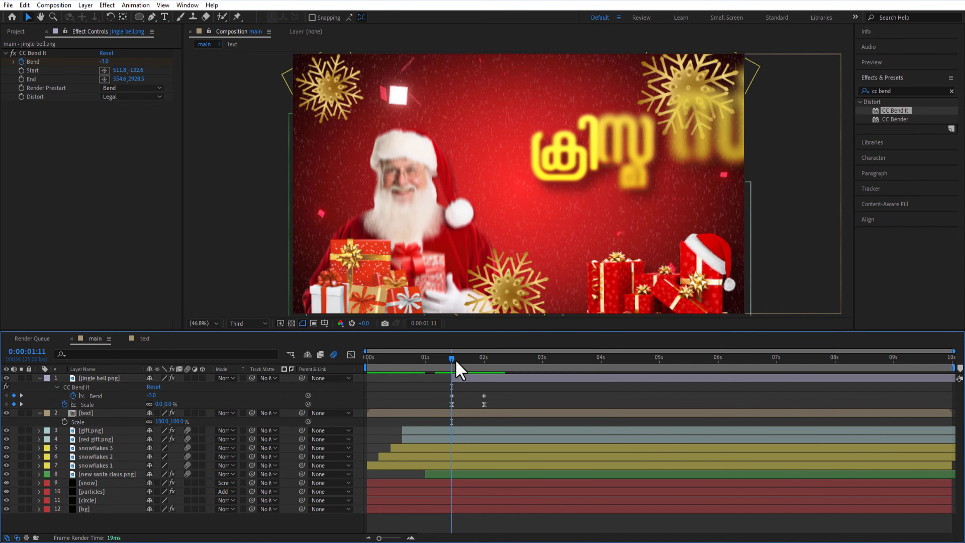
left_click_drag(457, 364, 544, 376)
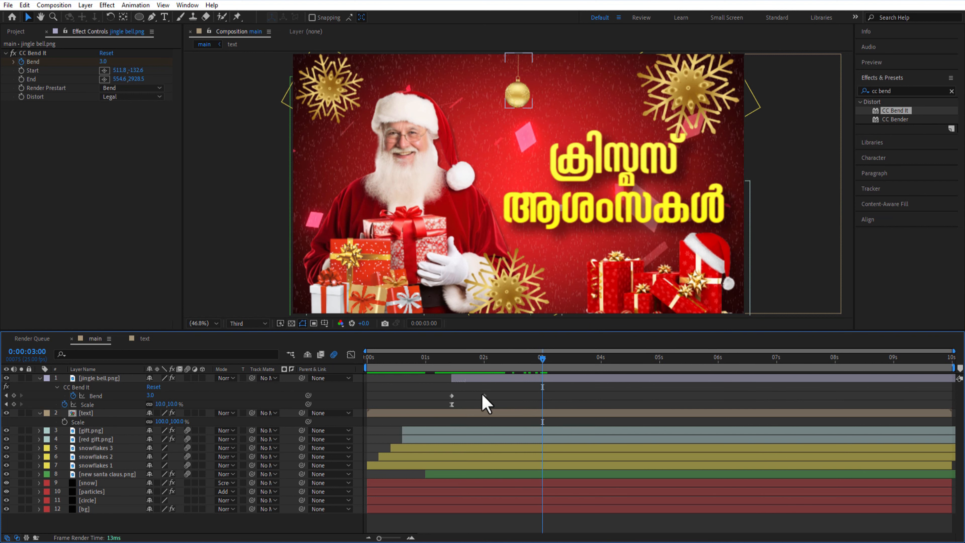
left_click_drag(484, 396, 450, 400)
right_click(452, 395)
mouse_move(496, 391)
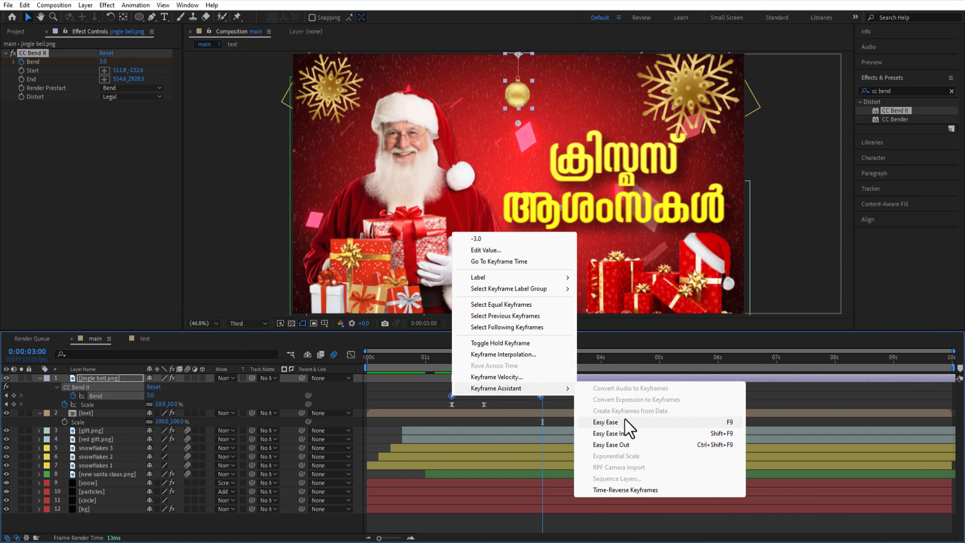
left_click(605, 422)
left_click_drag(505, 365, 542, 387)
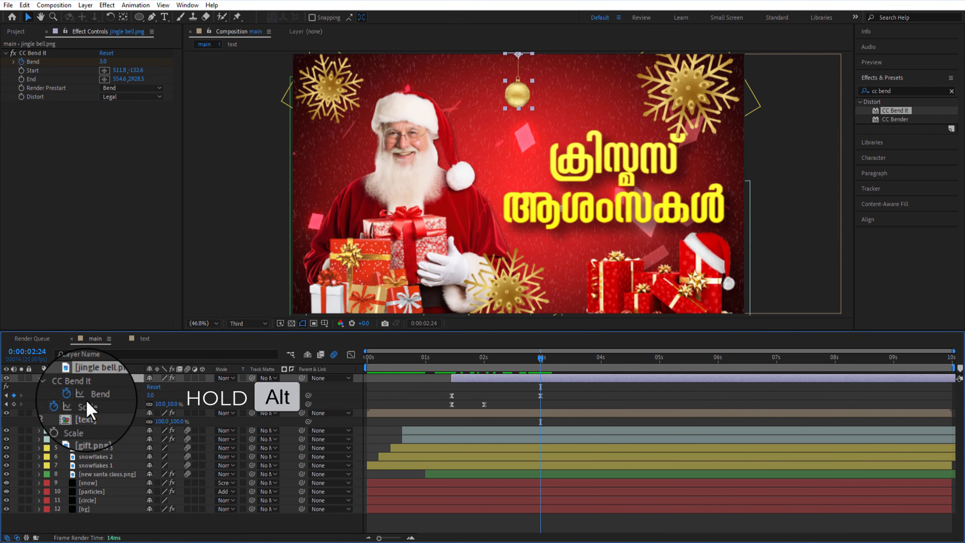
Add the expression loopOut("pingpong") to the jingle bell's Bend property
left_click(72, 396, "alt")
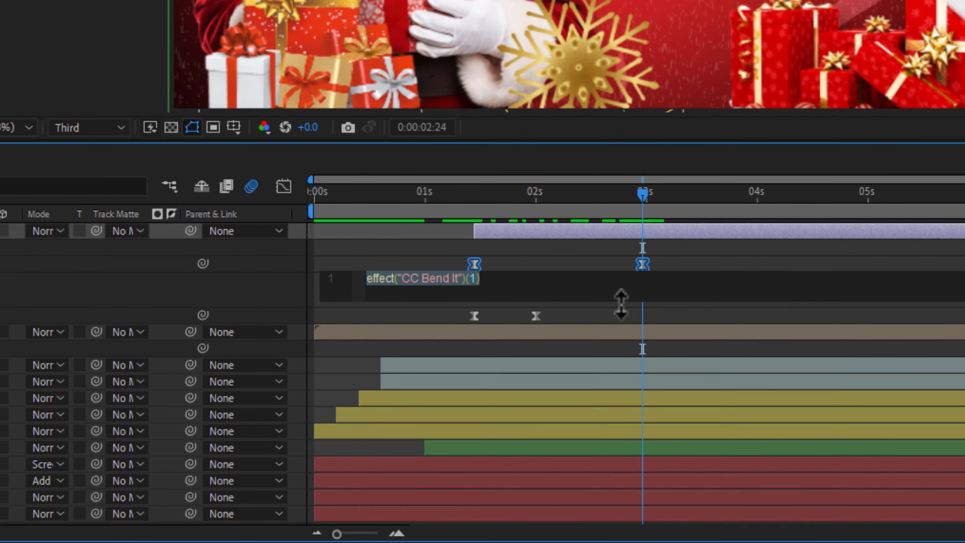
type("loop")
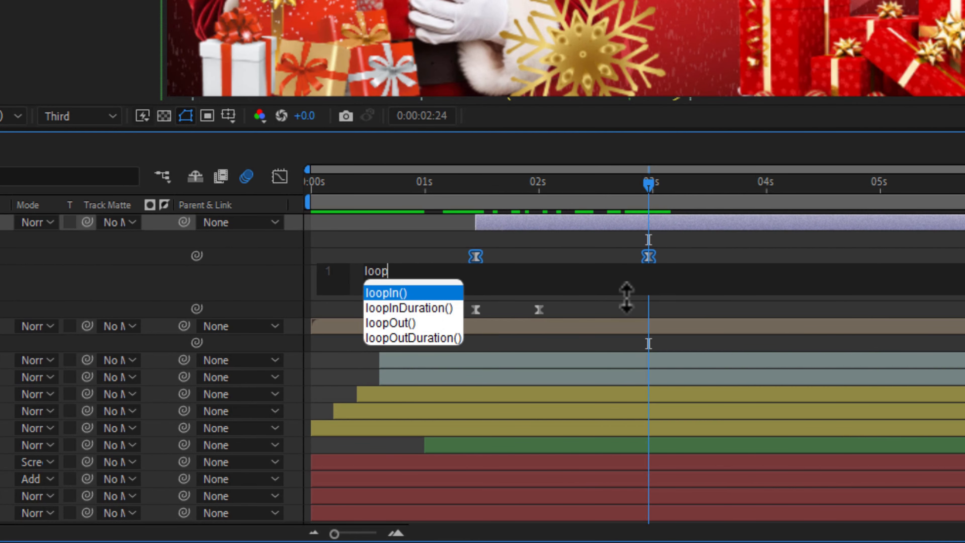
left_click(390, 323)
type("\"pingpong\")")
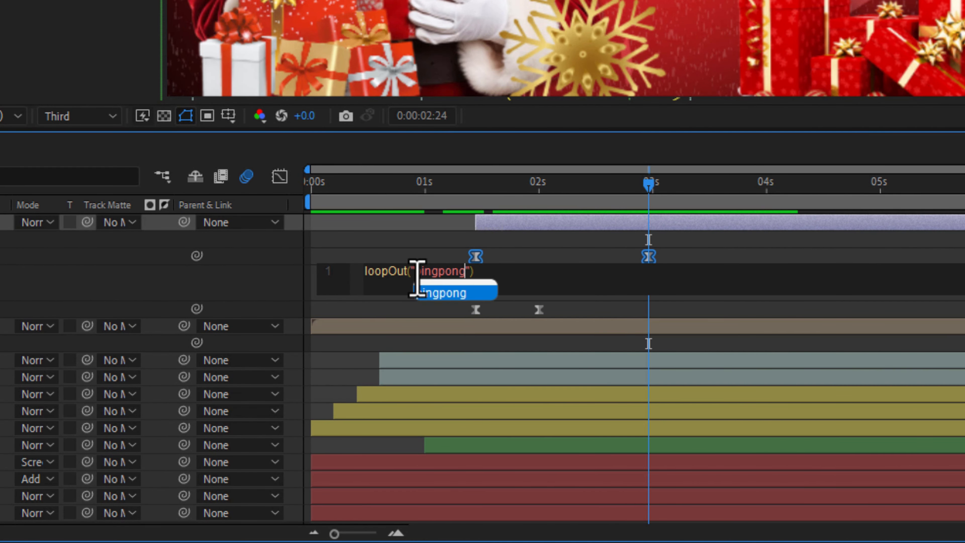
left_click(676, 306)
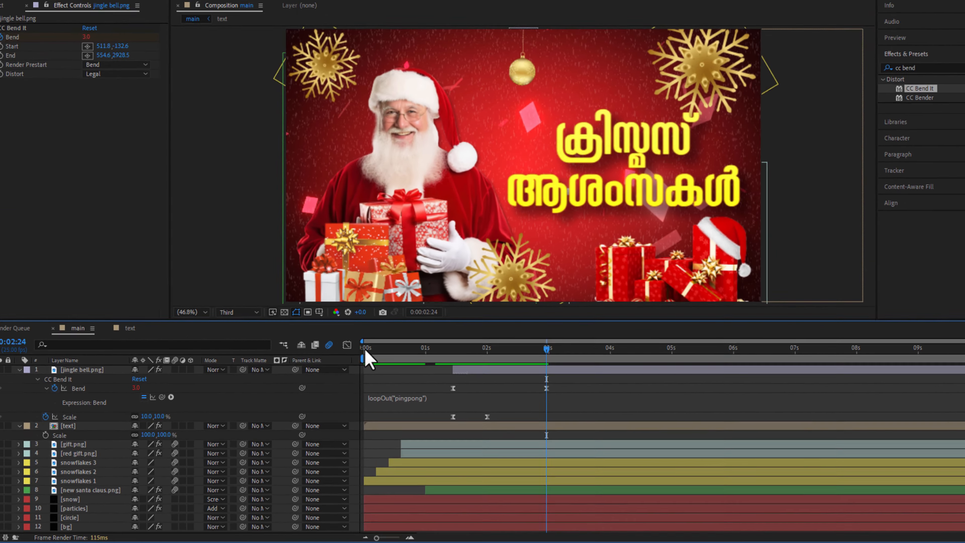
Preview the bell's swinging animation and collapse the jingle bell and text layer properties
left_click(314, 184)
key("space")
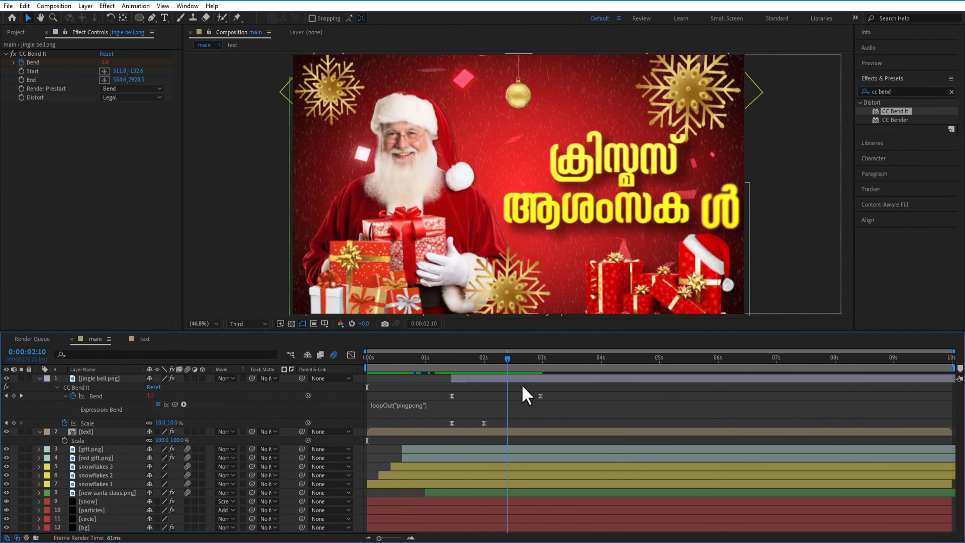
left_click(39, 378)
left_click(39, 387)
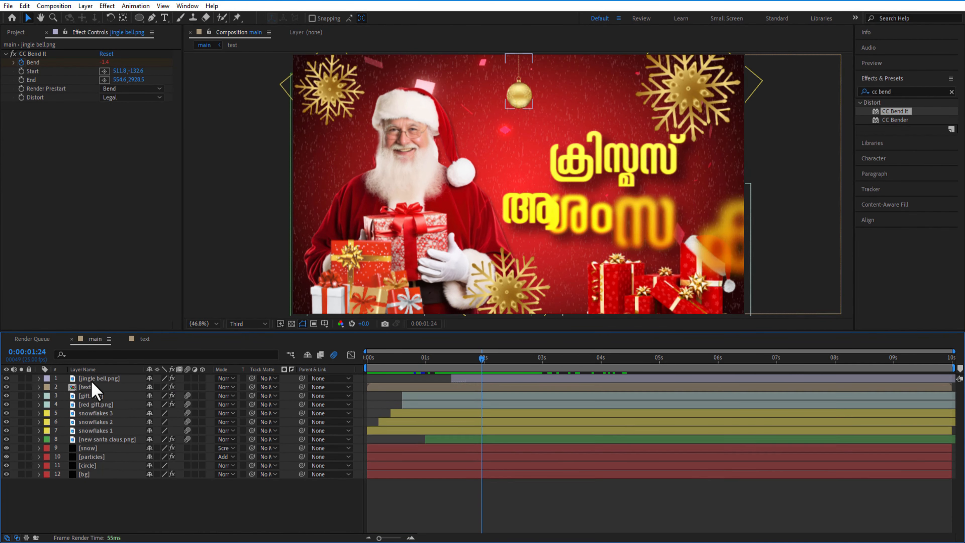
Duplicate the jingle bell with a slightly later start, set its 0:00:02:05 Scale keyframe to 5% and place it right of the original
left_click(92, 380)
key("ctrl+d")
mouse_move(481, 358)
left_mouse_down()
mouse_move(450, 362)
mouse_move(465, 367)
left_mouse_up()
left_click_drag(462, 379, 499, 367)
key("s")
left_click(159, 386)
type("5")
key("Return")
left_click(123, 388)
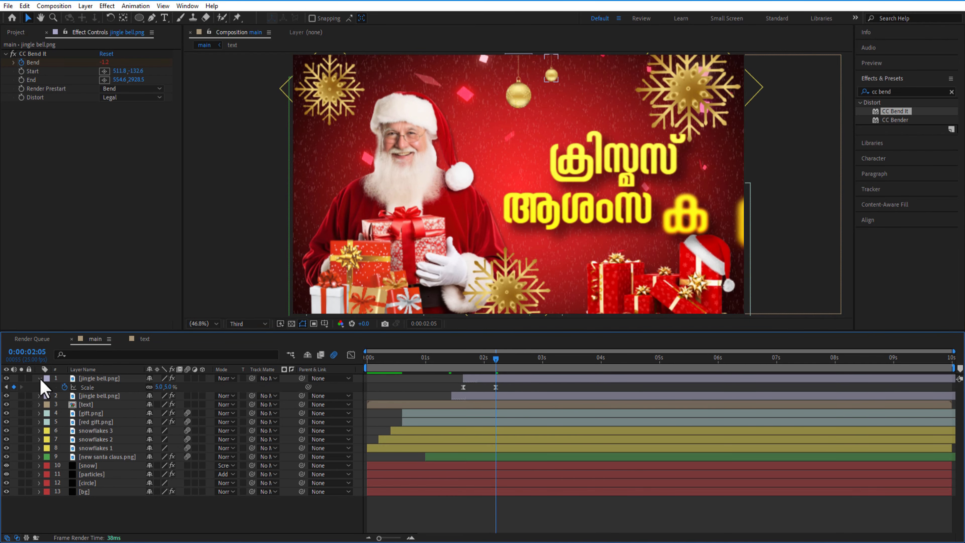
Rename the original bell layer "jingle bell 1" and the smaller copy "jingle bell 2"
left_click(39, 379)
right_click(106, 388)
left_click(127, 359)
type("jingle bell 1")
key("Return")
right_click(109, 379)
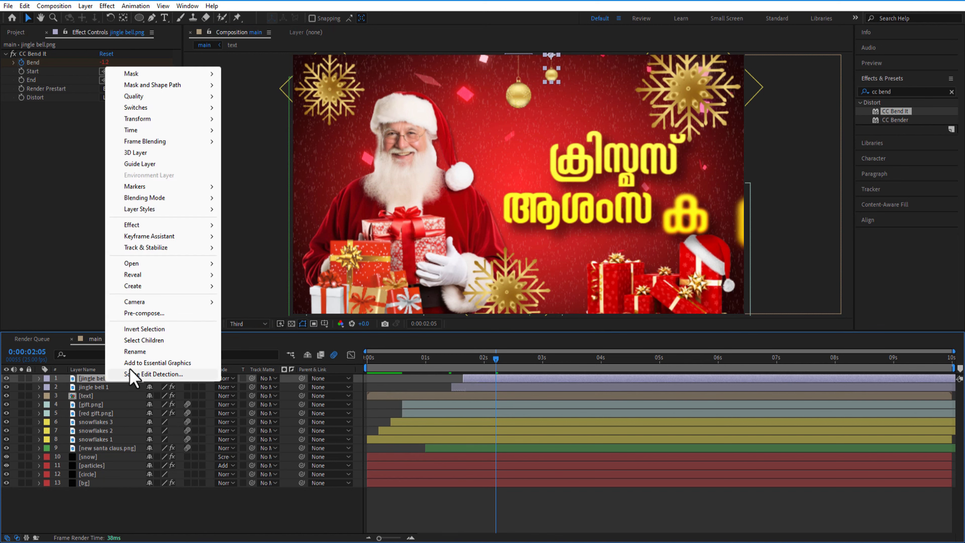
left_click(133, 352)
type("jingle bell 2")
key("Return")
Duplicate jingle bell 1 as the top layer, starting slightly after jingle bell 2, and place it slightly smaller at about 1274.9, 0.9
left_click(103, 387)
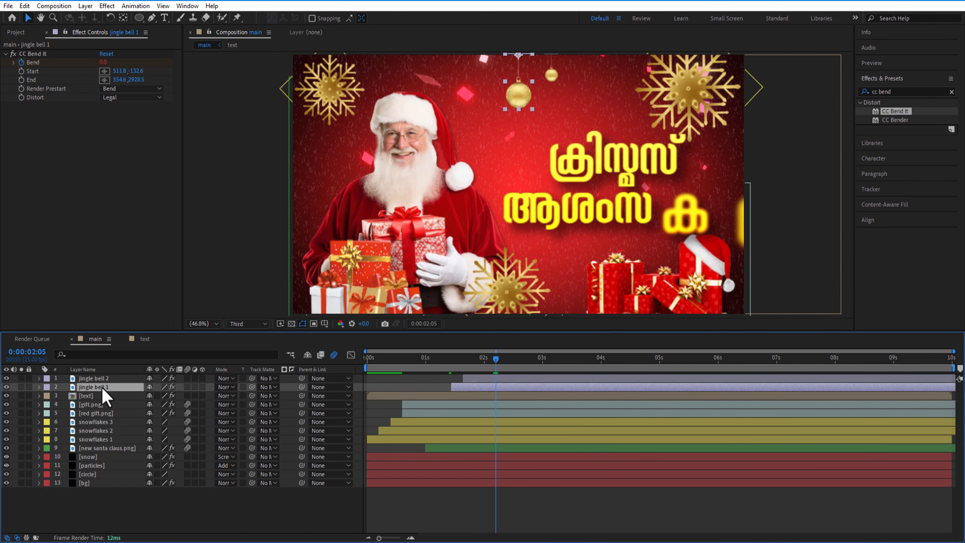
key("ctrl+d")
left_click_drag(103, 380, 273, 387)
left_click(463, 361)
key("Page_Down")
key("Page_Down")
key("Page_Down")
key("Page_Down")
key("Page_Down")
key("[")
key("p")
left_click_drag(474, 359, 488, 385)
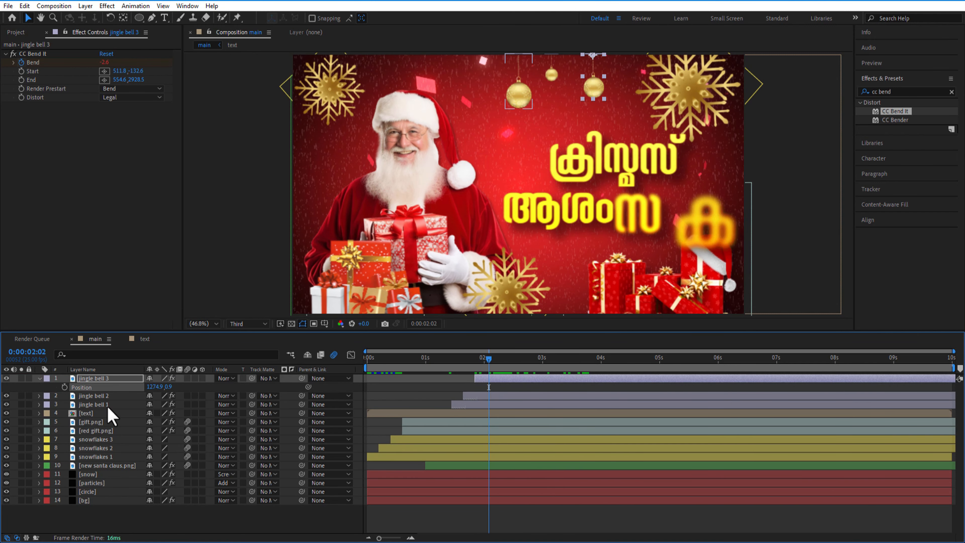
Collapse the jingle bell 3 properties and add a new adjustment layer at the top of the main composition
left_click(38, 378)
left_click(137, 519)
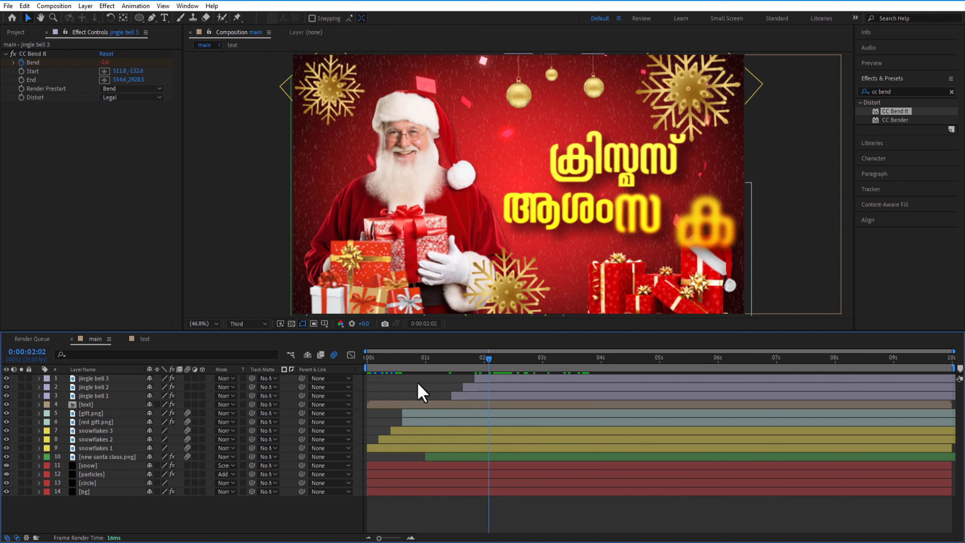
right_click(110, 518)
mouse_move(145, 390)
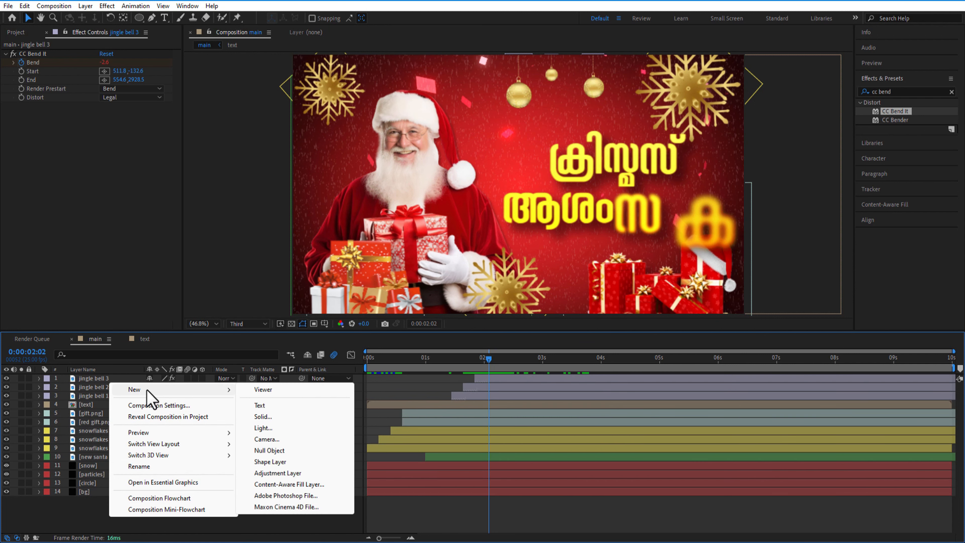
left_click(281, 472)
Apply the Curves effect to the adjustment layer and make a subtle two-point curve adjustment
left_click(903, 93)
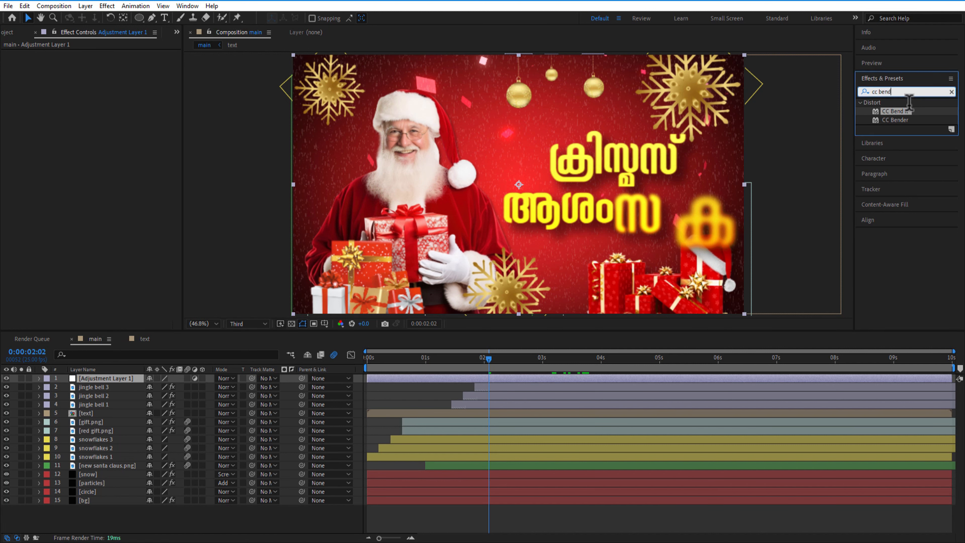
key("BackSpace")
type("curves")
left_click_drag(898, 146, 71, 174)
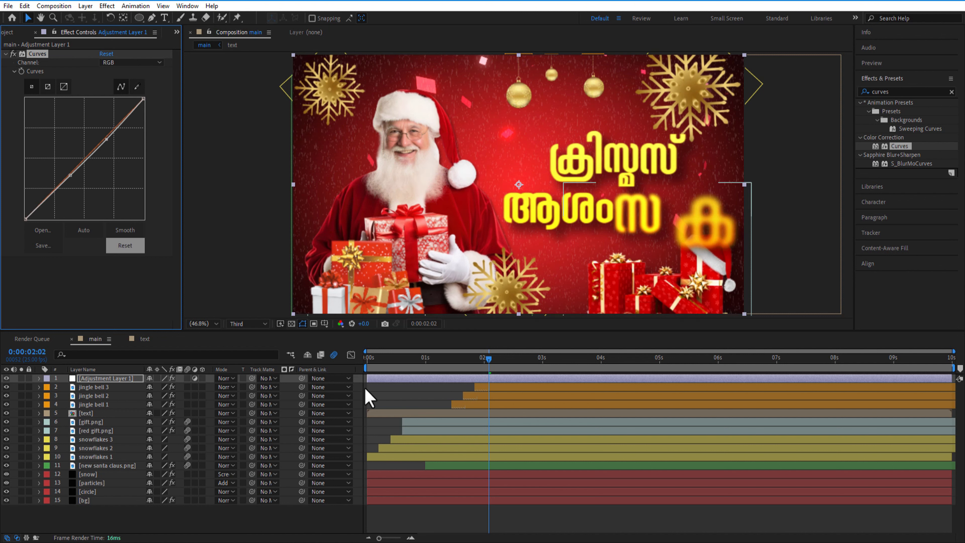
Apply the Sharpen effect to the adjustment layer and set its Sharpen Amount to 5
left_click(901, 94)
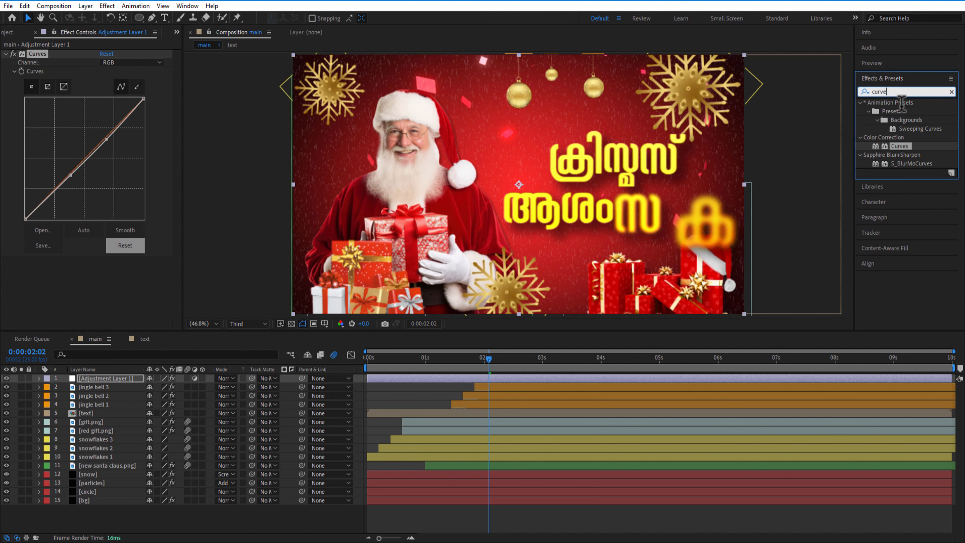
key("BackSpace")
key("BackSpace")
key("BackSpace")
key("BackSpace")
key("BackSpace")
type("sharpe")
left_click_drag(900, 111, 89, 307)
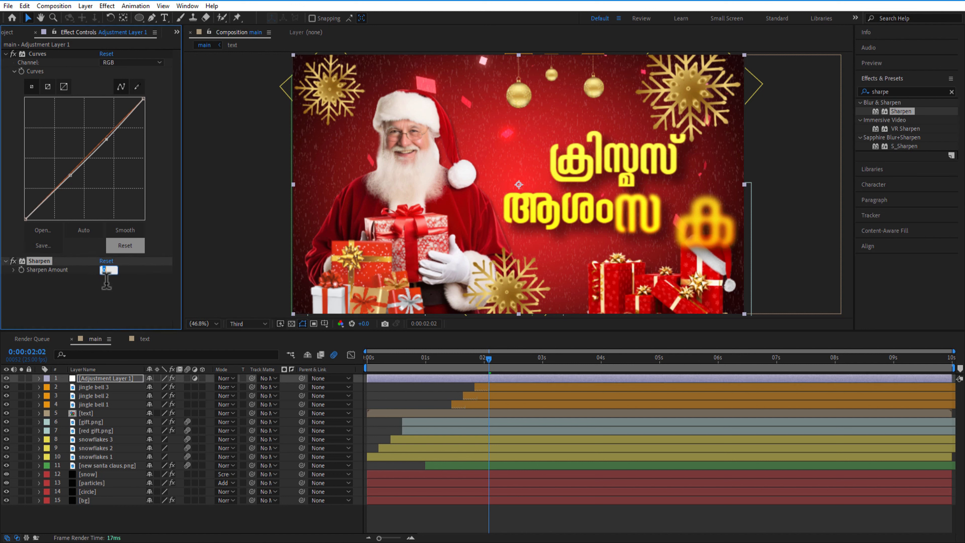
type("5")
left_click(119, 303)
Find the Vibrance color correction effect and apply it to the adjustment layer
left_click(910, 94)
key("BackSpace")
key("BackSpace")
key("BackSpace")
key("BackSpace")
key("BackSpace")
key("BackSpace")
type("vibrance")
left_click_drag(892, 112, 110, 382)
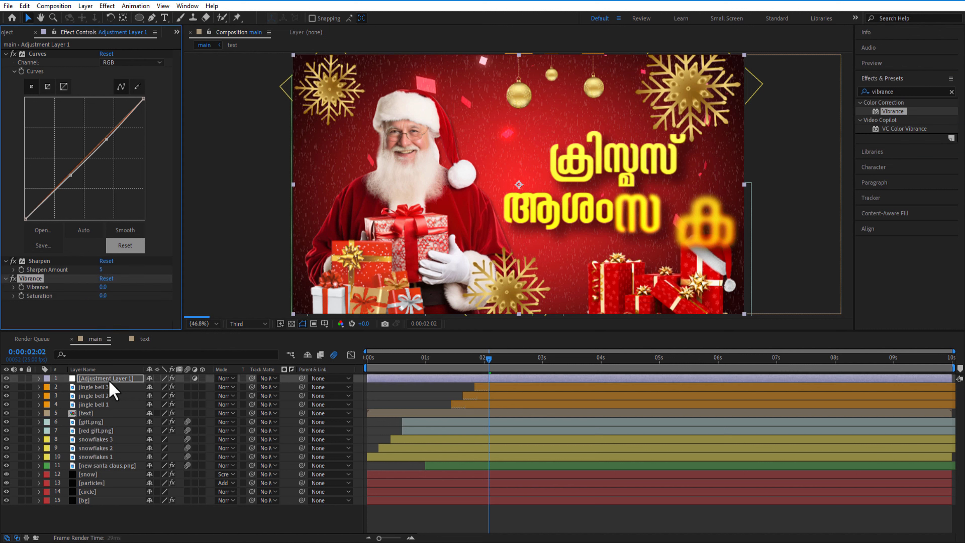
Set the adjustment layer's Vibrance to -5 and Saturation to 10, and deselect the layer
left_click(103, 286)
type("-5")
key("Tab")
type("10")
key("Return")
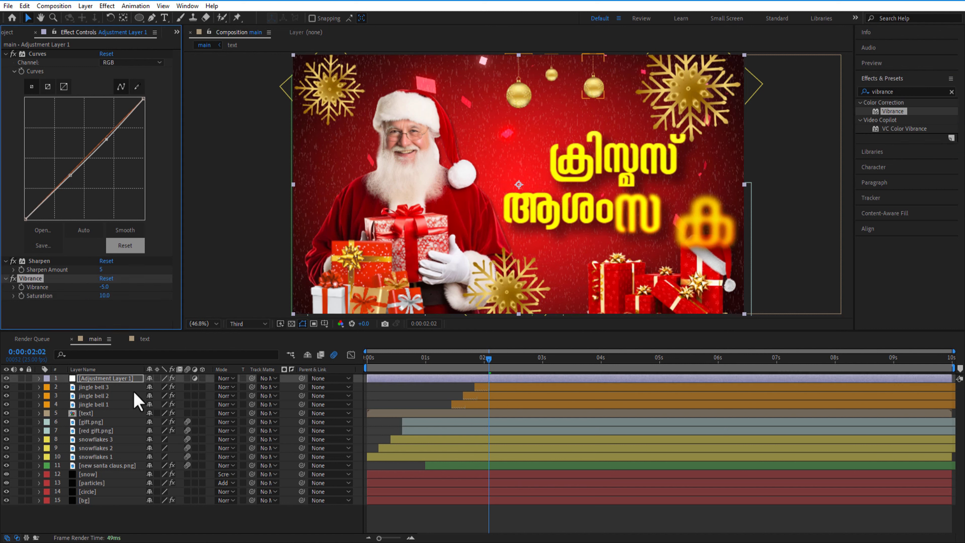
left_click(113, 517)
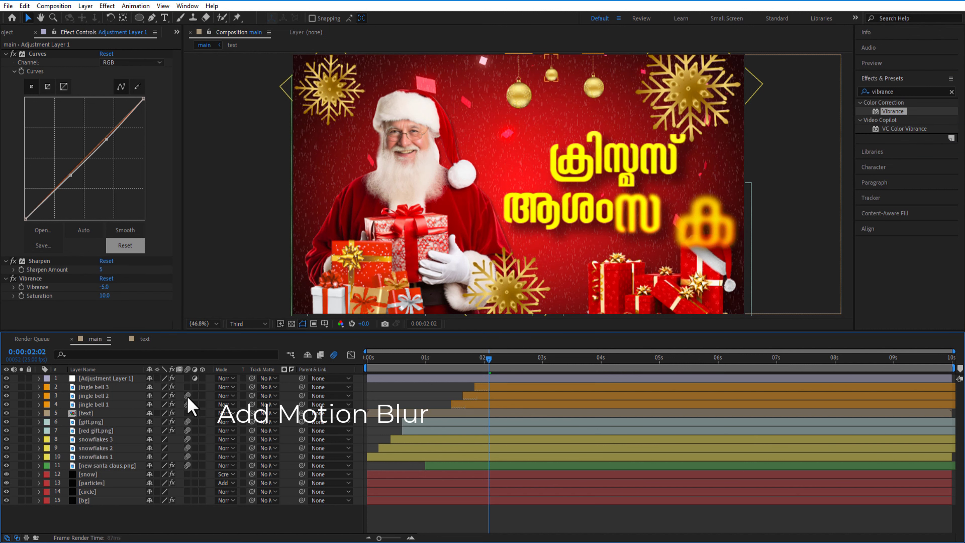